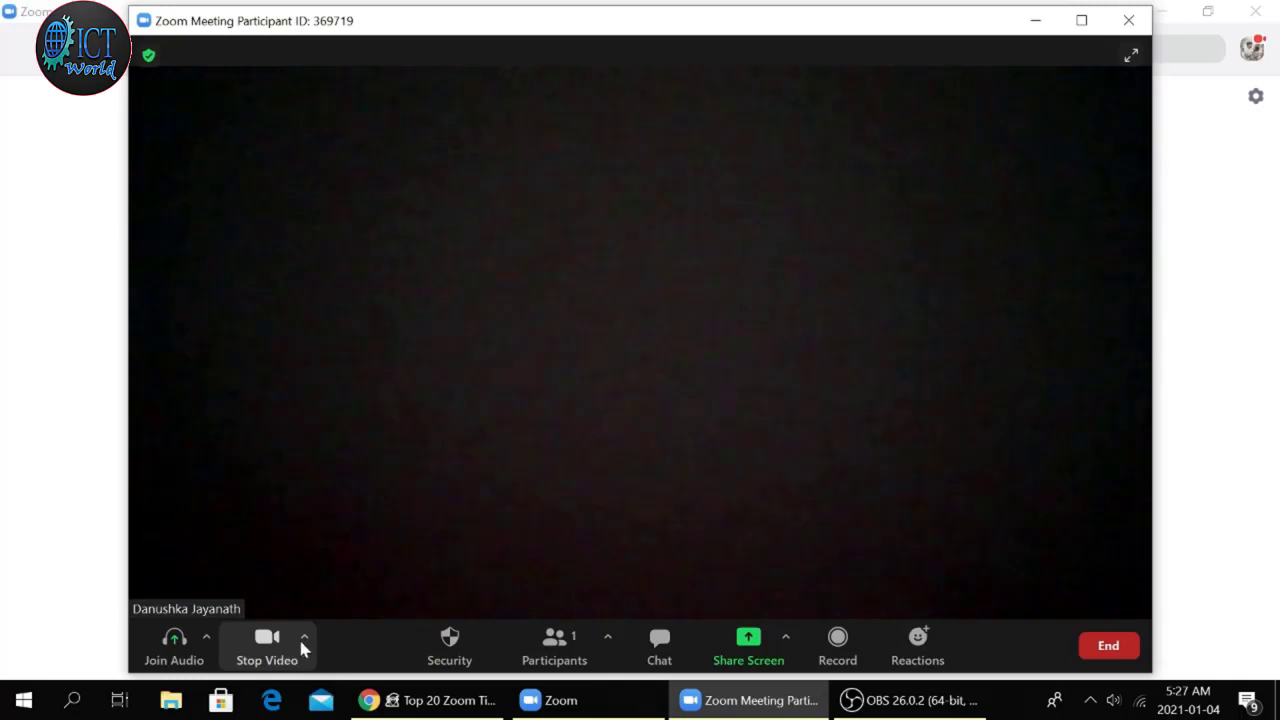
Step: Apply the San Francisco bridge image as the meeting's virtual background and close the settings
left_click(305, 638)
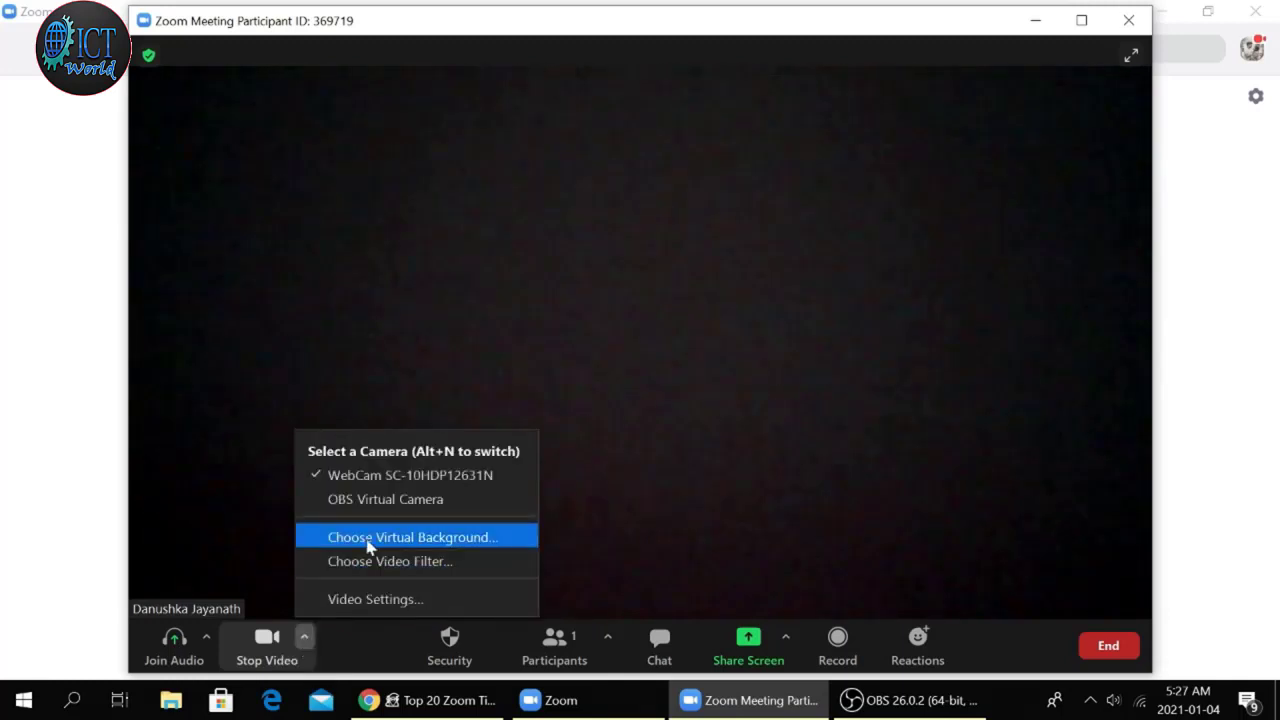
left_click(465, 541)
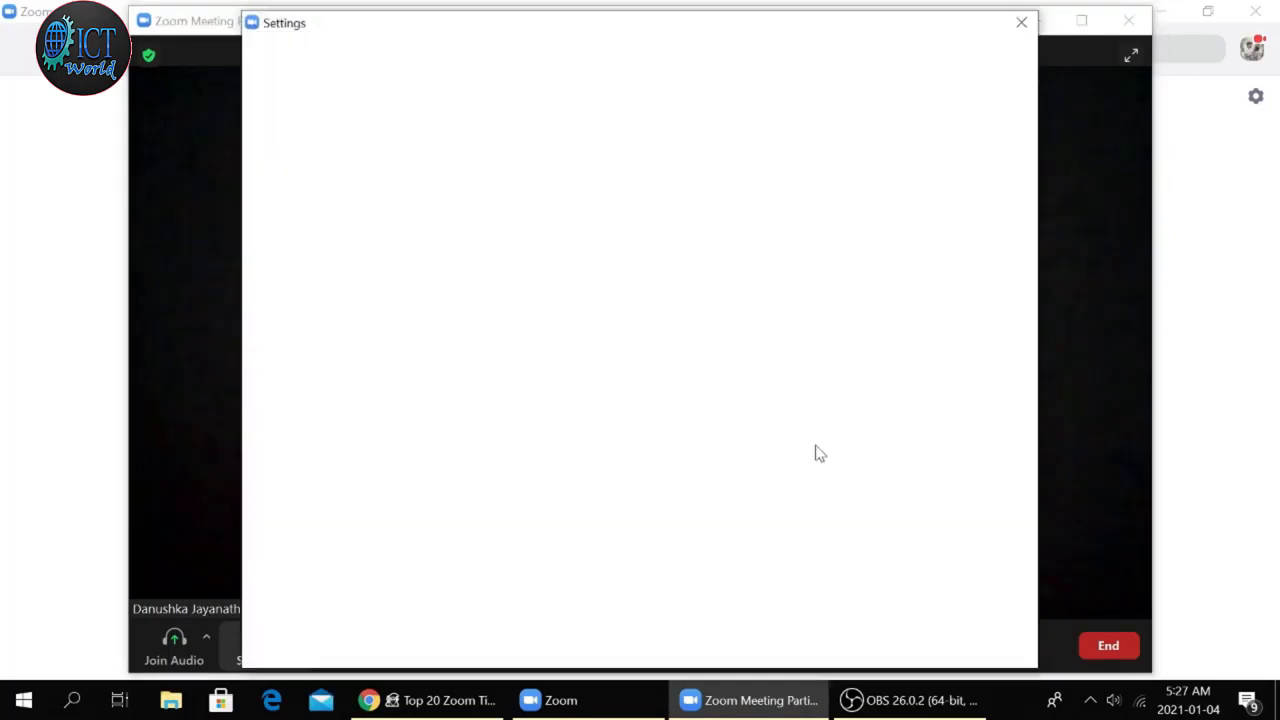
left_click(735, 442)
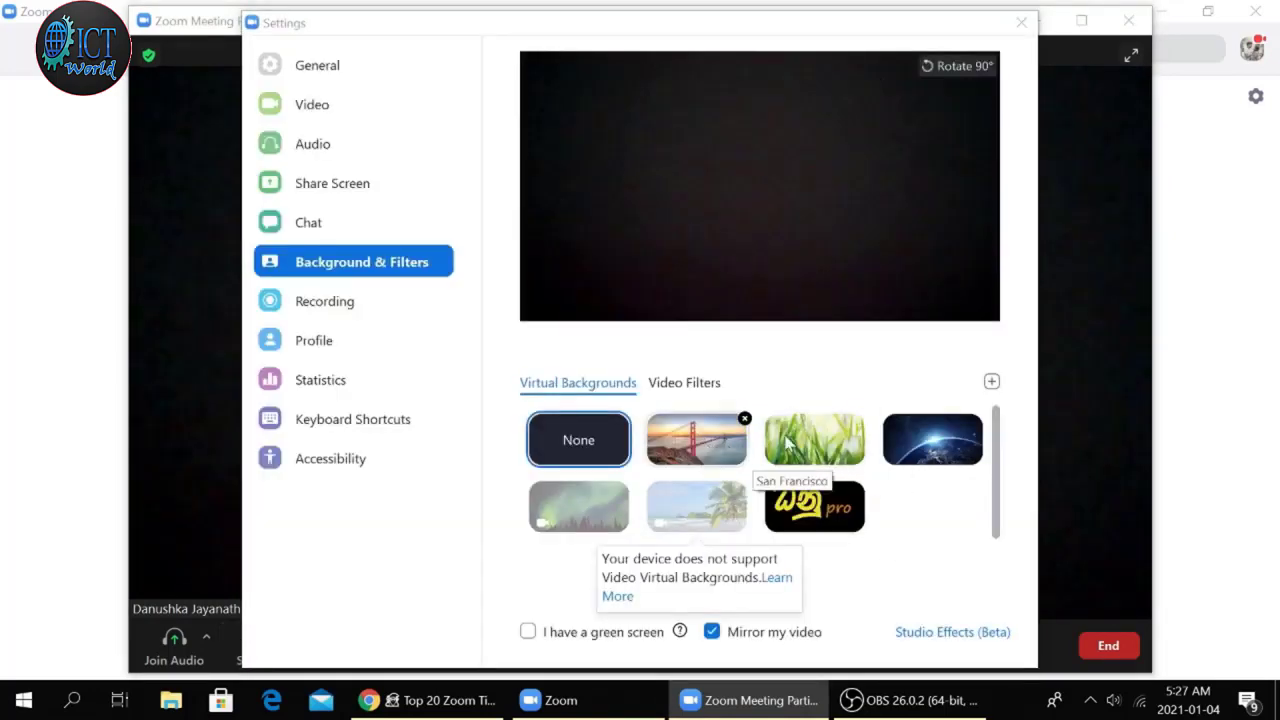
left_click(676, 445)
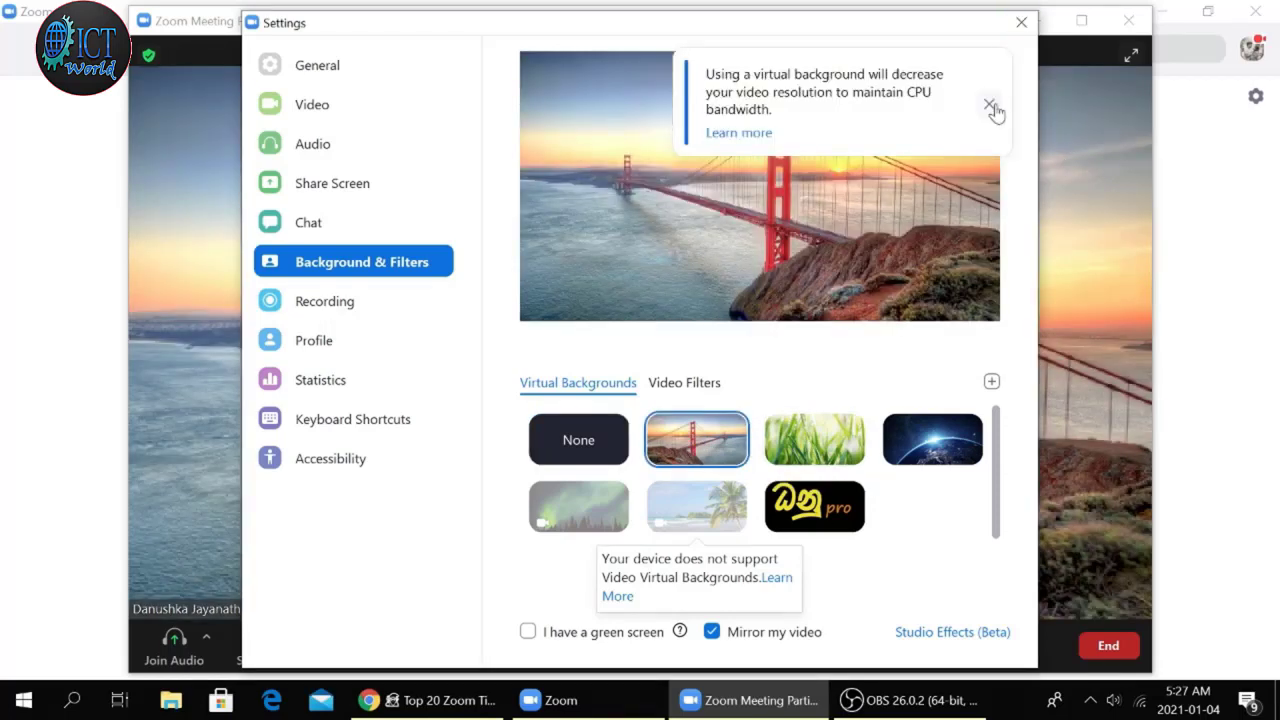
left_click(1021, 23)
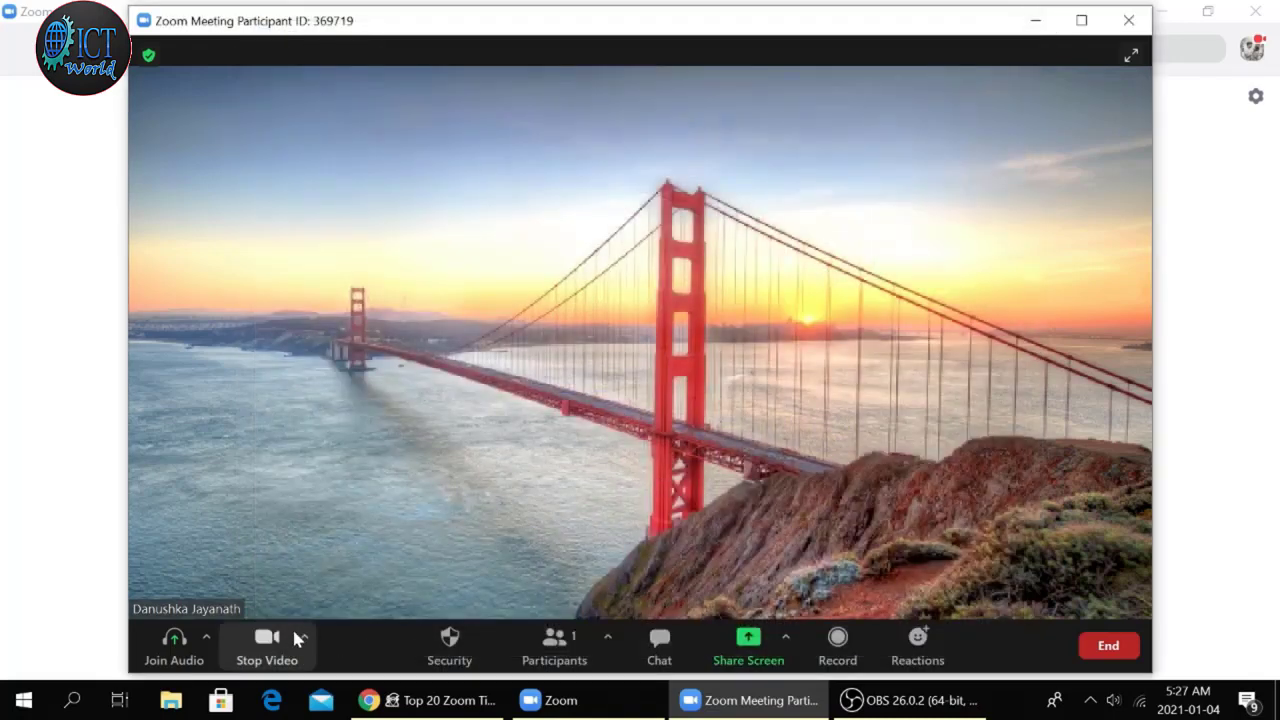
Step: Add the image file "nee" as a custom virtual background and close the settings
left_click(304, 637)
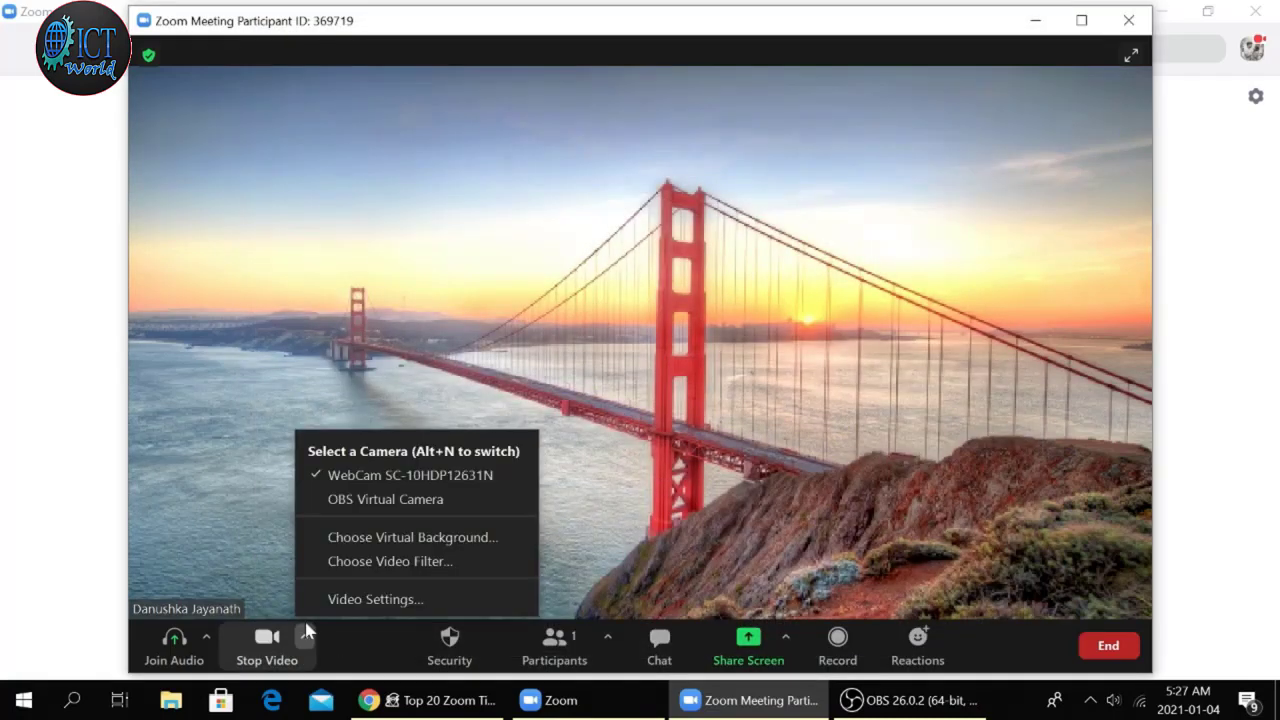
left_click(356, 541)
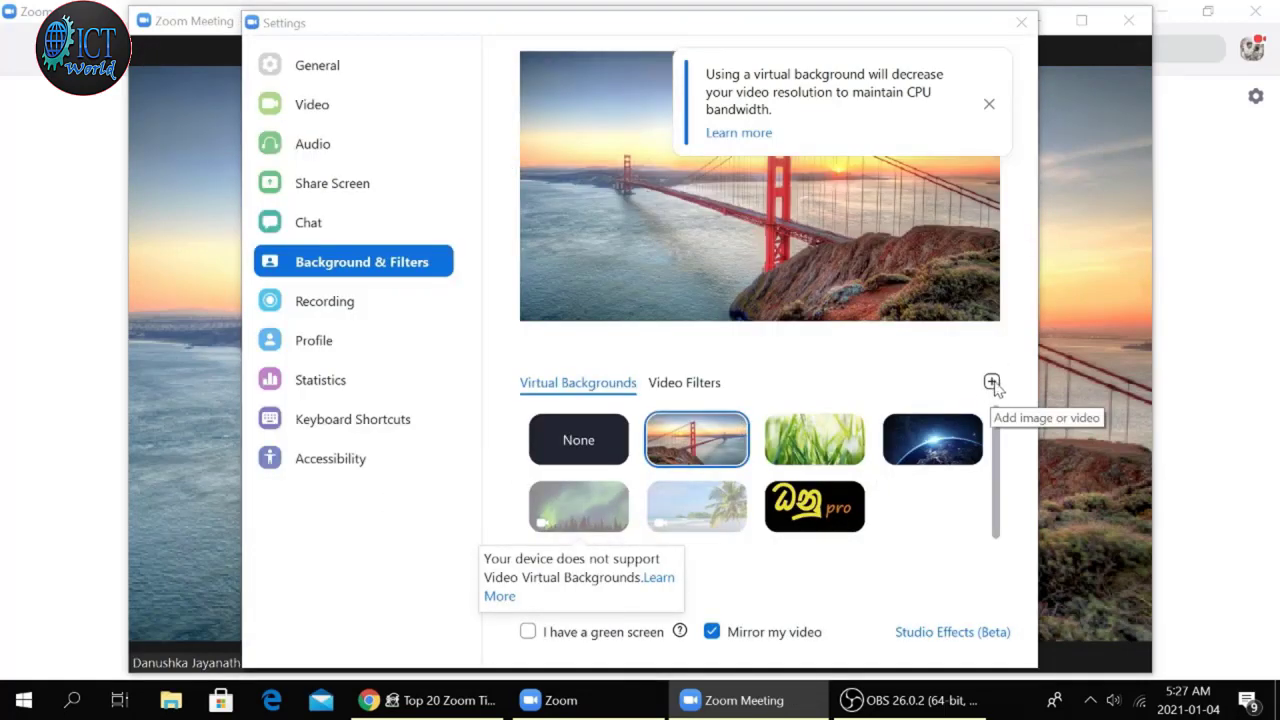
left_click(991, 381)
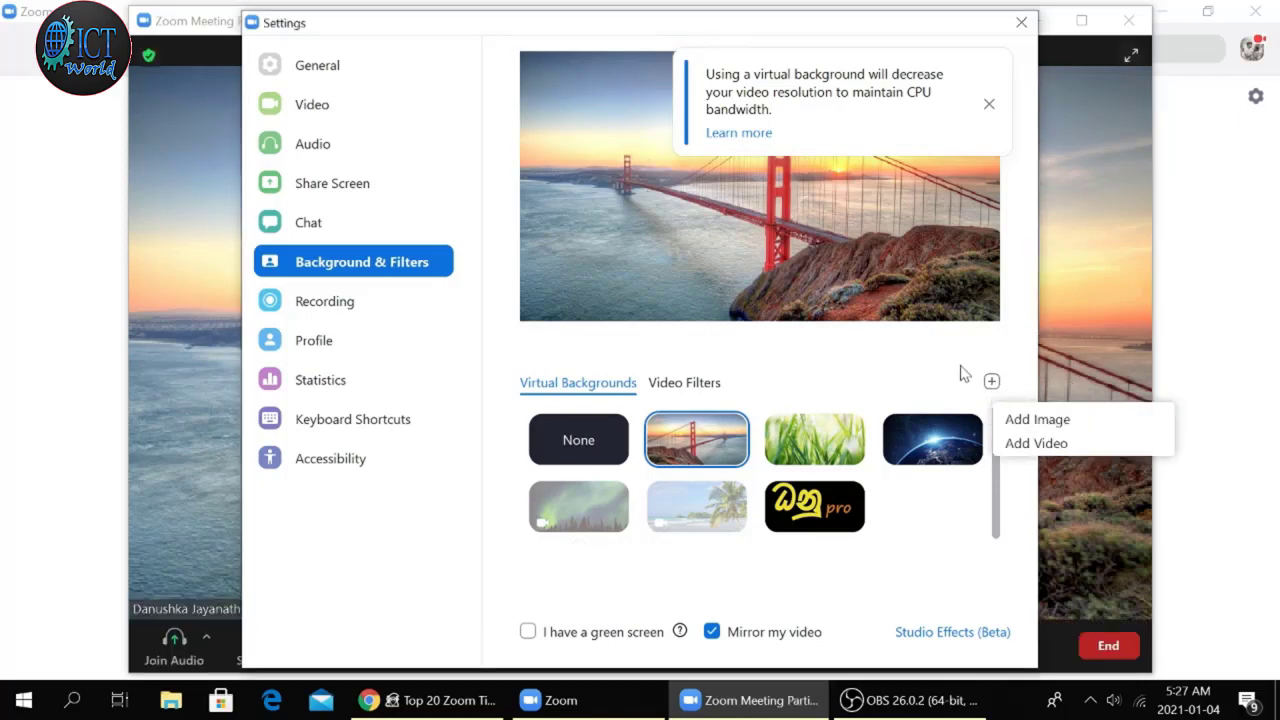
left_click(966, 374)
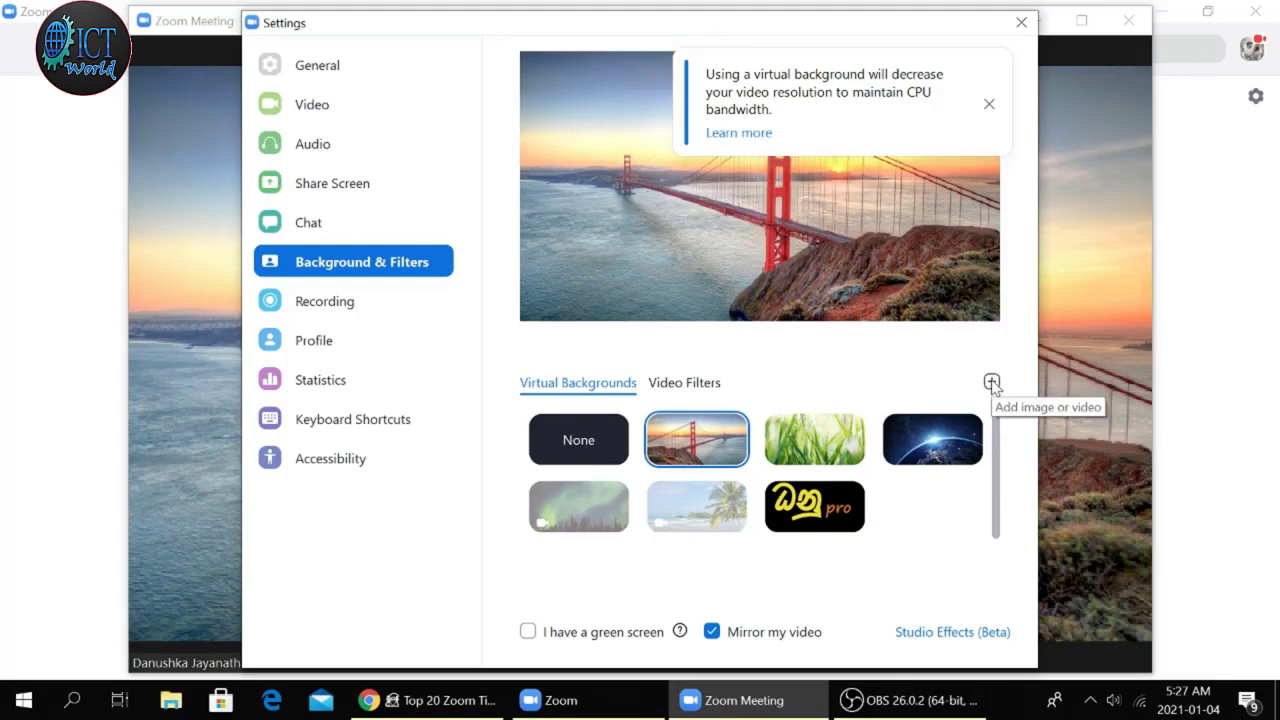
left_click(991, 381)
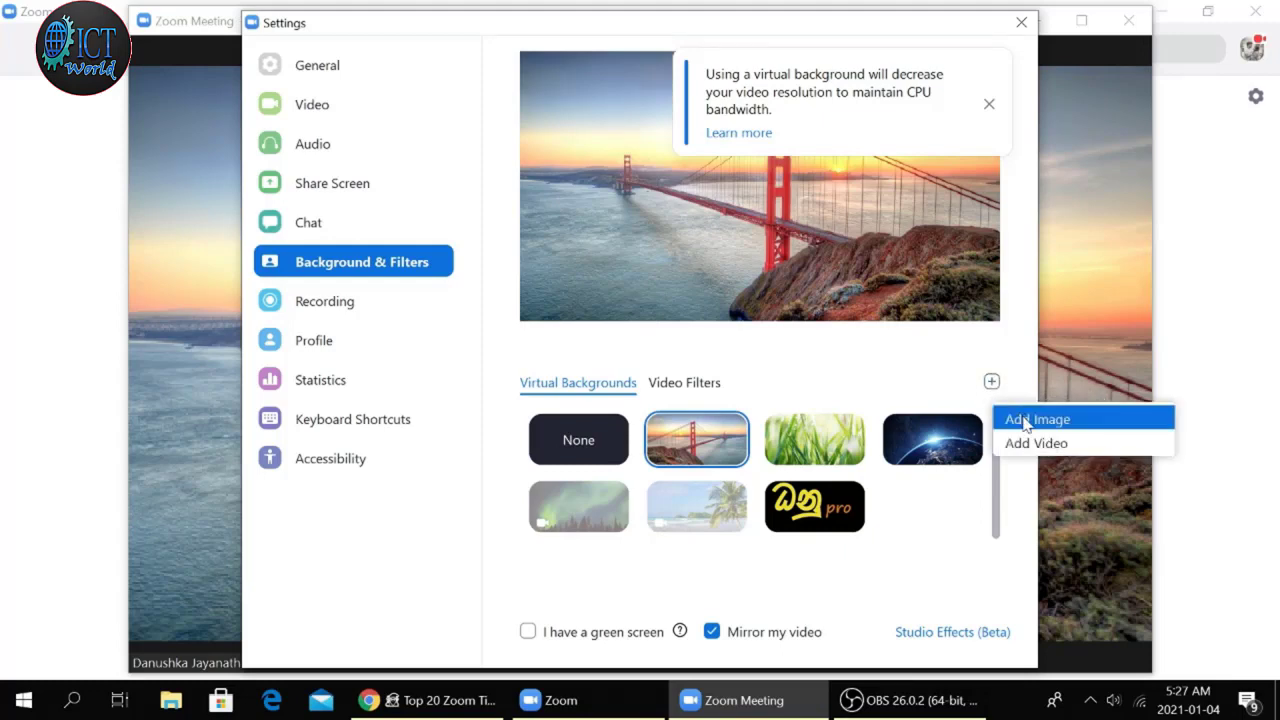
left_click(1020, 419)
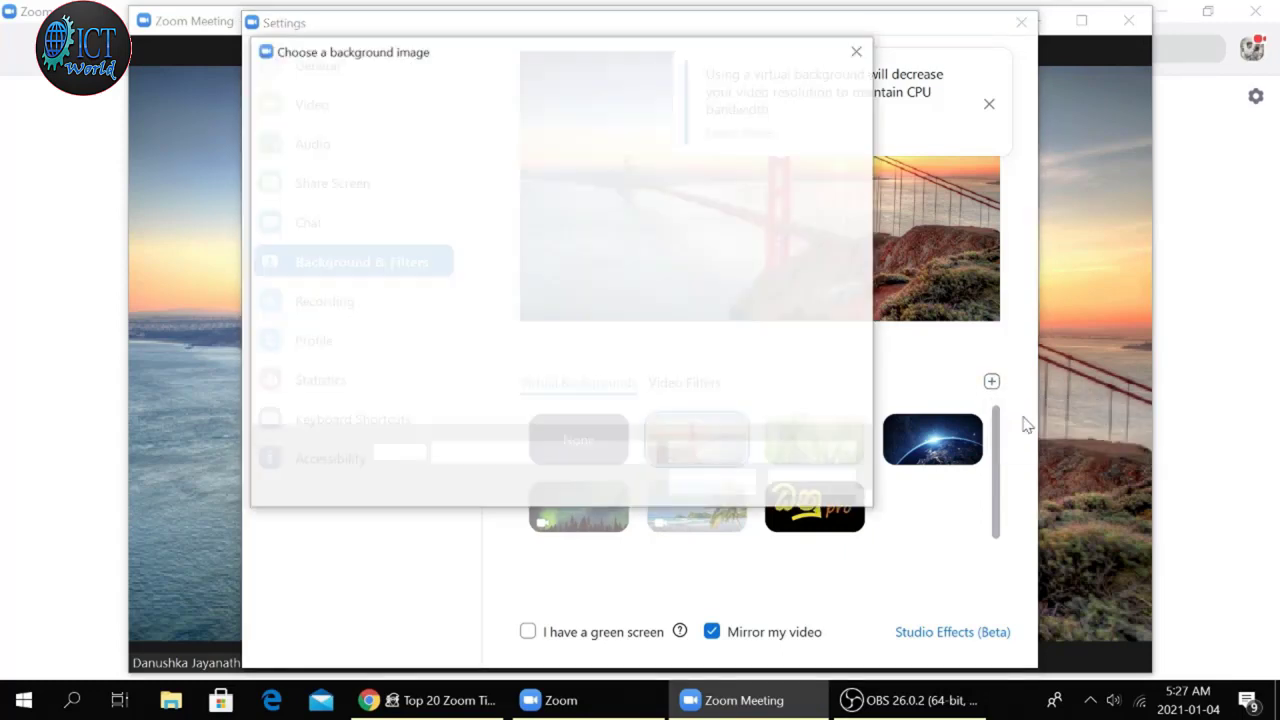
left_click(584, 336)
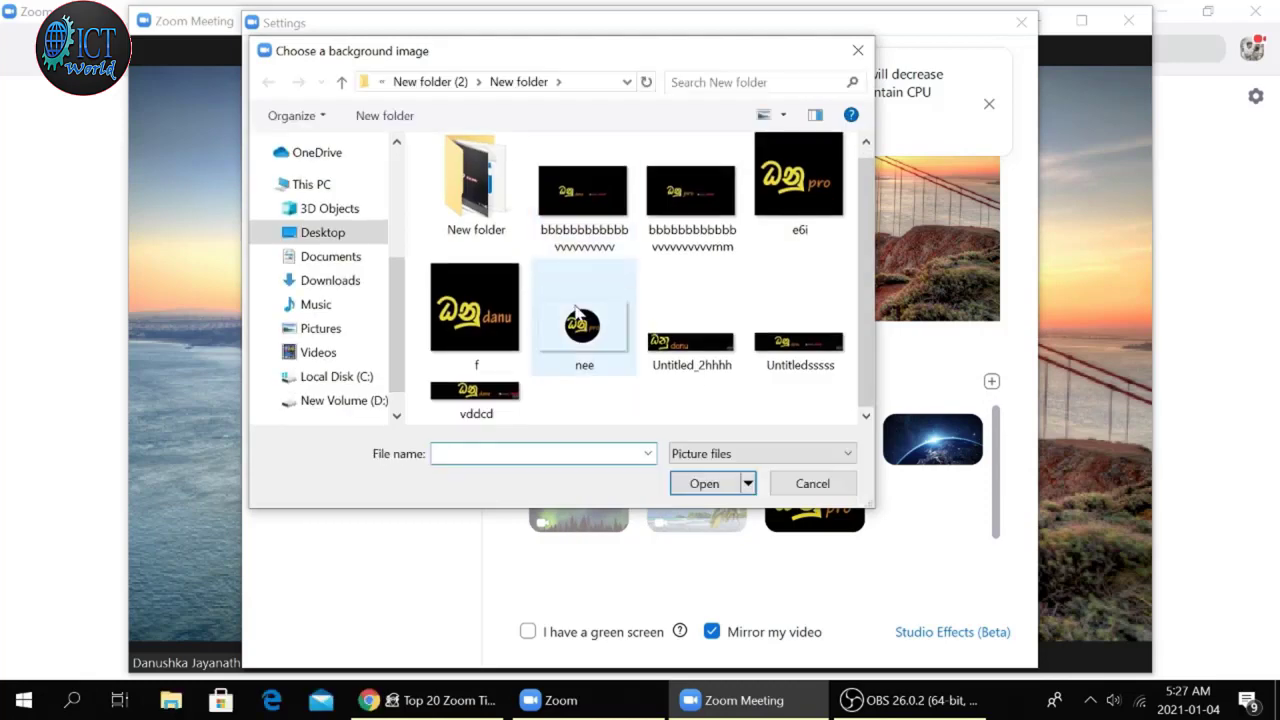
left_click(699, 484)
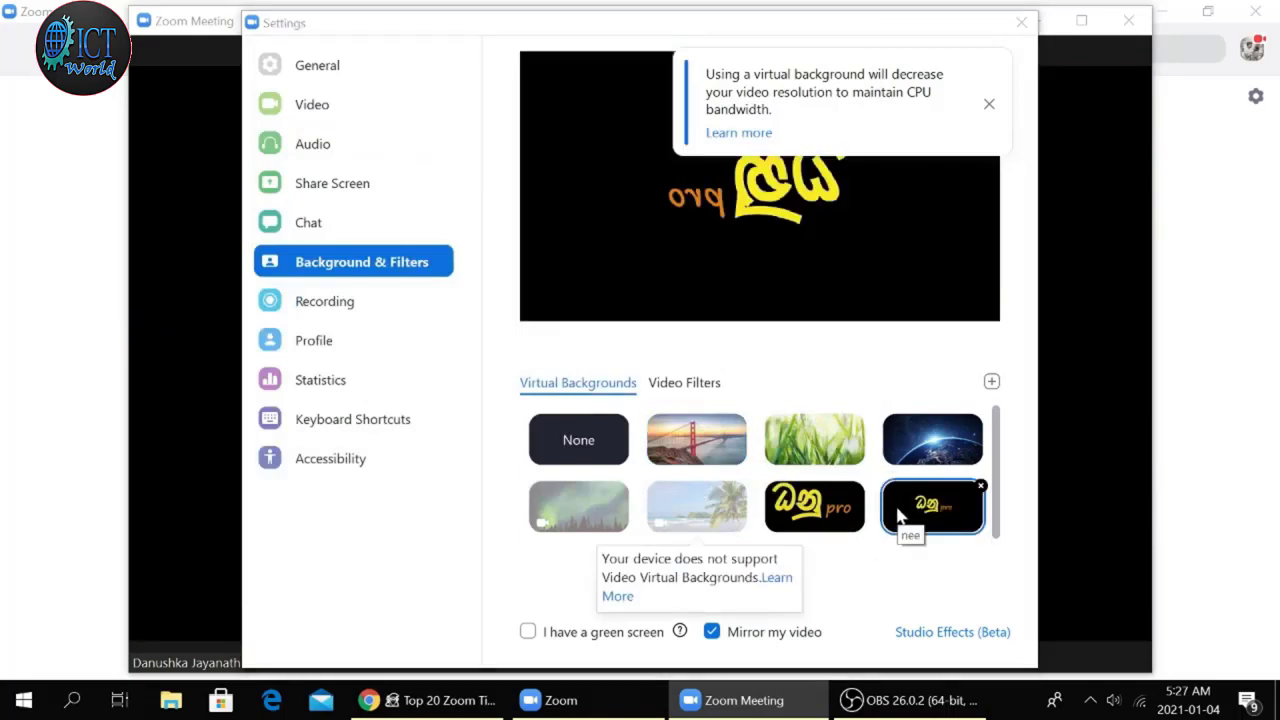
left_click(1019, 23)
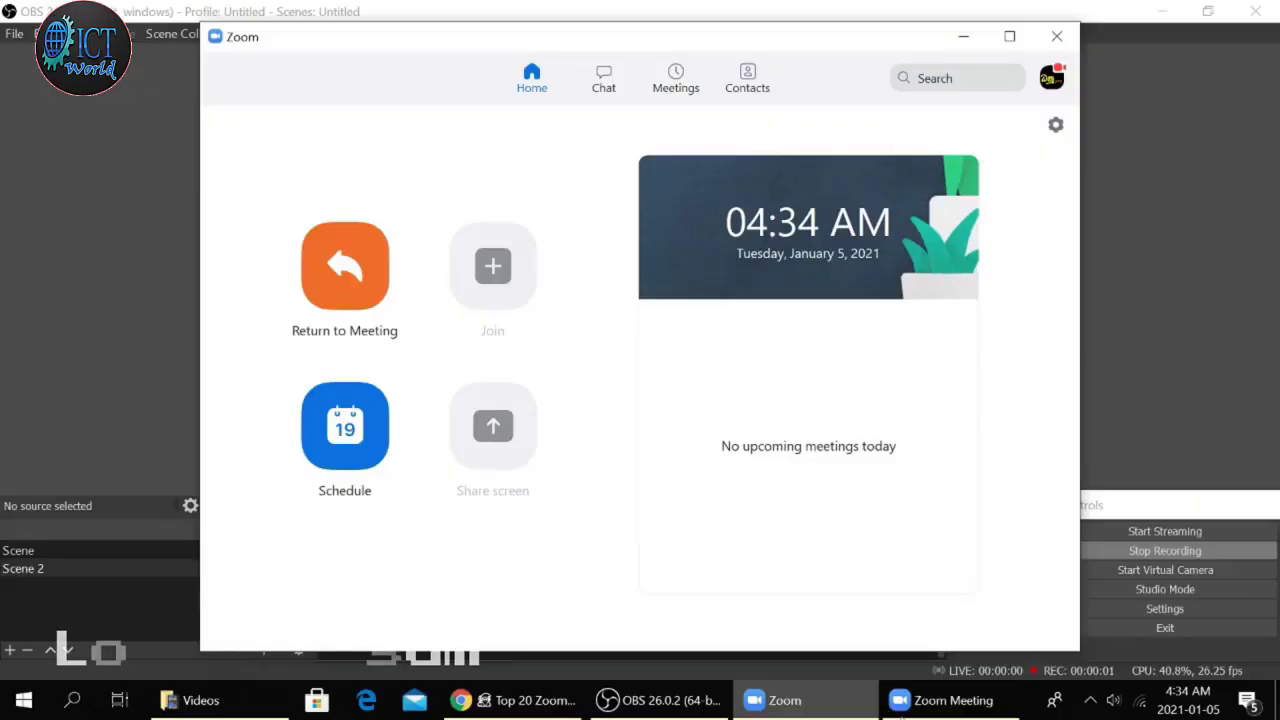
Step: Return to the meeting and show the advanced choices for sharing the screen
left_click(880, 700)
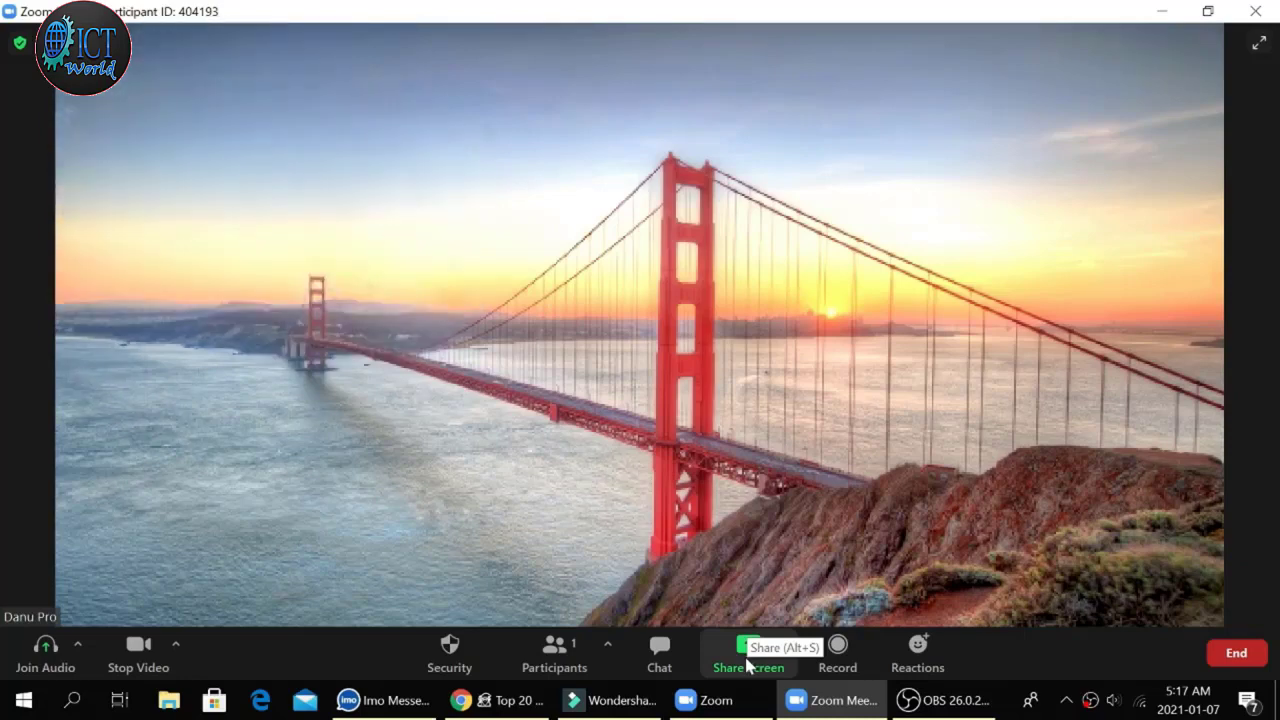
left_click(748, 666)
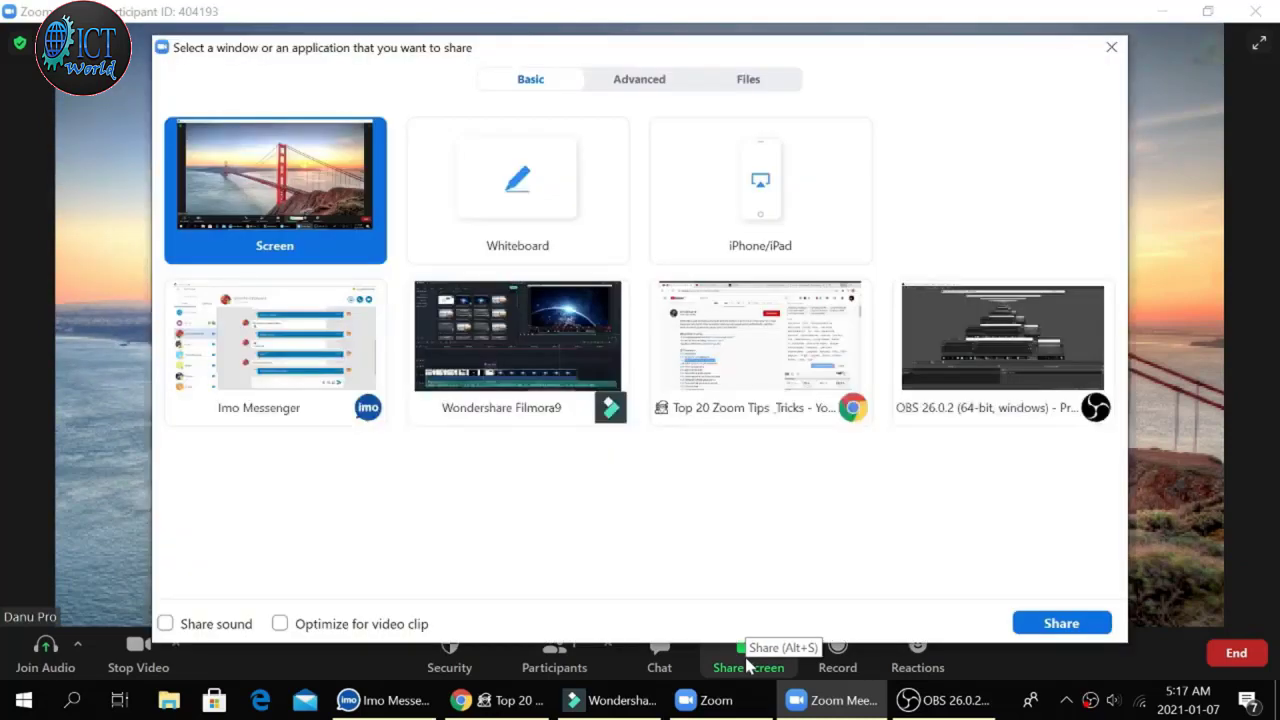
left_click(639, 84)
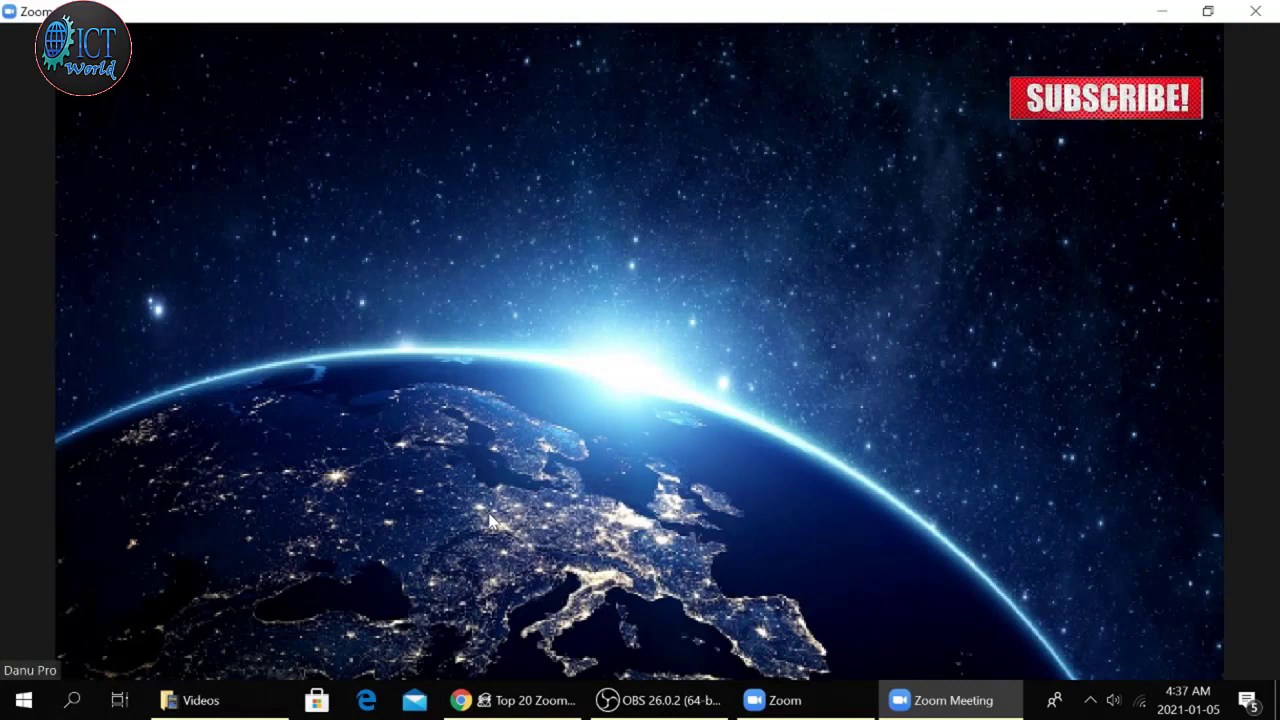
Step: Set the virtual background to San Francisco and turn on the "I have a green screen" option
mouse_move(409, 462)
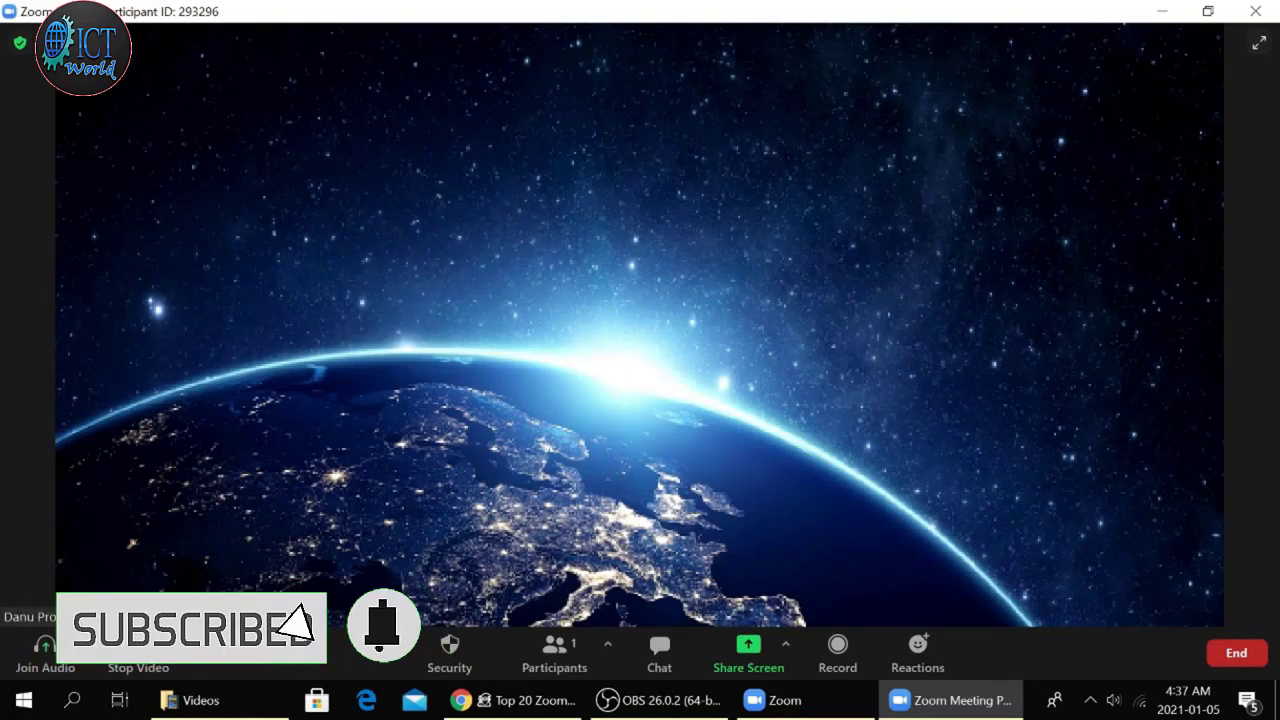
left_click(177, 652)
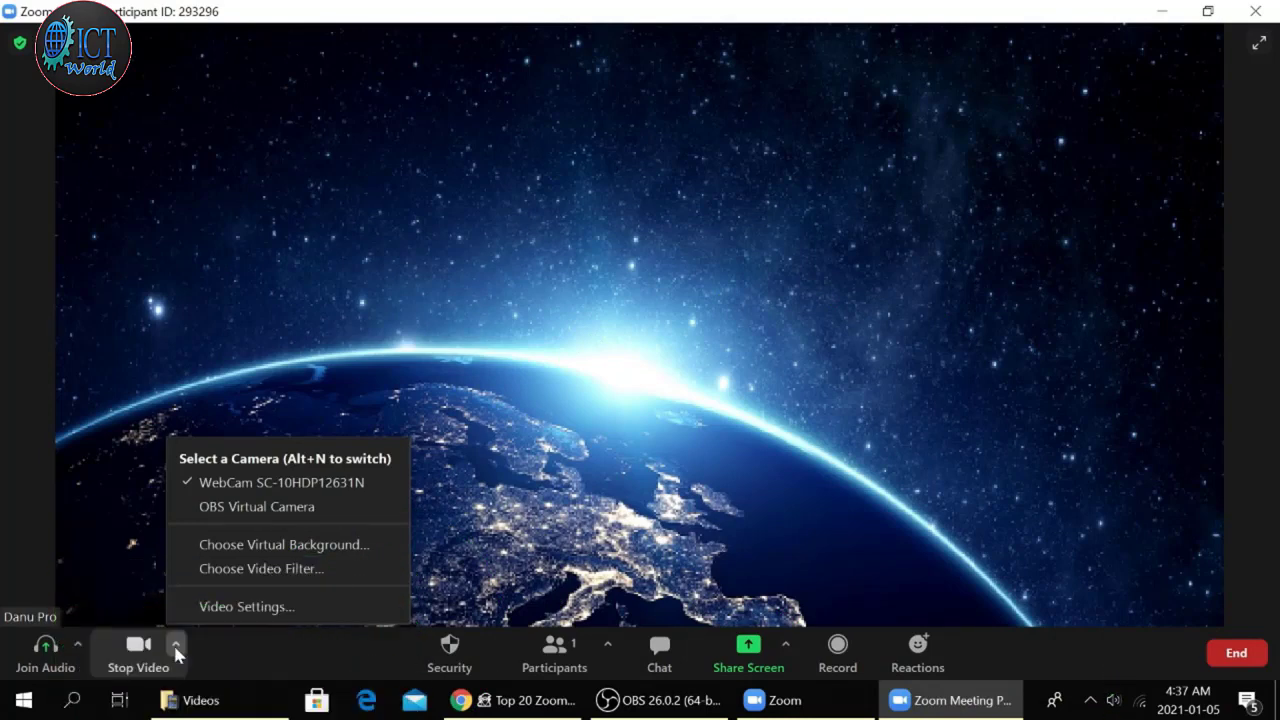
left_click(284, 544)
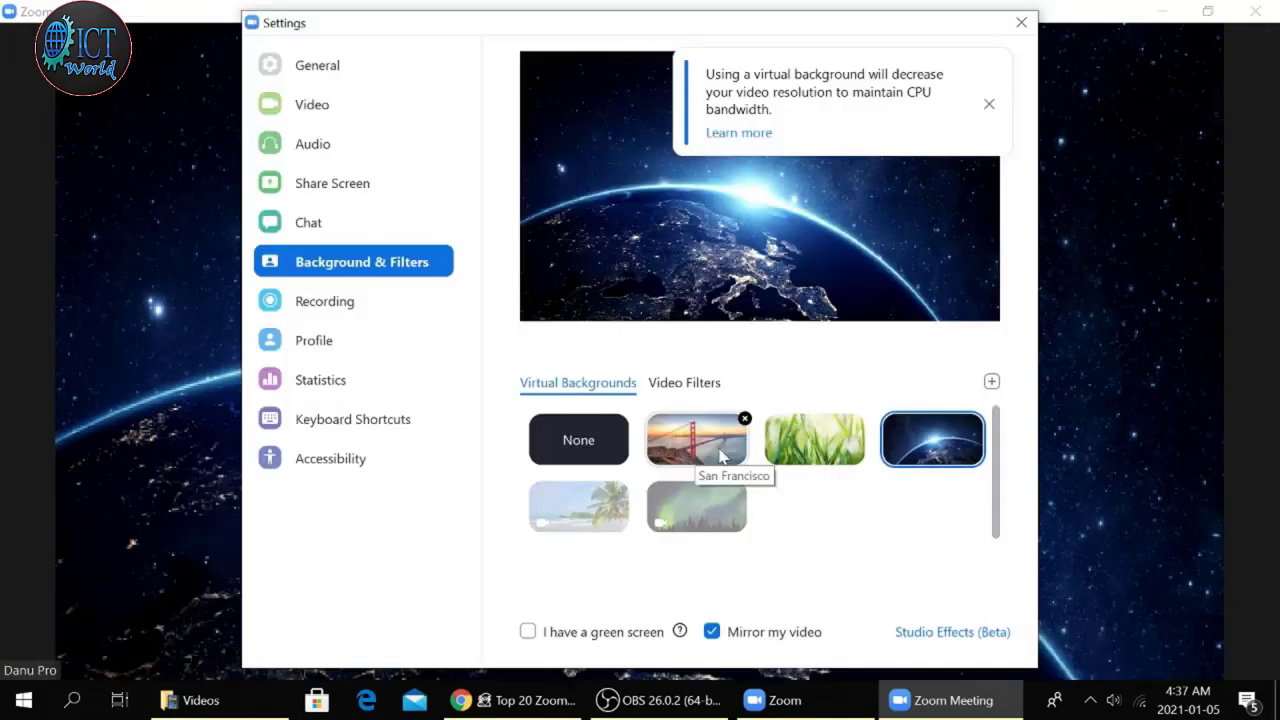
left_click(722, 456)
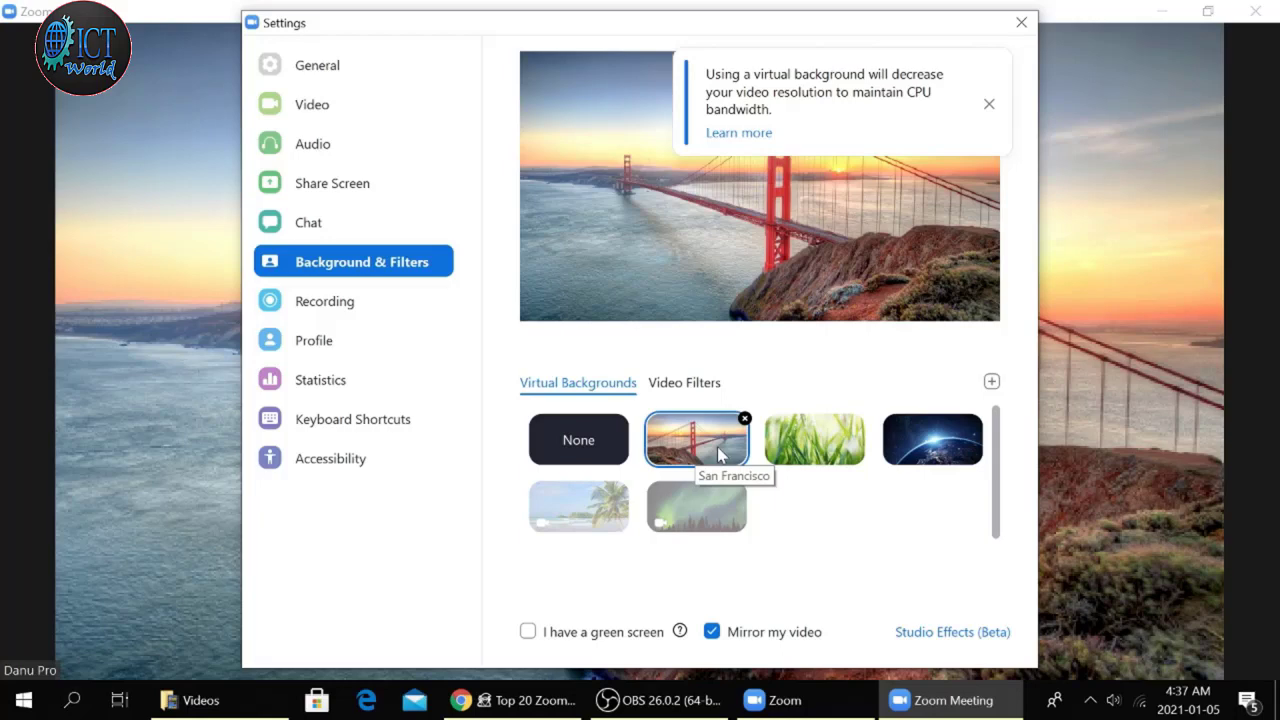
left_click(528, 632)
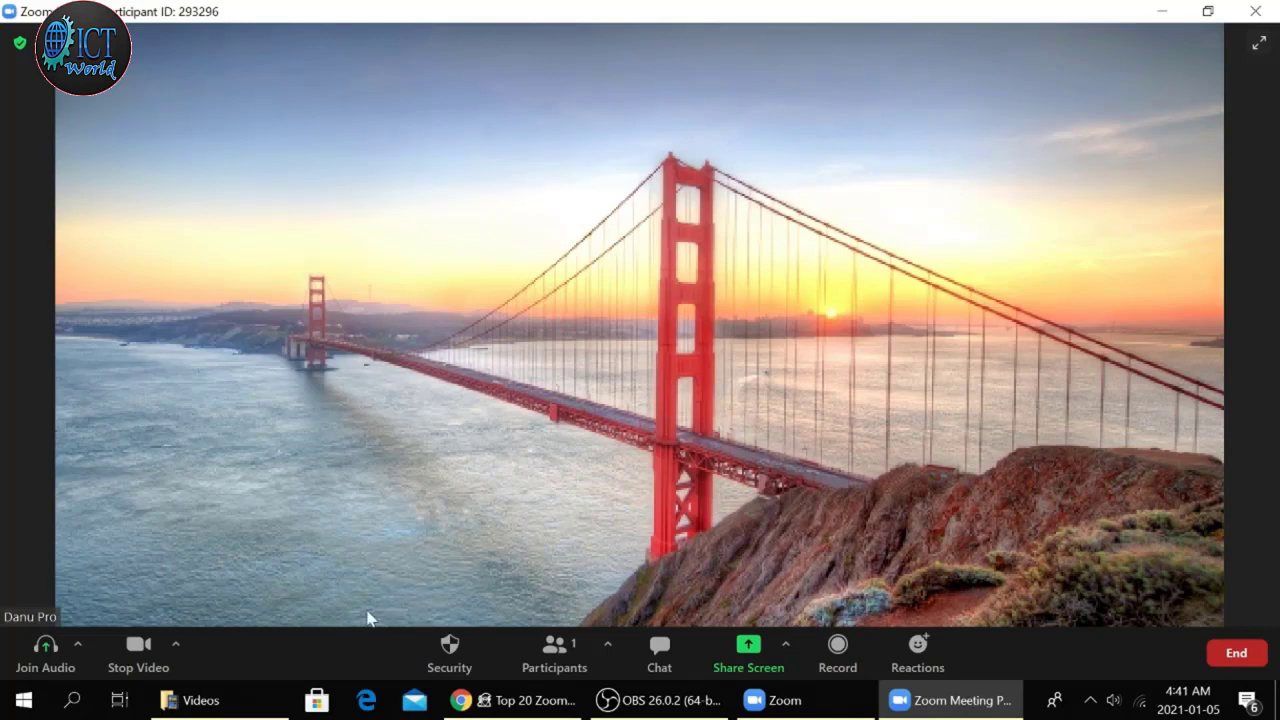
Step: Enable "Touch up my appearance" in the video settings and adjust its strength to a low level
left_click(175, 644)
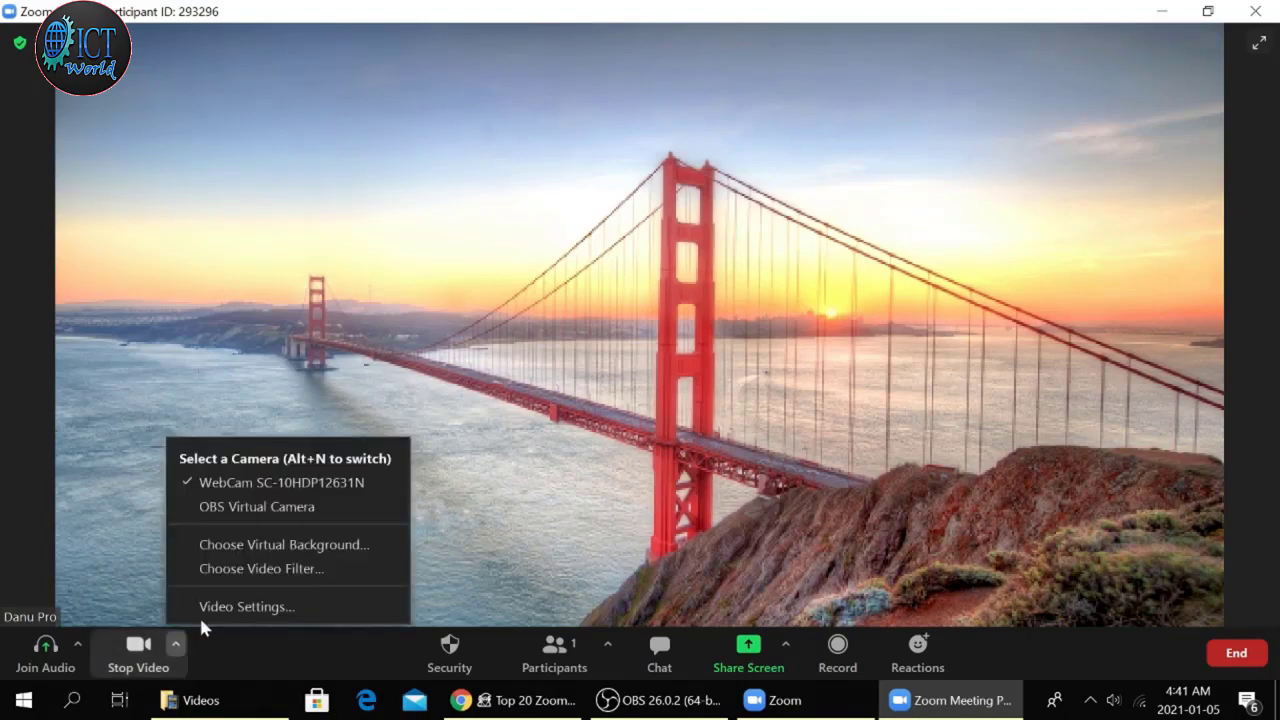
left_click(205, 610)
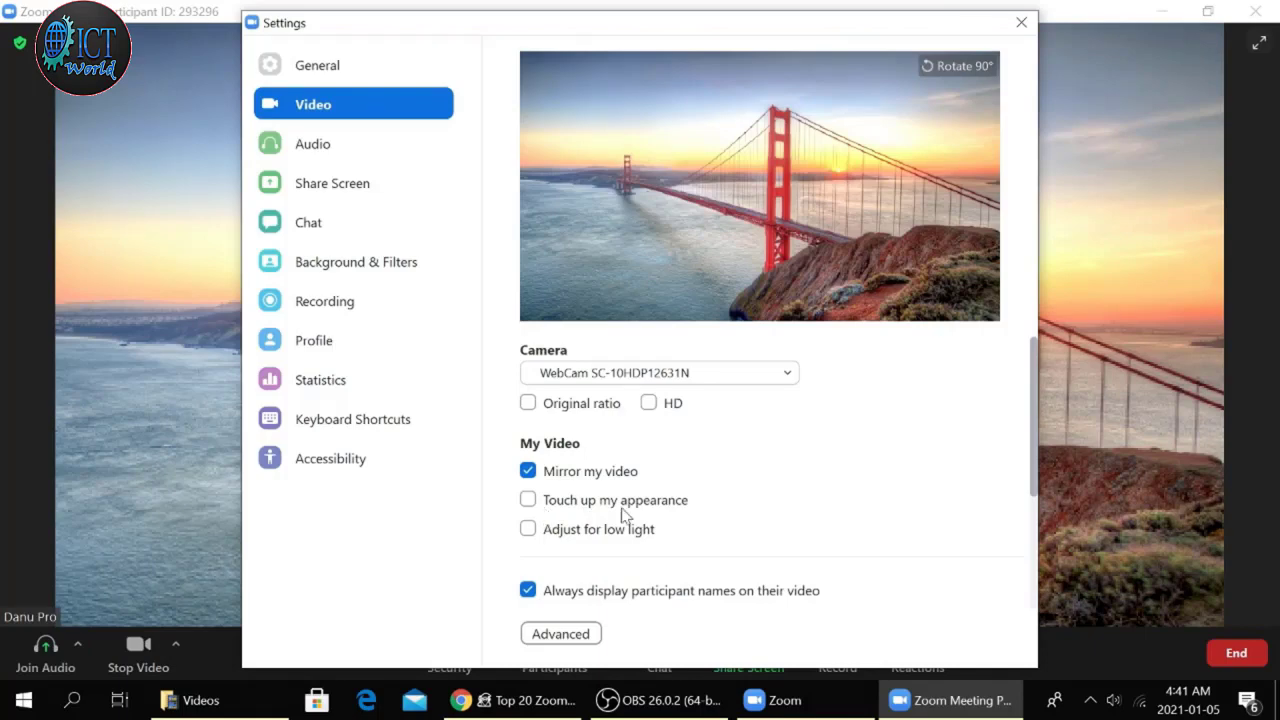
left_click(622, 511)
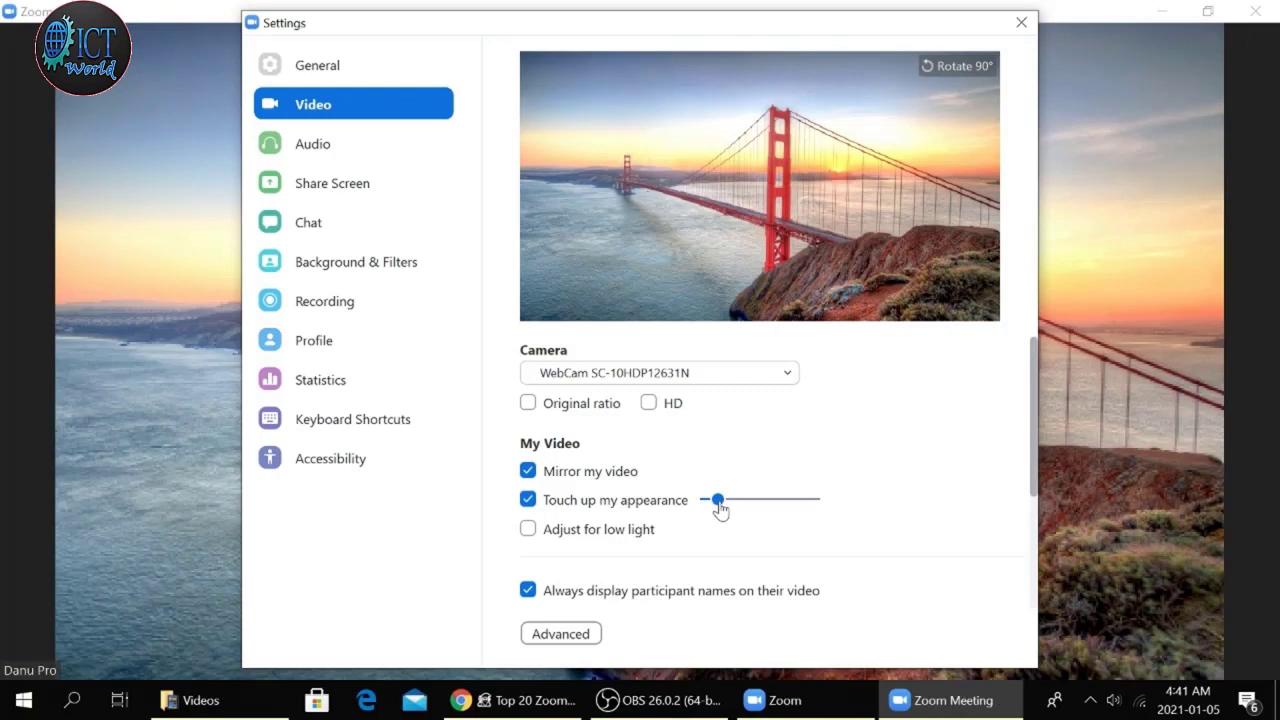
mouse_move(720, 510)
left_mouse_down()
mouse_move(826, 508)
mouse_move(733, 526)
mouse_move(800, 523)
mouse_move(820, 517)
mouse_move(709, 526)
left_mouse_up()
Step: Return to the meeting's video settings and enable "Adjust for low light" in Auto mode
left_click(894, 706)
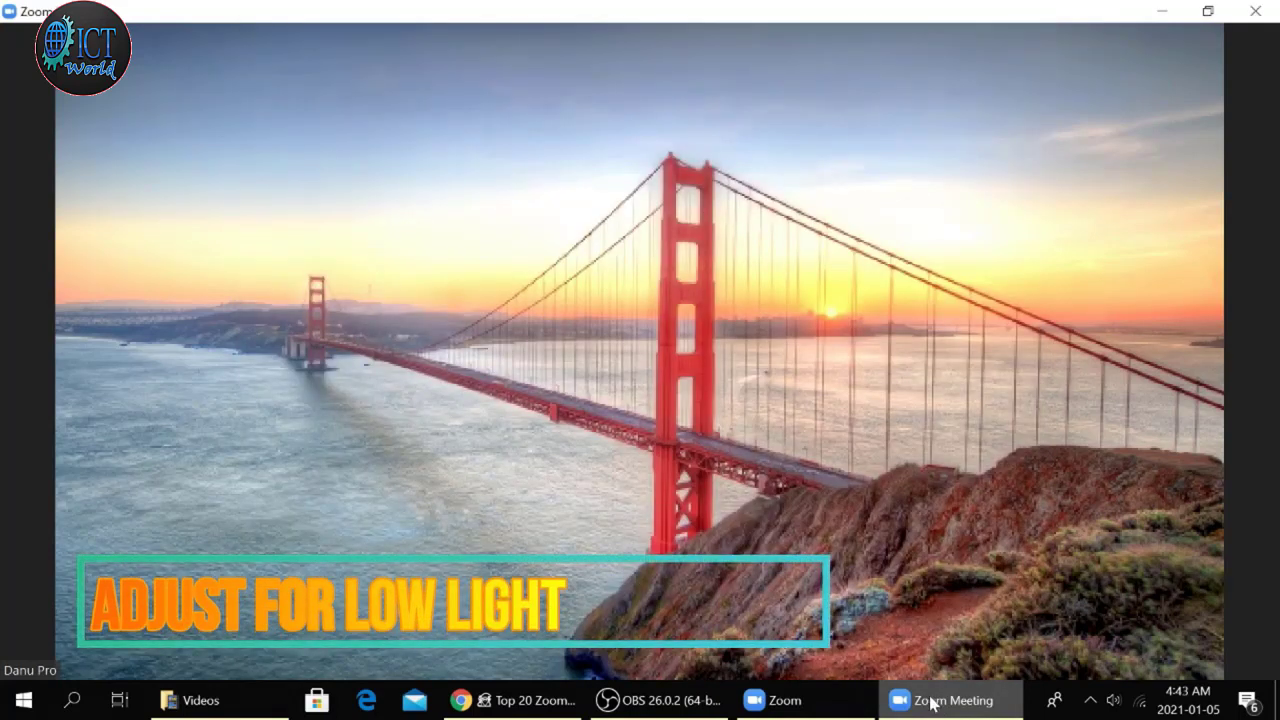
mouse_move(845, 640)
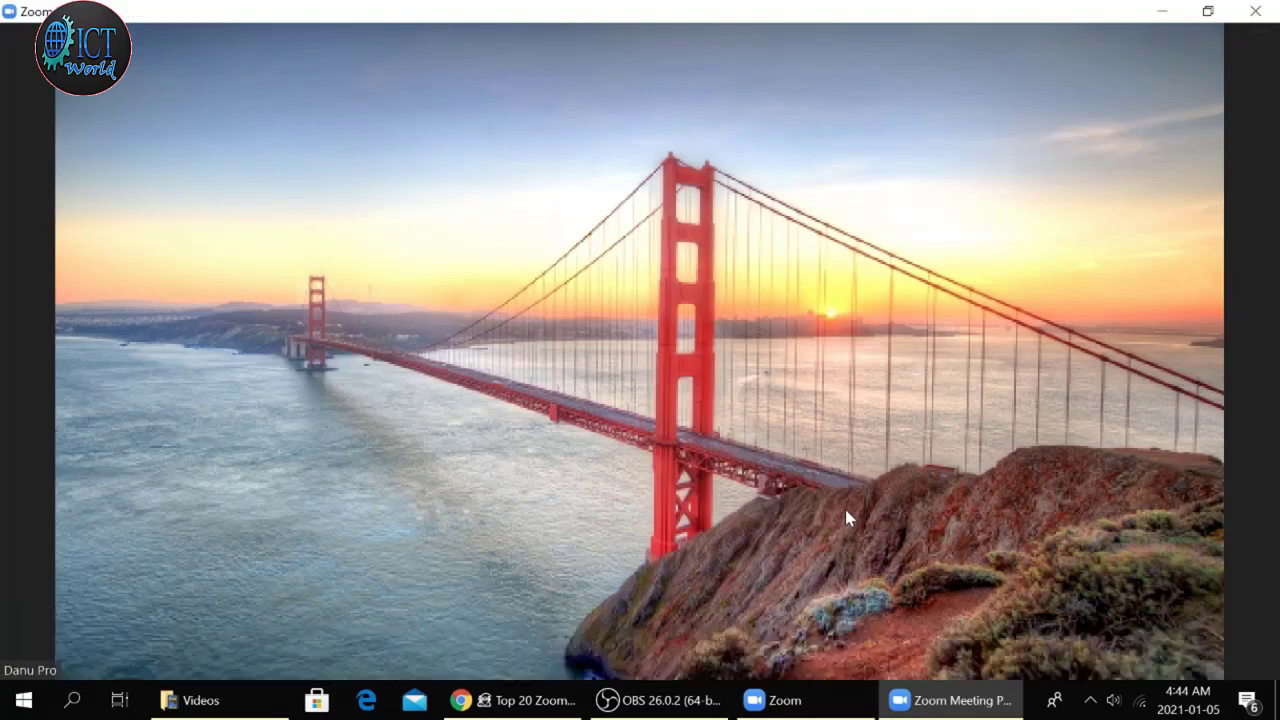
left_click(175, 648)
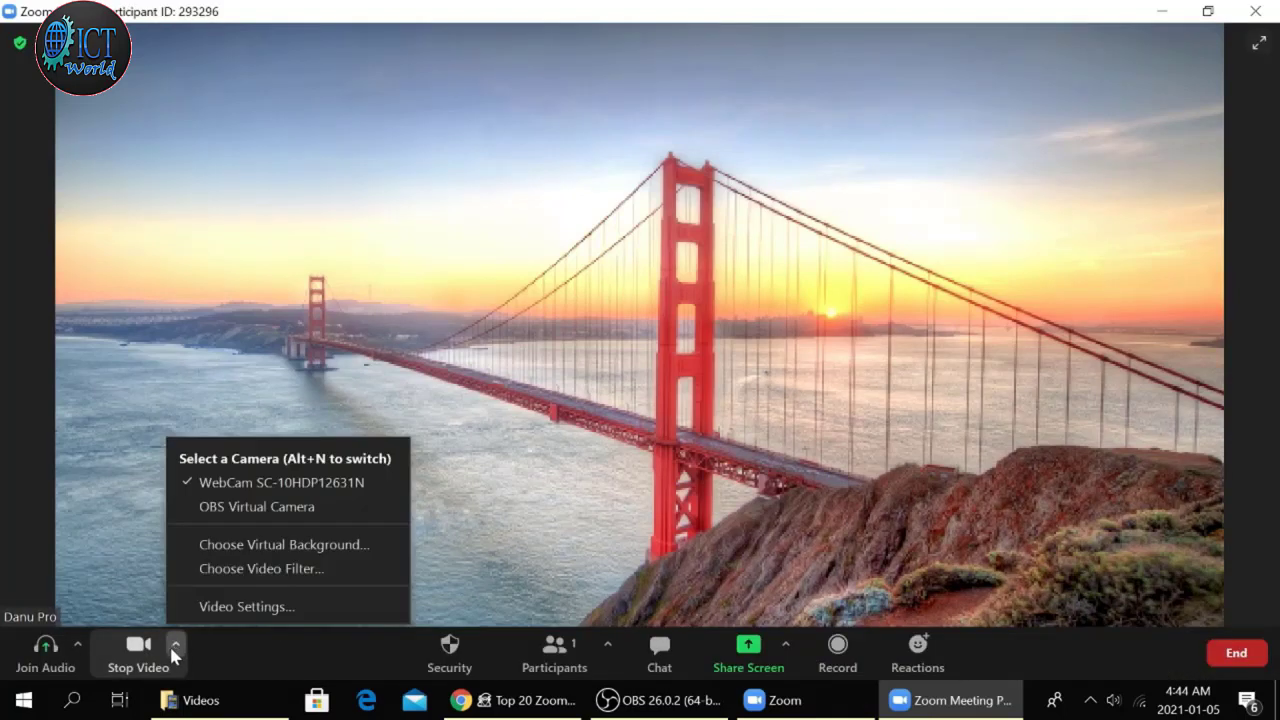
left_click(220, 608)
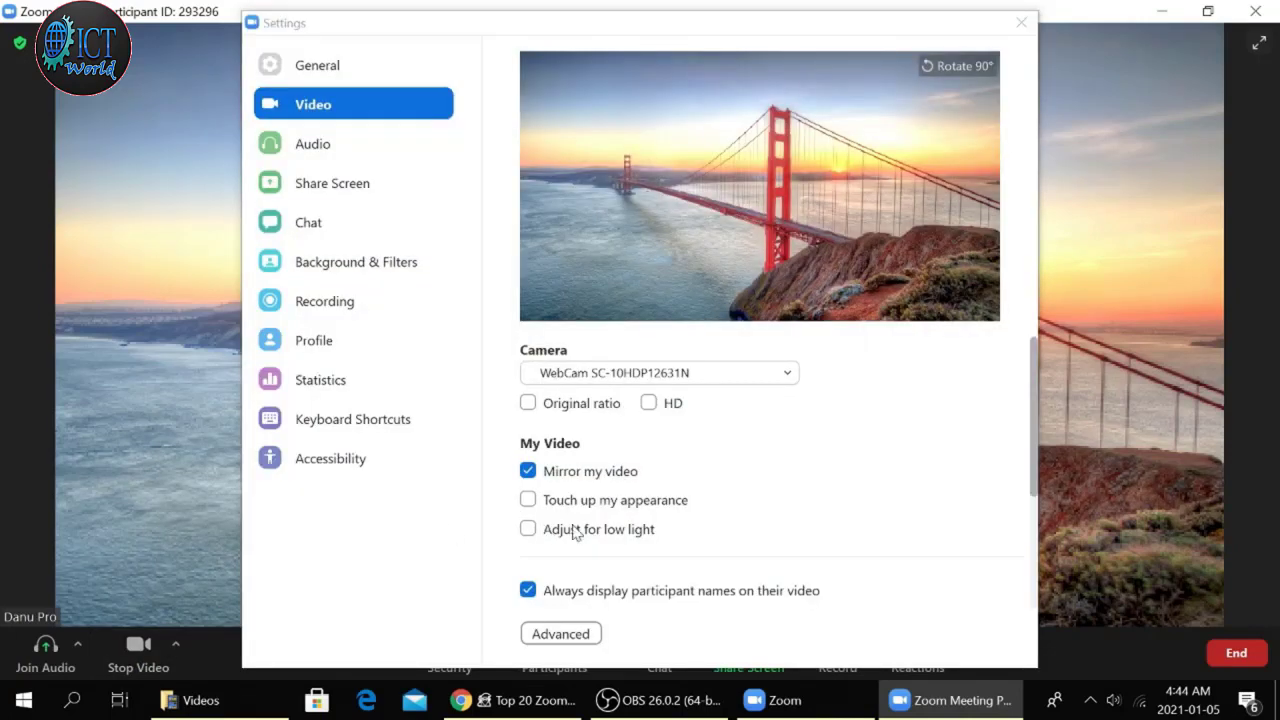
left_click(530, 531)
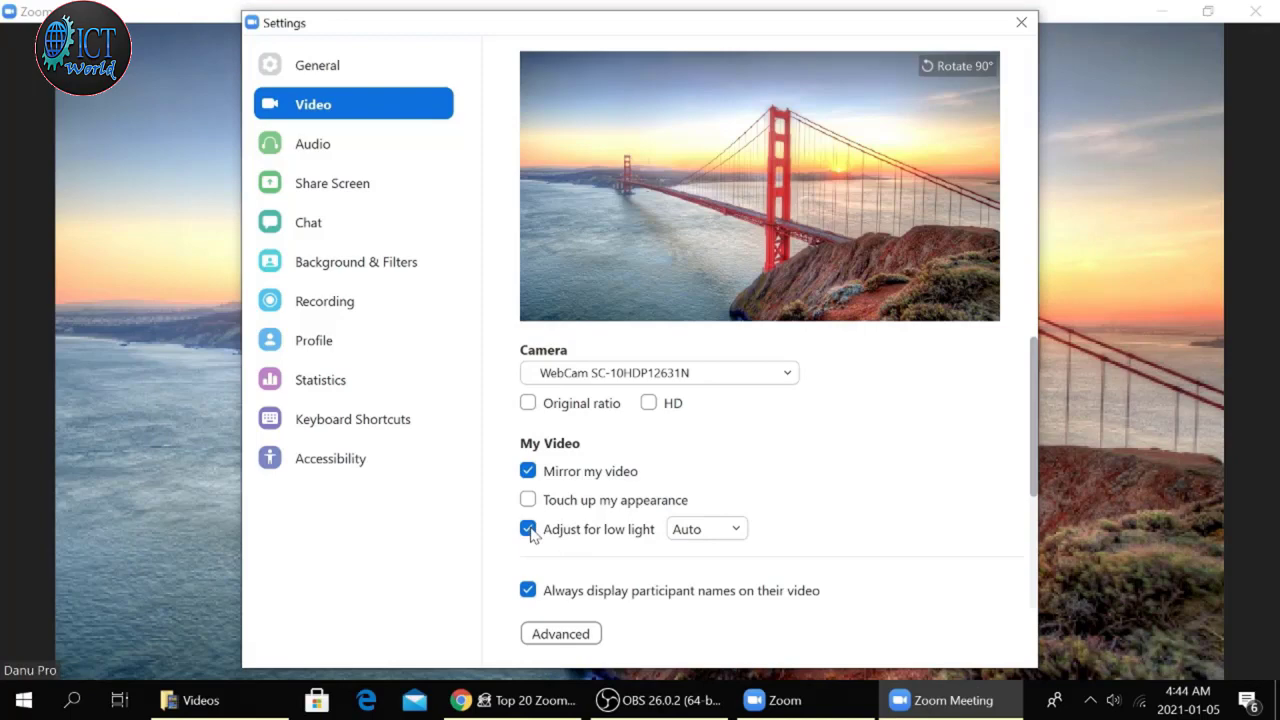
left_click(733, 535)
left_click(712, 558)
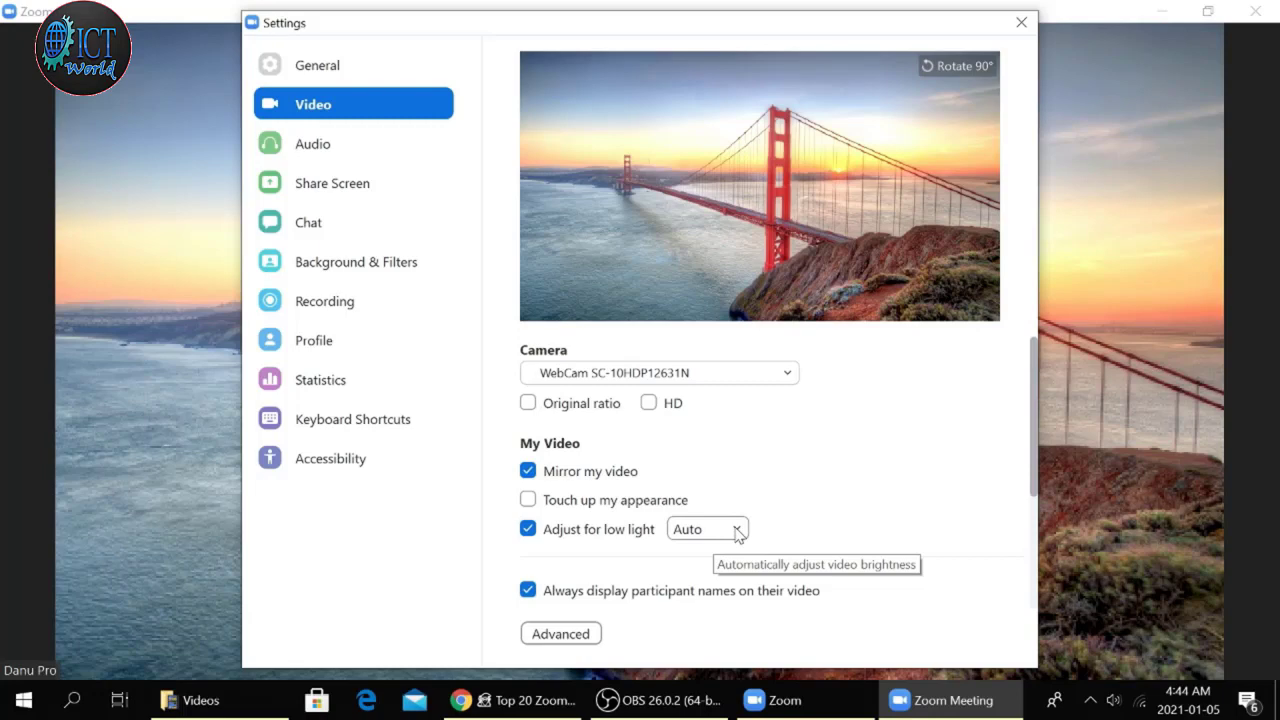
Step: Switch the low-light adjustment to Manual and raise its level to about four fifths of the range
left_click(737, 533)
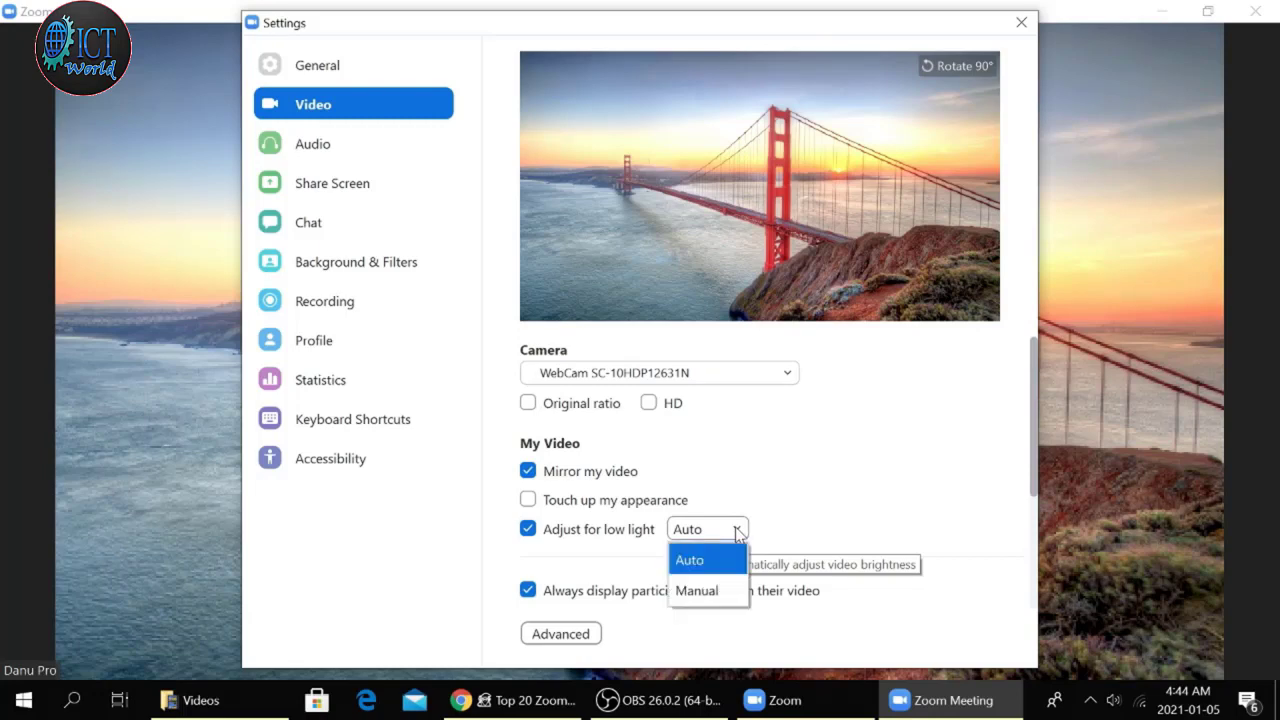
left_click(714, 591)
left_click_drag(784, 537, 858, 544)
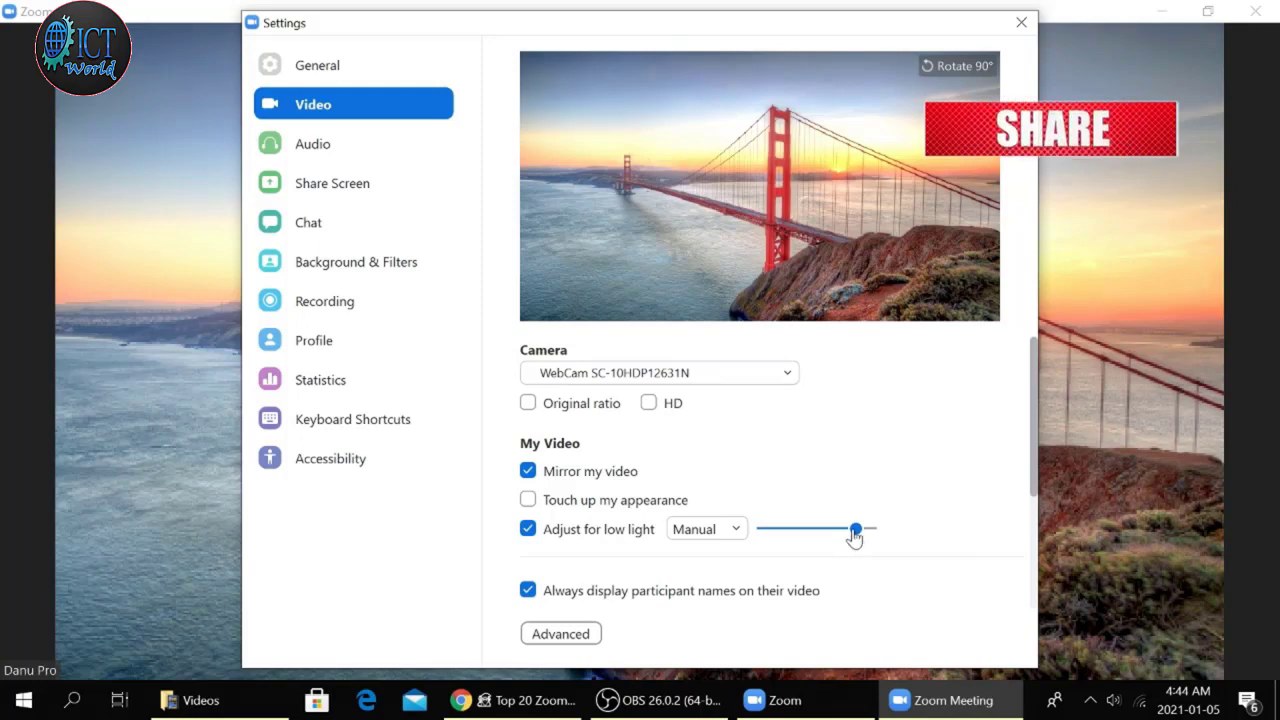
mouse_move(857, 536)
left_mouse_down()
mouse_move(780, 540)
mouse_move(857, 537)
left_mouse_up()
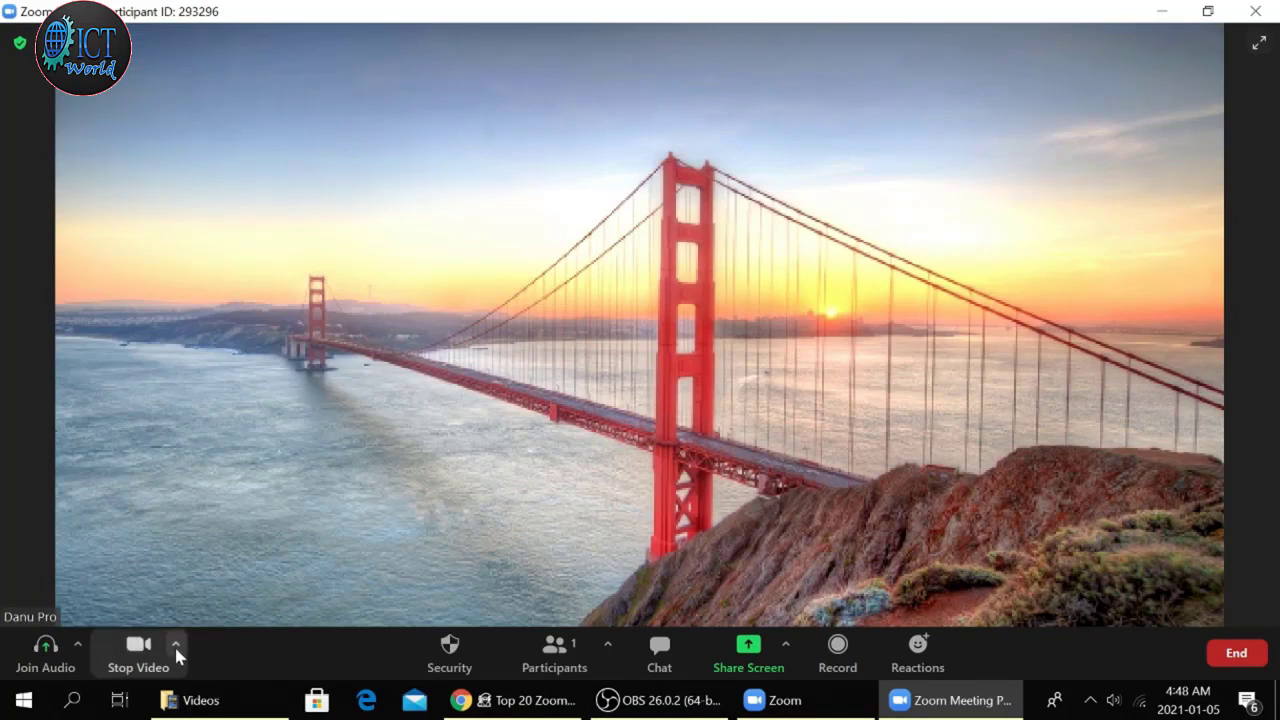
Step: Open the meeting's video filters and try several colour tints, including Sepia and pink, ending with Cinnamon
left_click(177, 648)
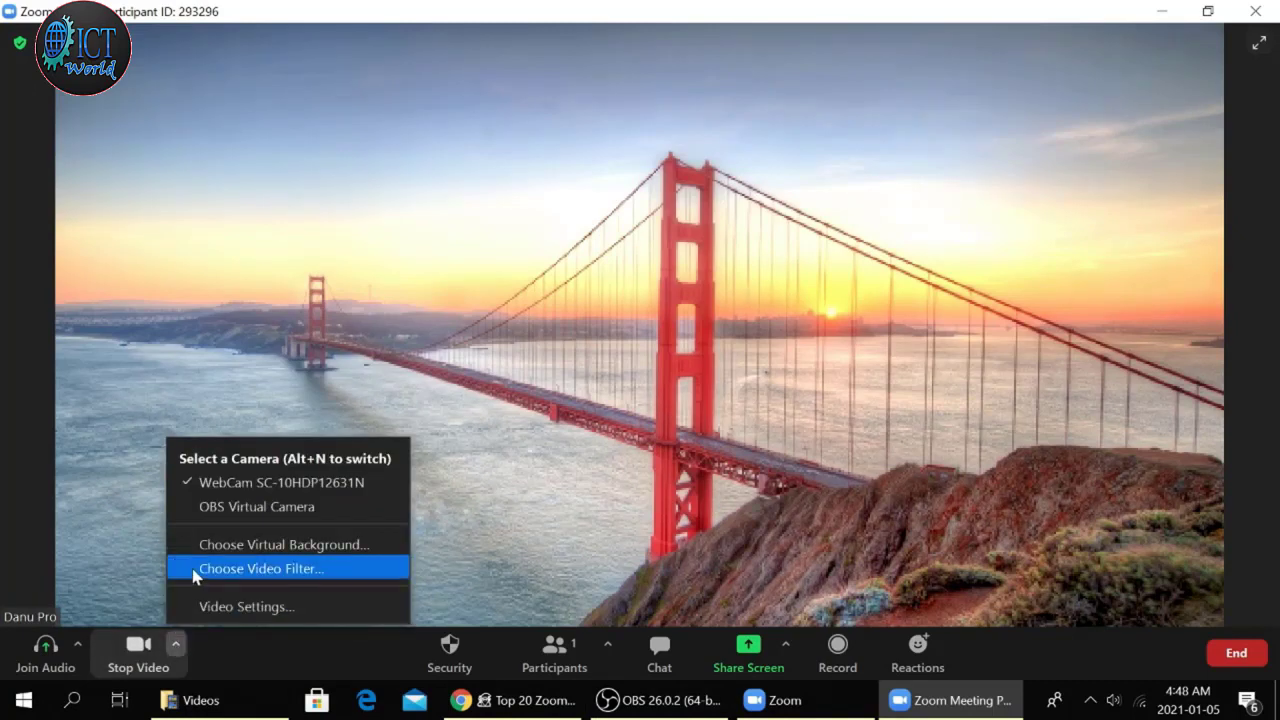
left_click(323, 570)
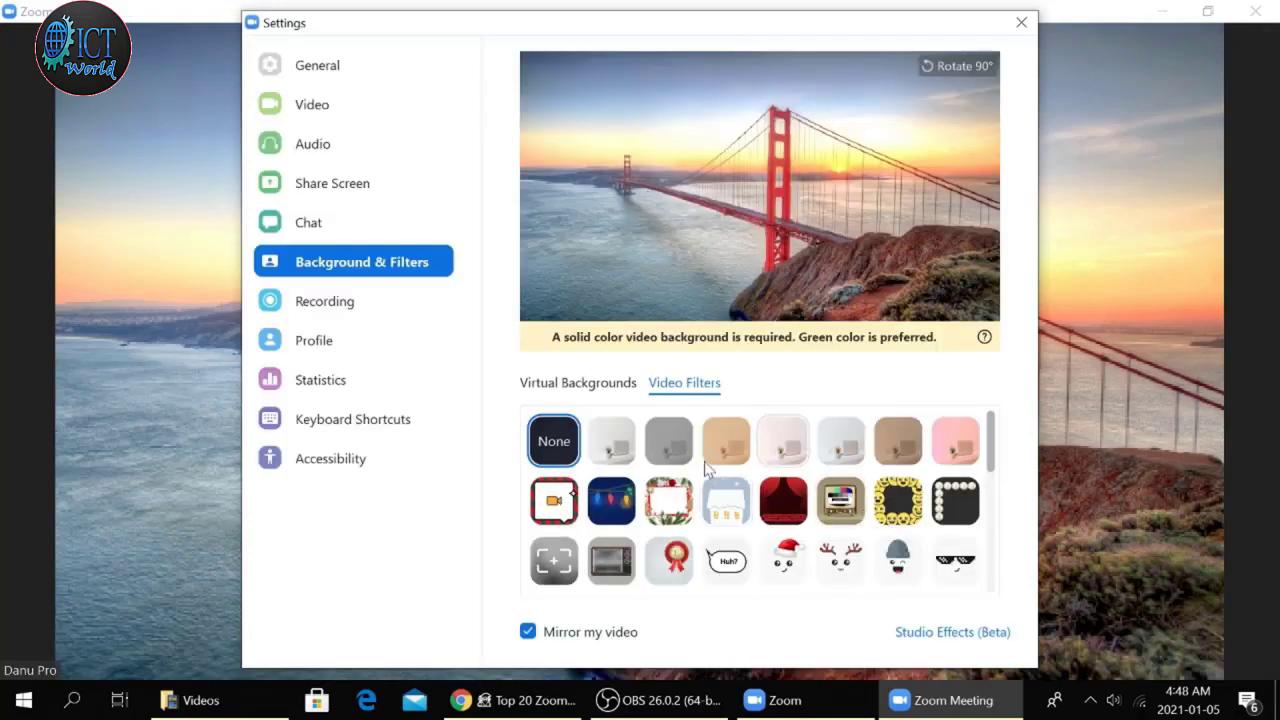
left_click(725, 445)
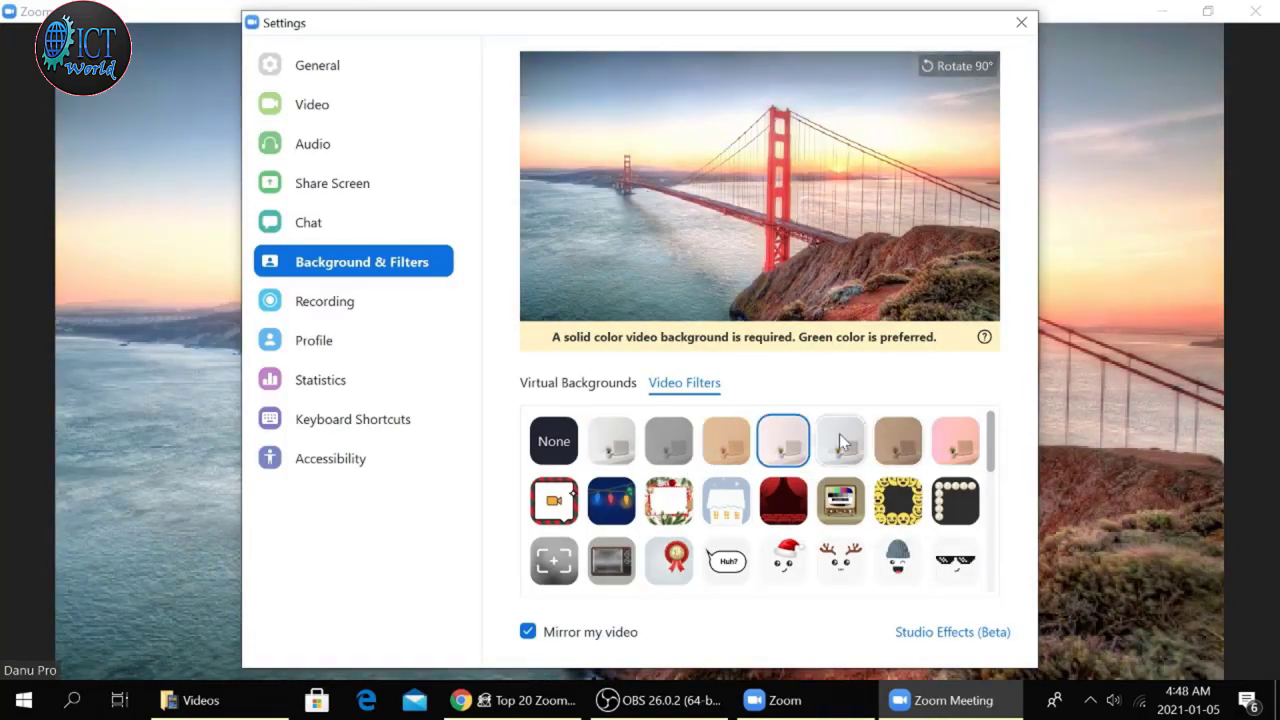
left_click(839, 437)
left_click(899, 441)
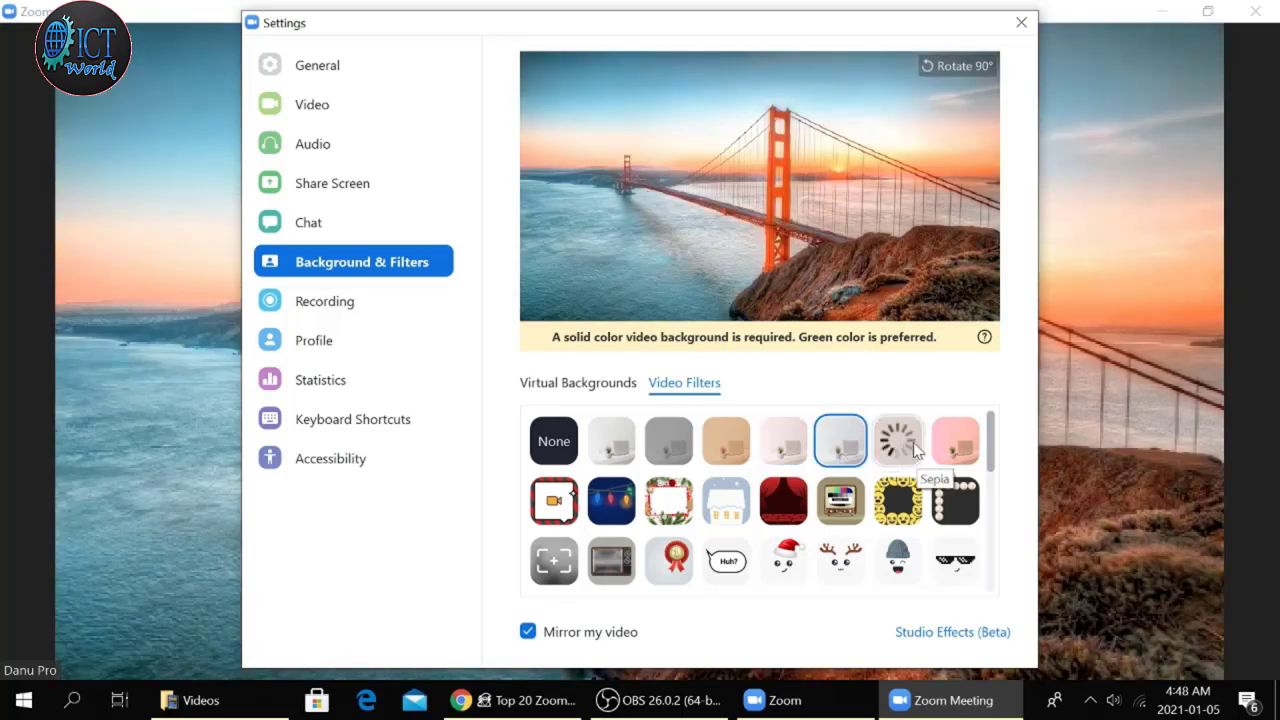
left_click(962, 447)
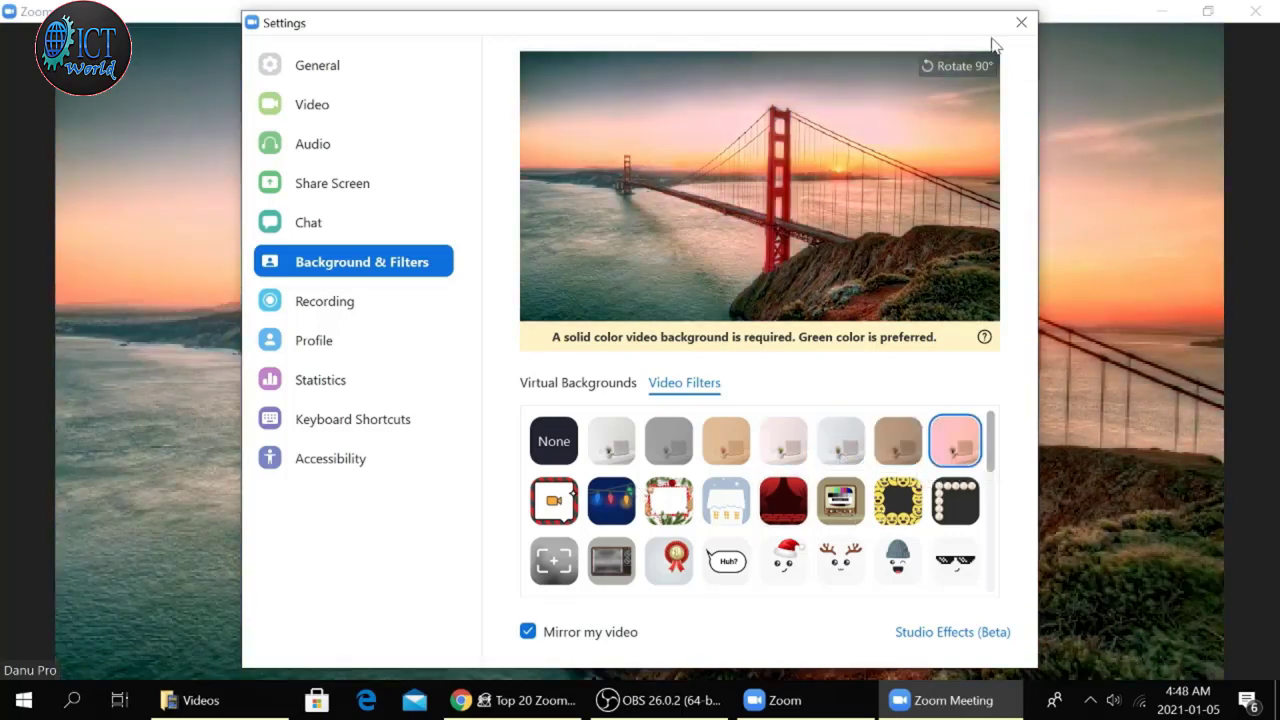
left_click(727, 445)
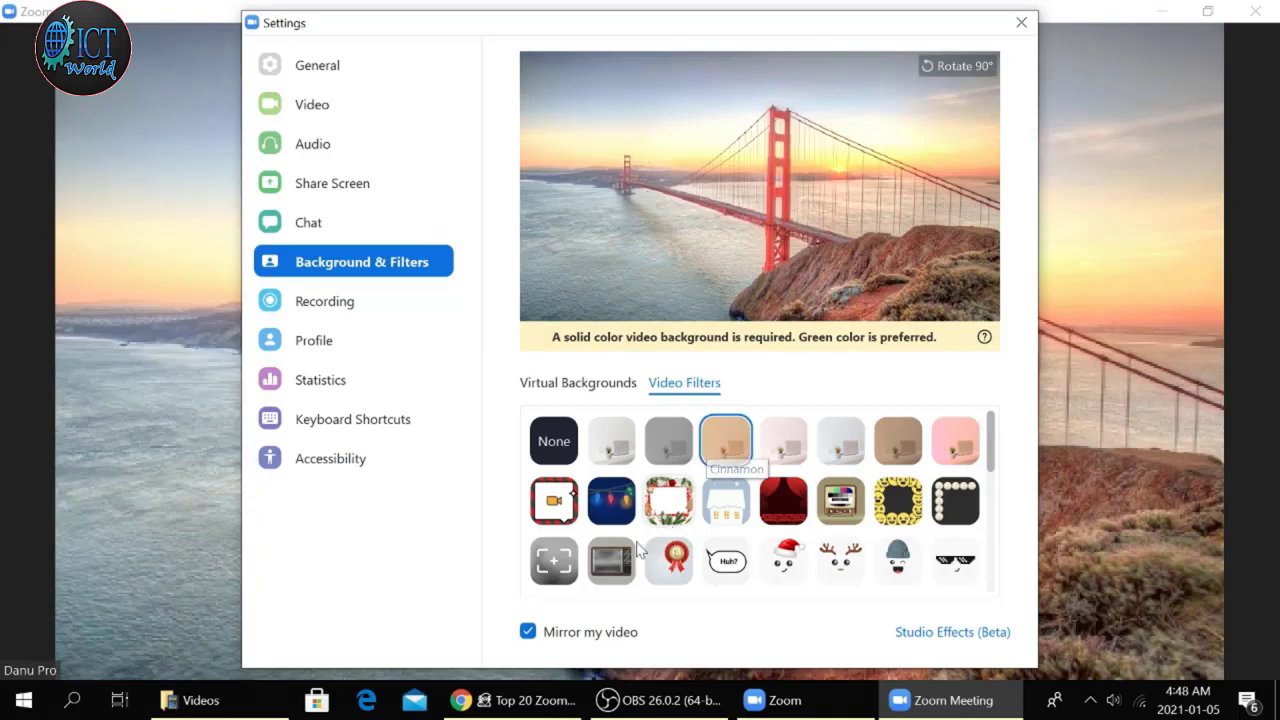
Step: Try the frame filters: gingerbread Christmas border, retro TV, smiley-face border and the old television with dials
left_click(668, 503)
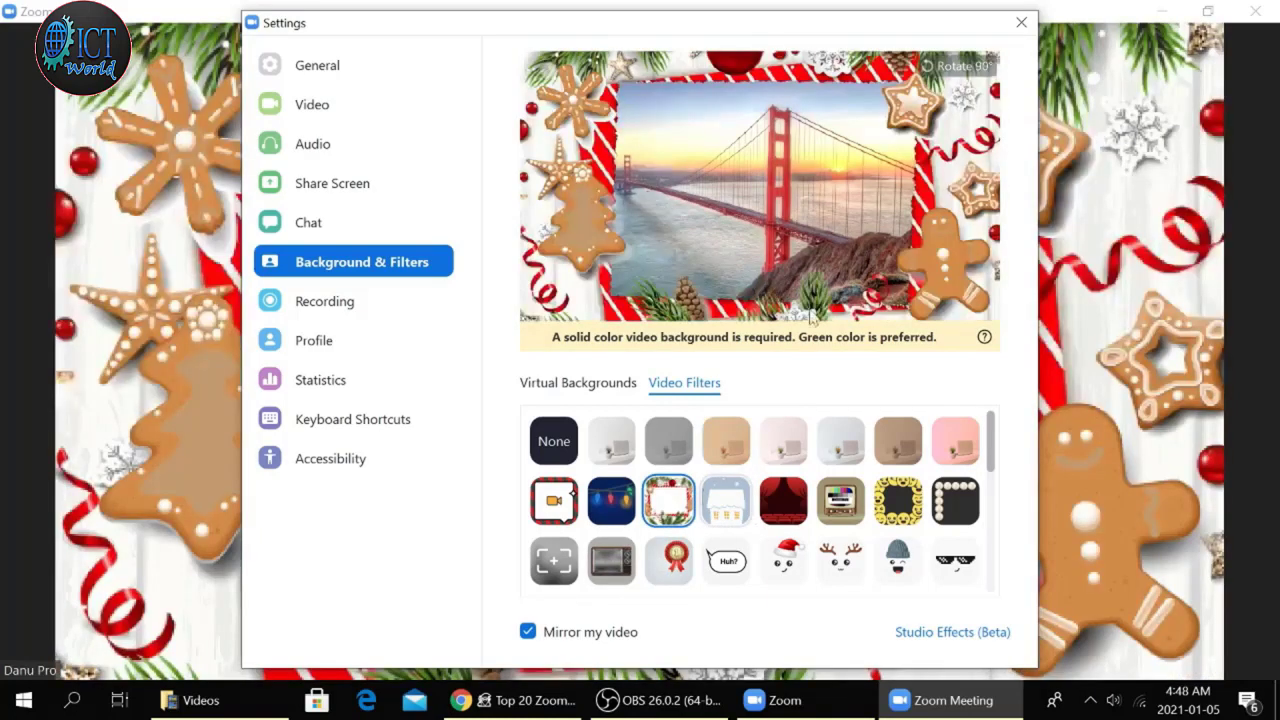
left_click(856, 512)
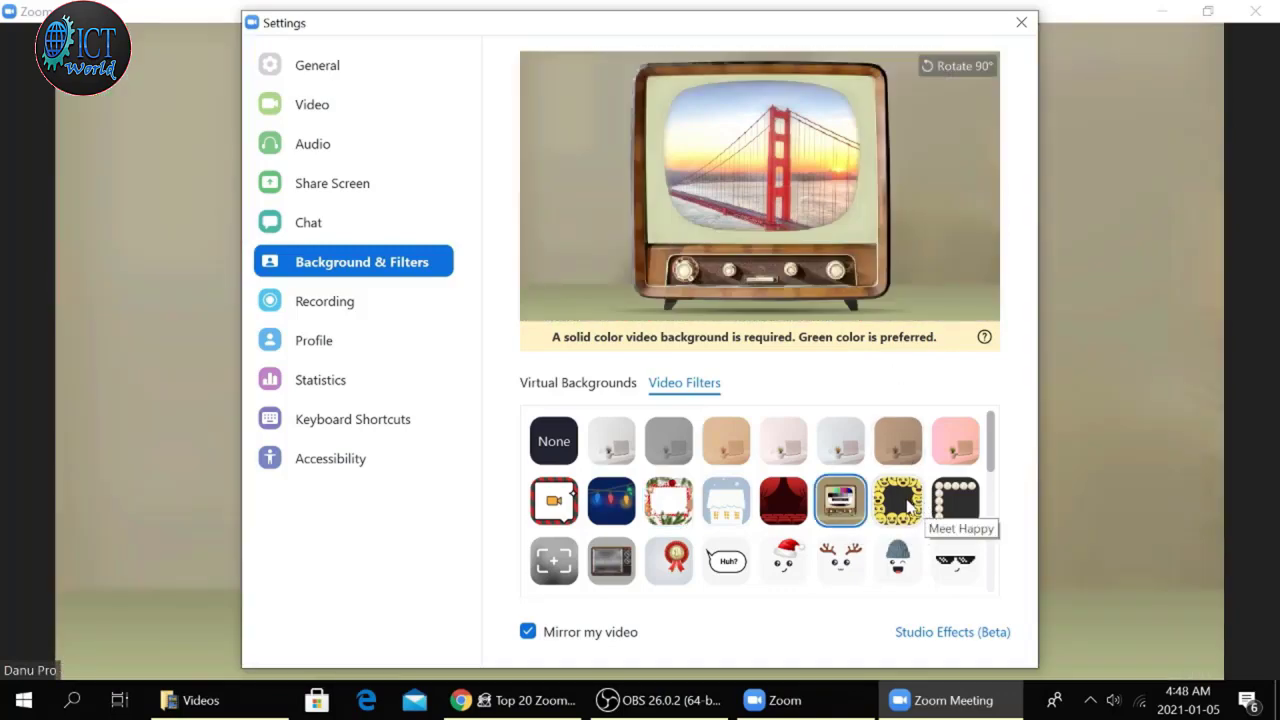
left_click(908, 508)
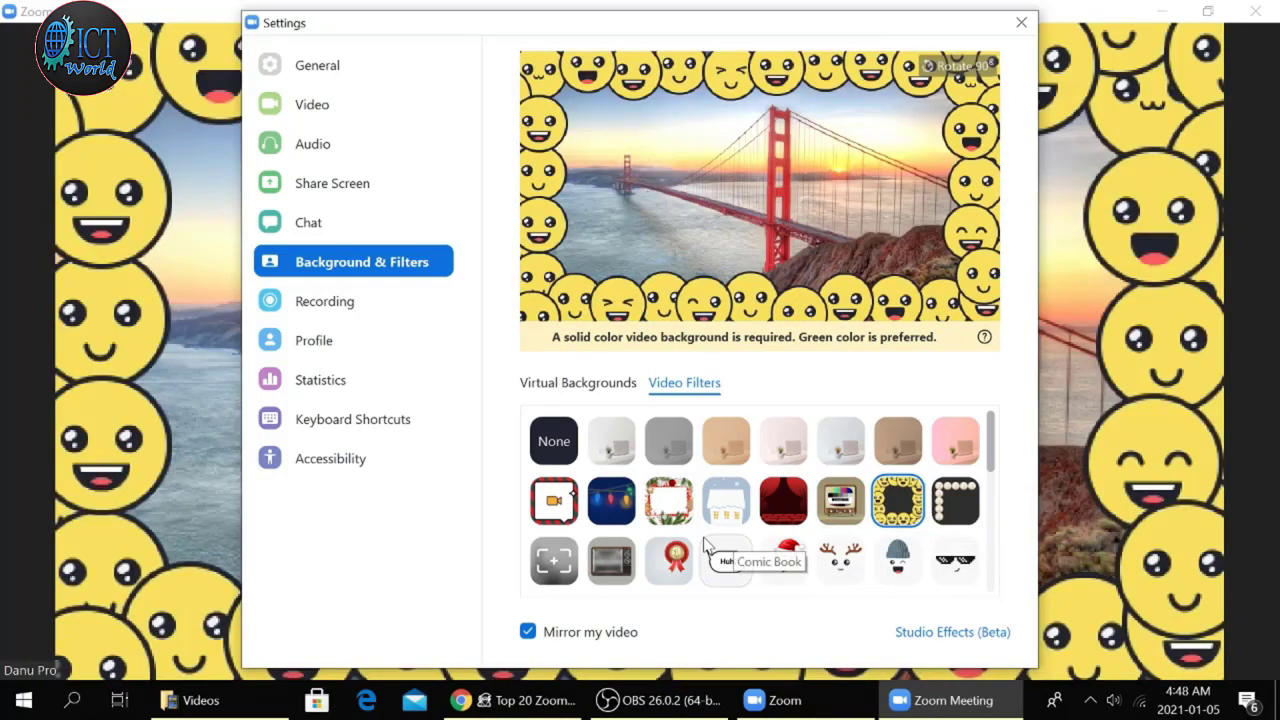
scroll(708, 545, "down", 1)
scroll(708, 520, "down", 2)
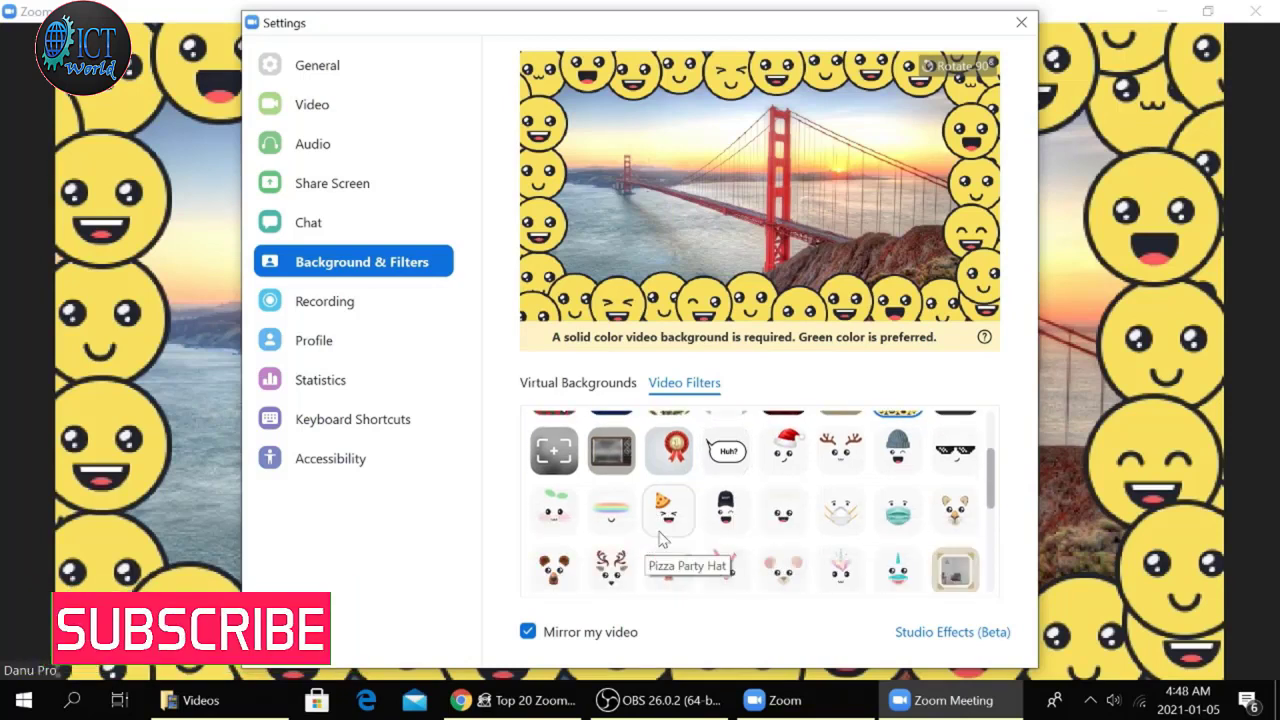
left_click(611, 450)
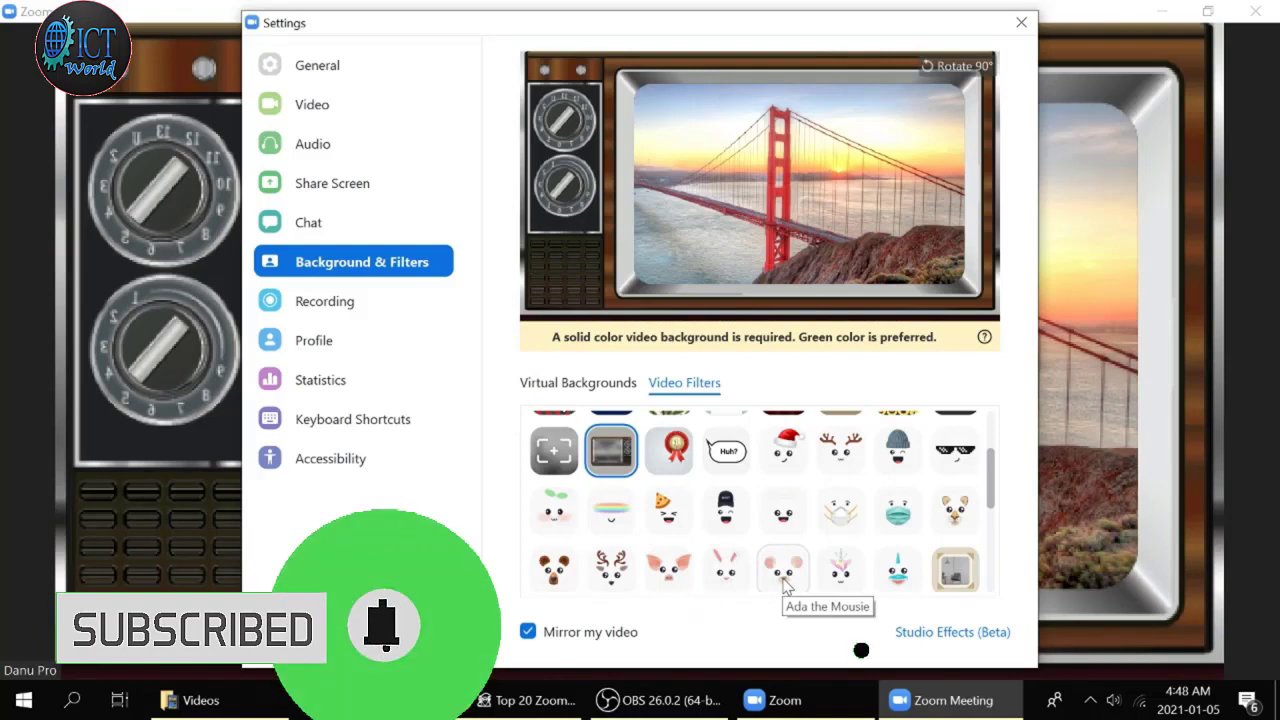
Step: Try the animal face filters Ada the Mousie, Magicorn and the blue-horned unicorn beside it
left_click(785, 580)
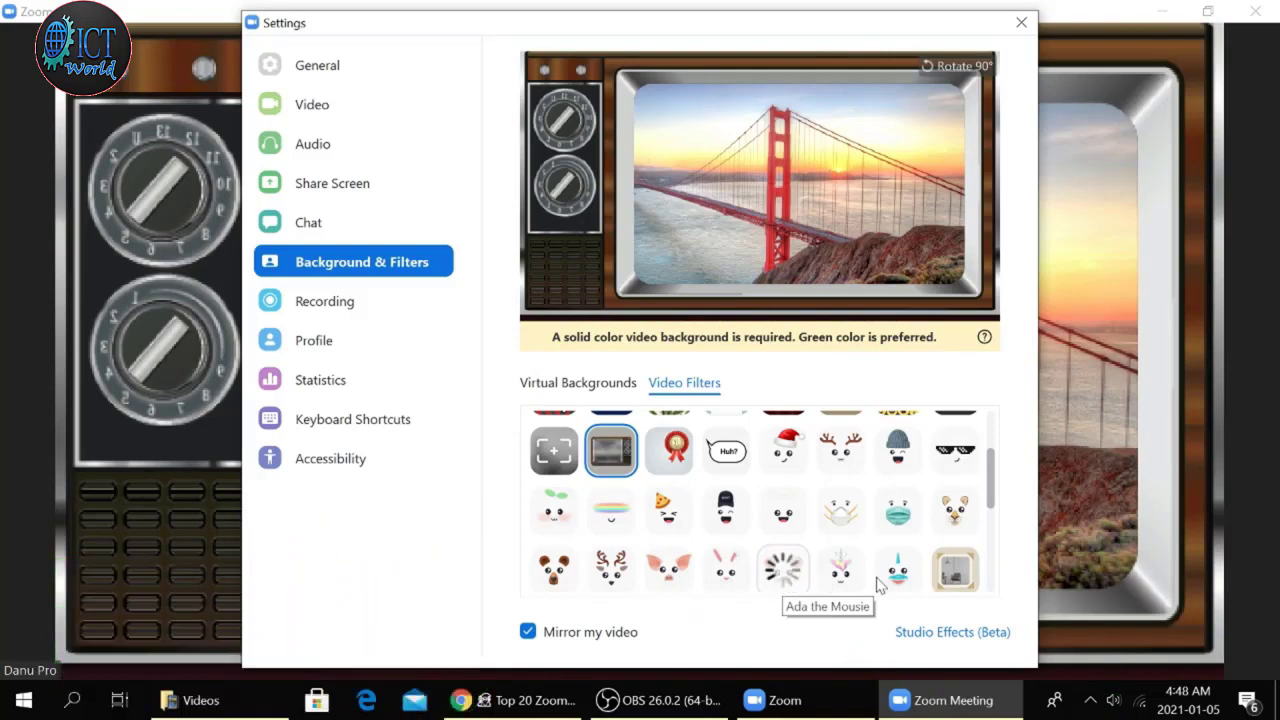
left_click(843, 568)
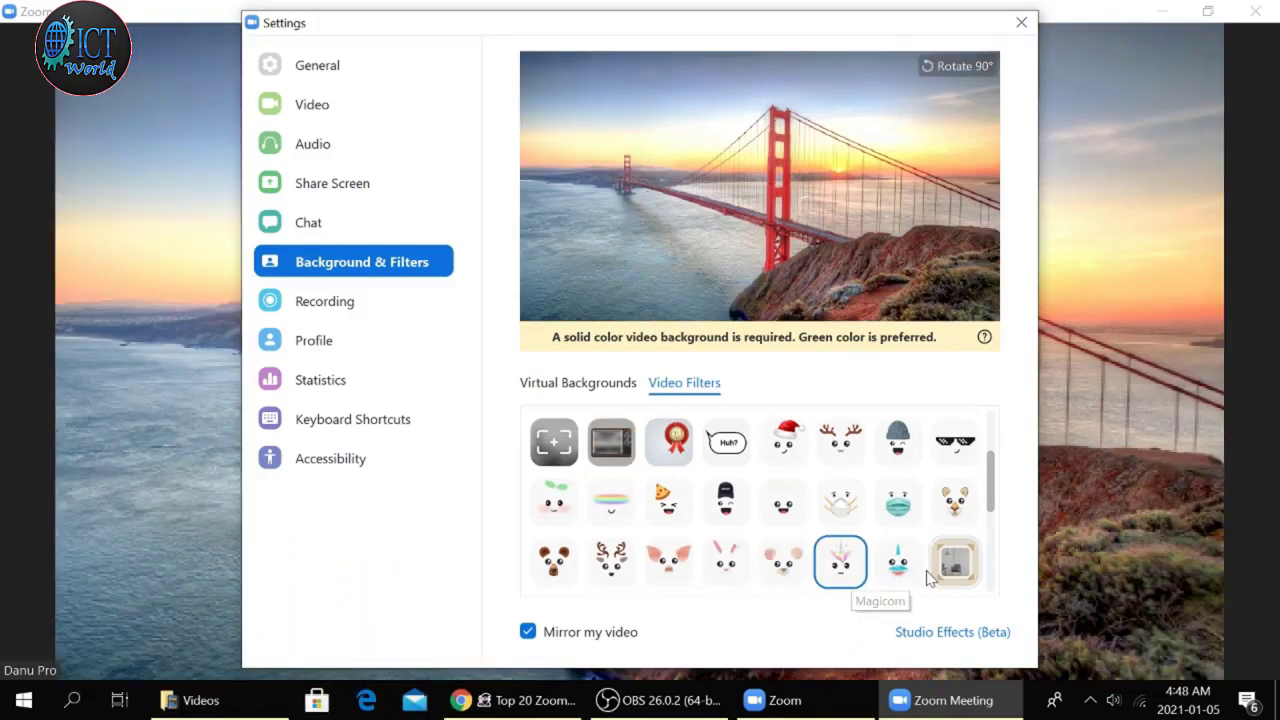
left_click(900, 565)
Step: Try the graduation cap, 3D Eyewear and Beret (Black) filters, ending with the pirate hat
scroll(643, 537, "down", 1)
scroll(643, 537, "down", 1)
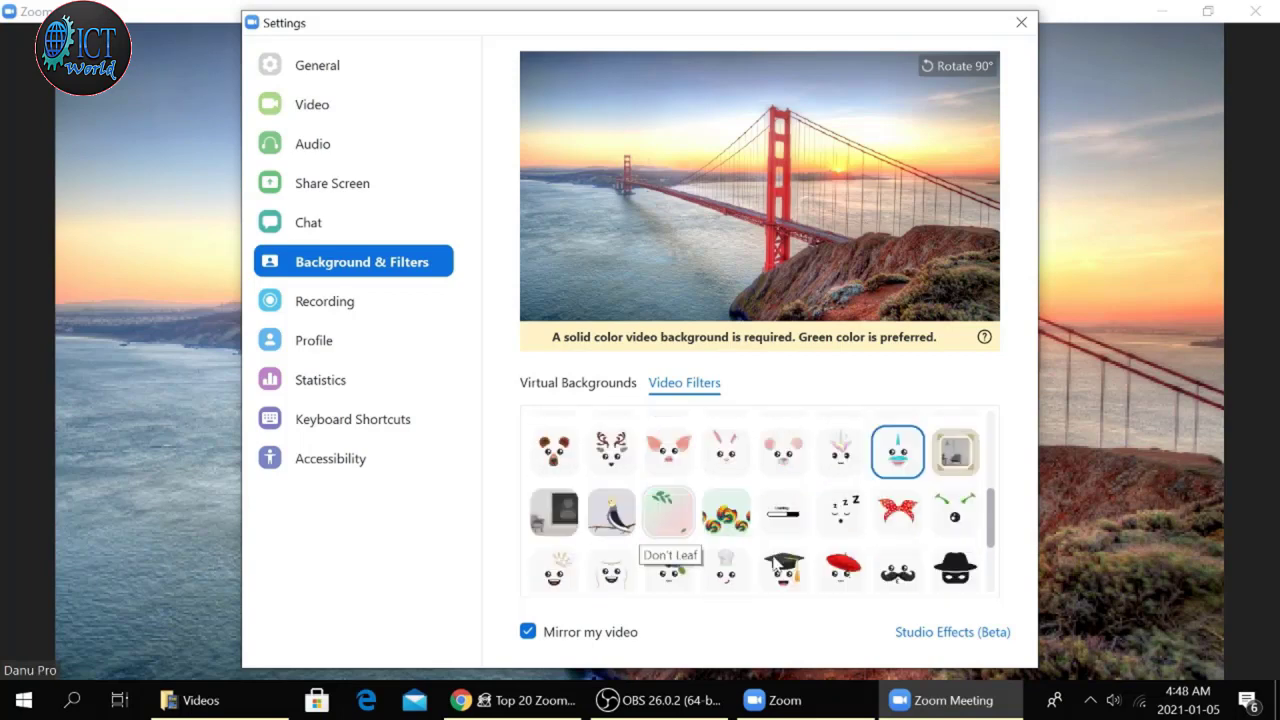
left_click(770, 555)
scroll(765, 548, "down", 2)
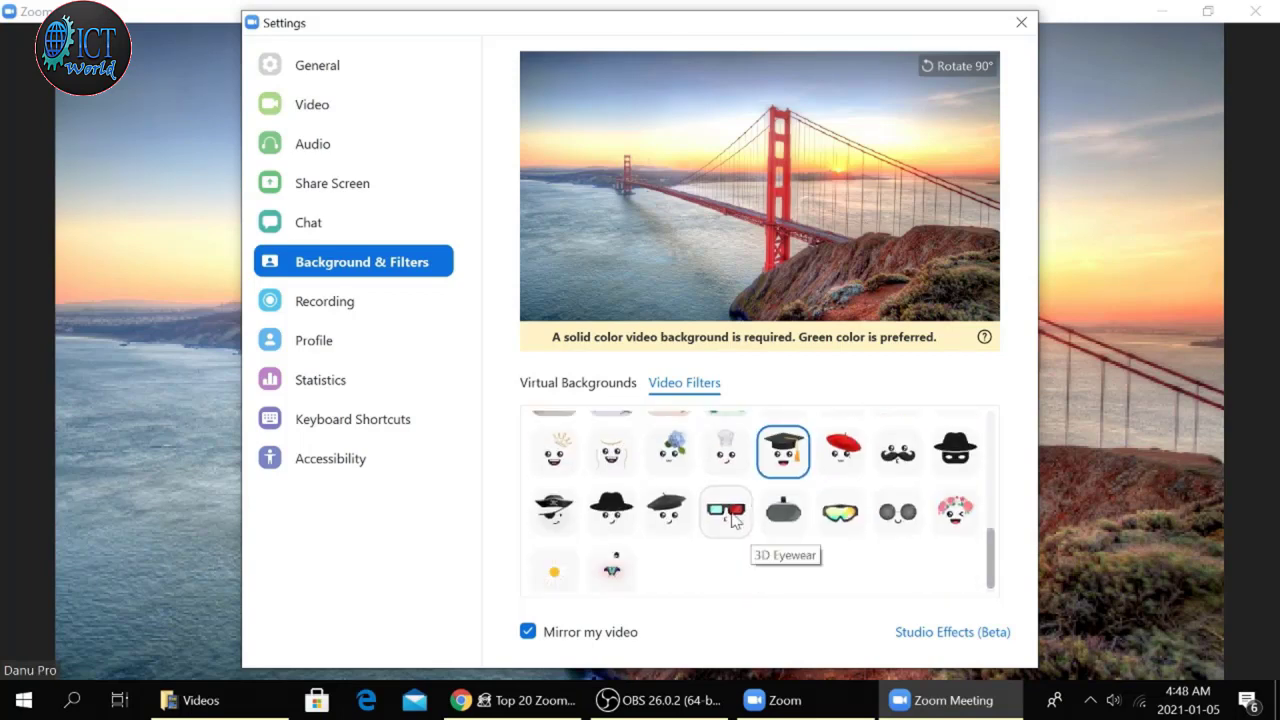
left_click(727, 503)
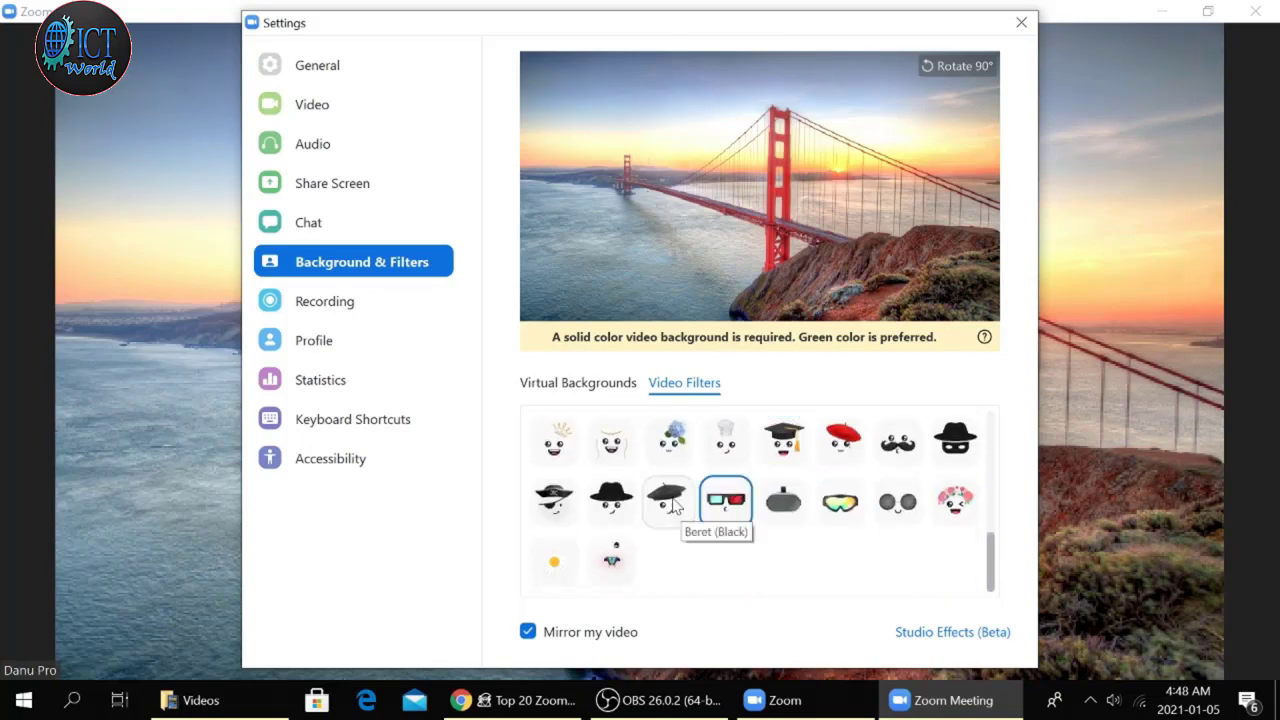
left_click(600, 506)
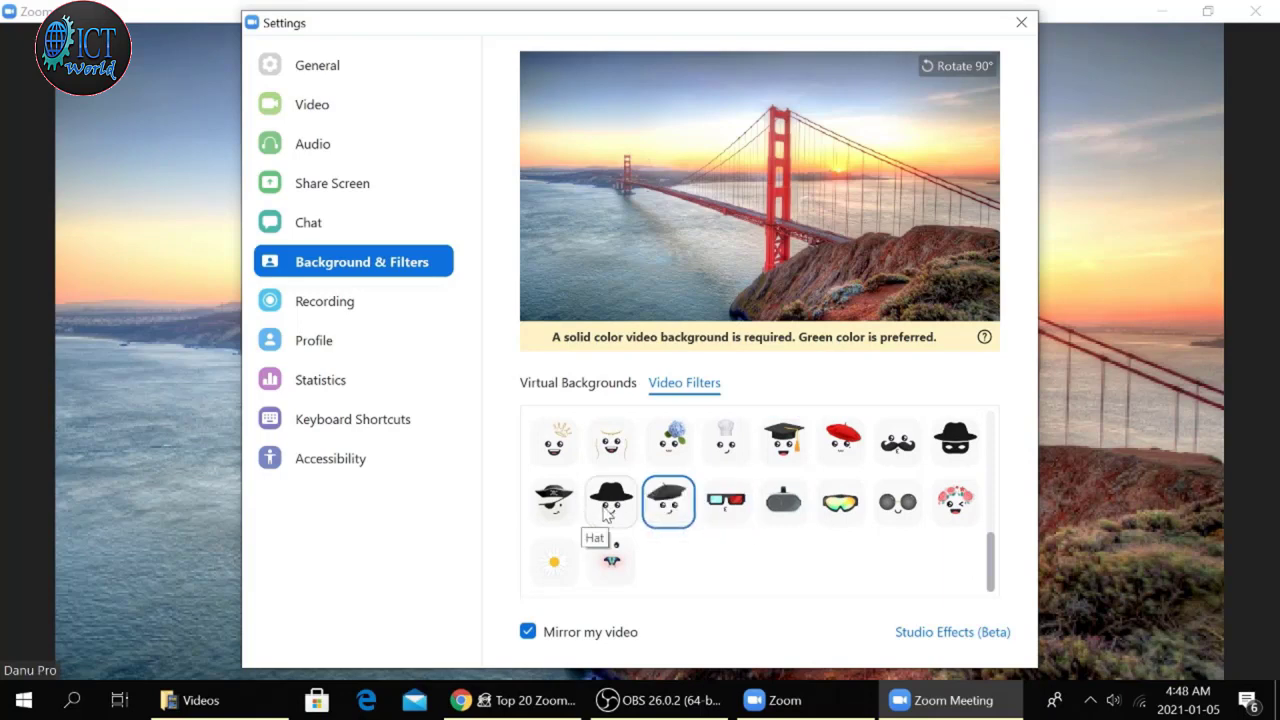
left_click(560, 503)
mouse_move(988, 566)
left_mouse_down()
mouse_move(1004, 447)
mouse_move(988, 555)
left_mouse_up()
scroll(988, 555, "up", 5)
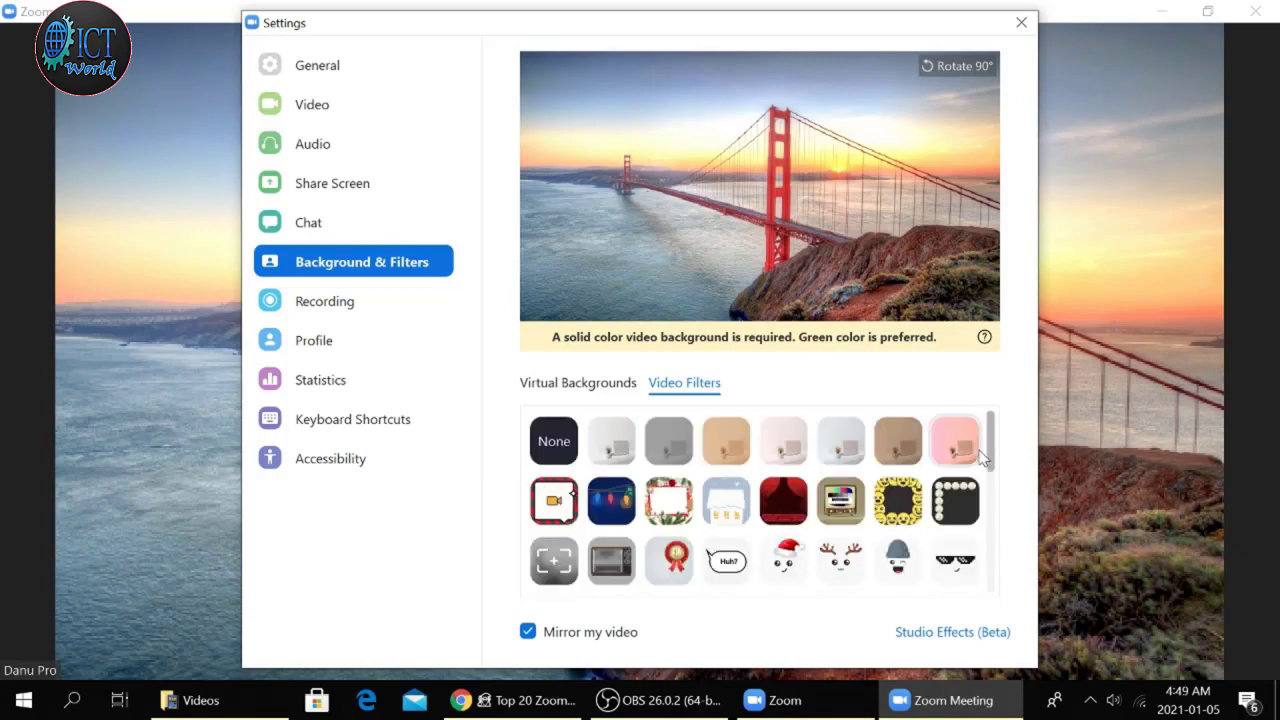
scroll(975, 535, "down", 4)
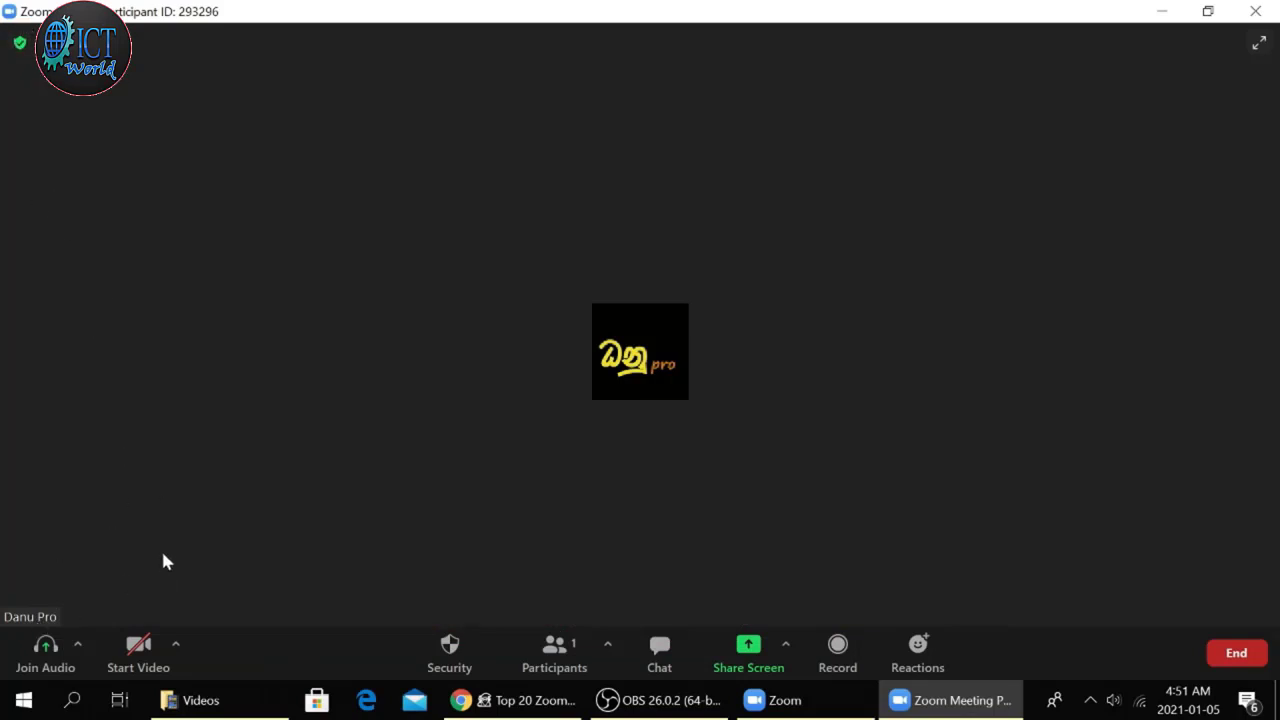
Step: Open the meeting's audio settings and test the speaker
left_click(77, 650)
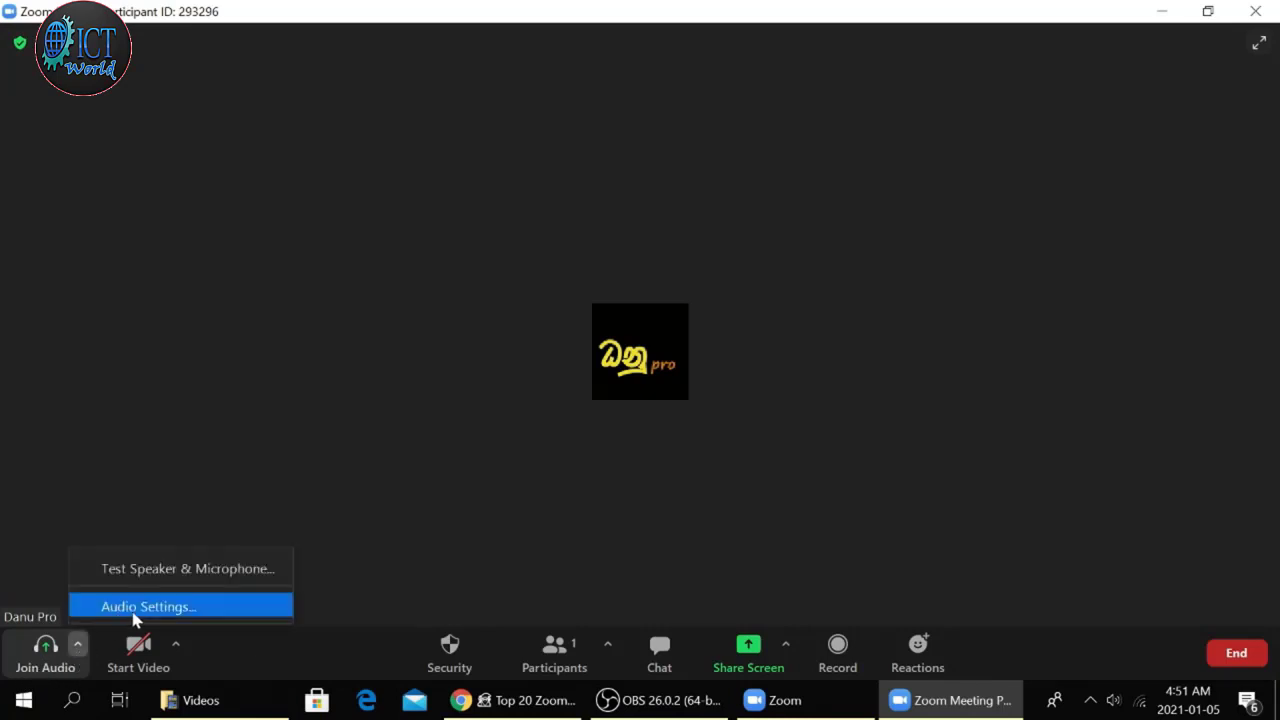
left_click(134, 606)
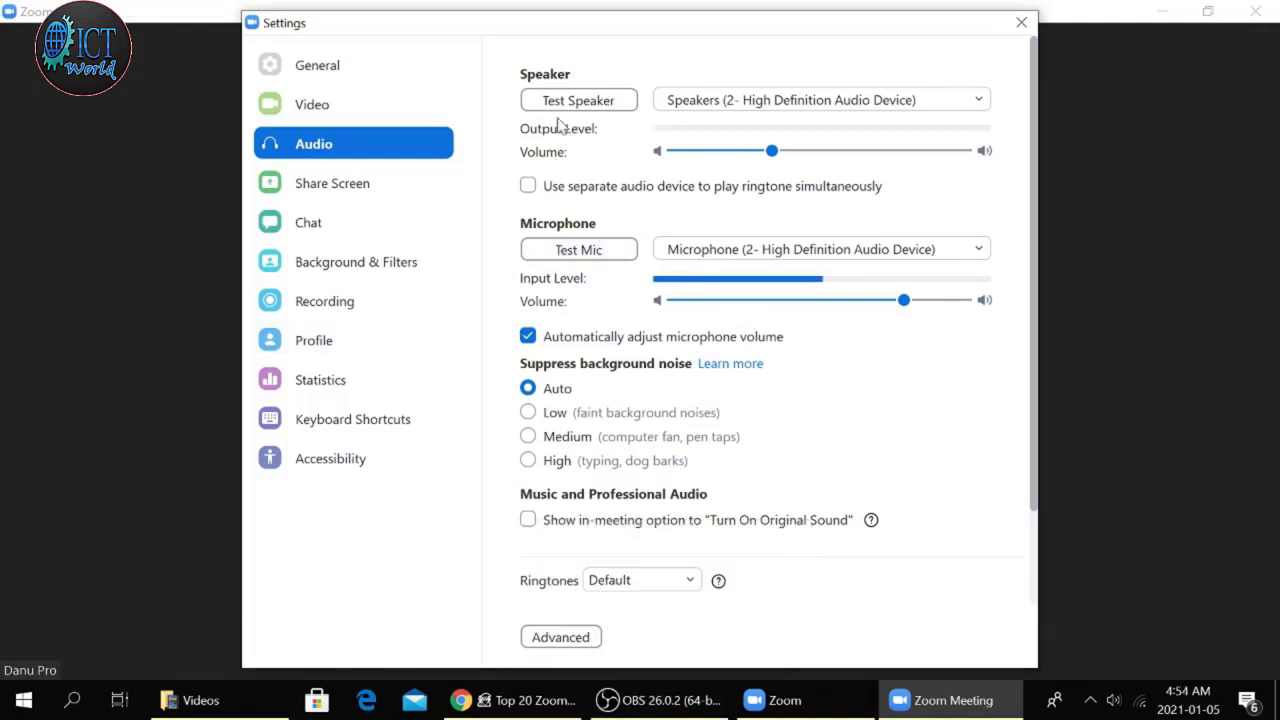
left_click(585, 104)
left_click(585, 105)
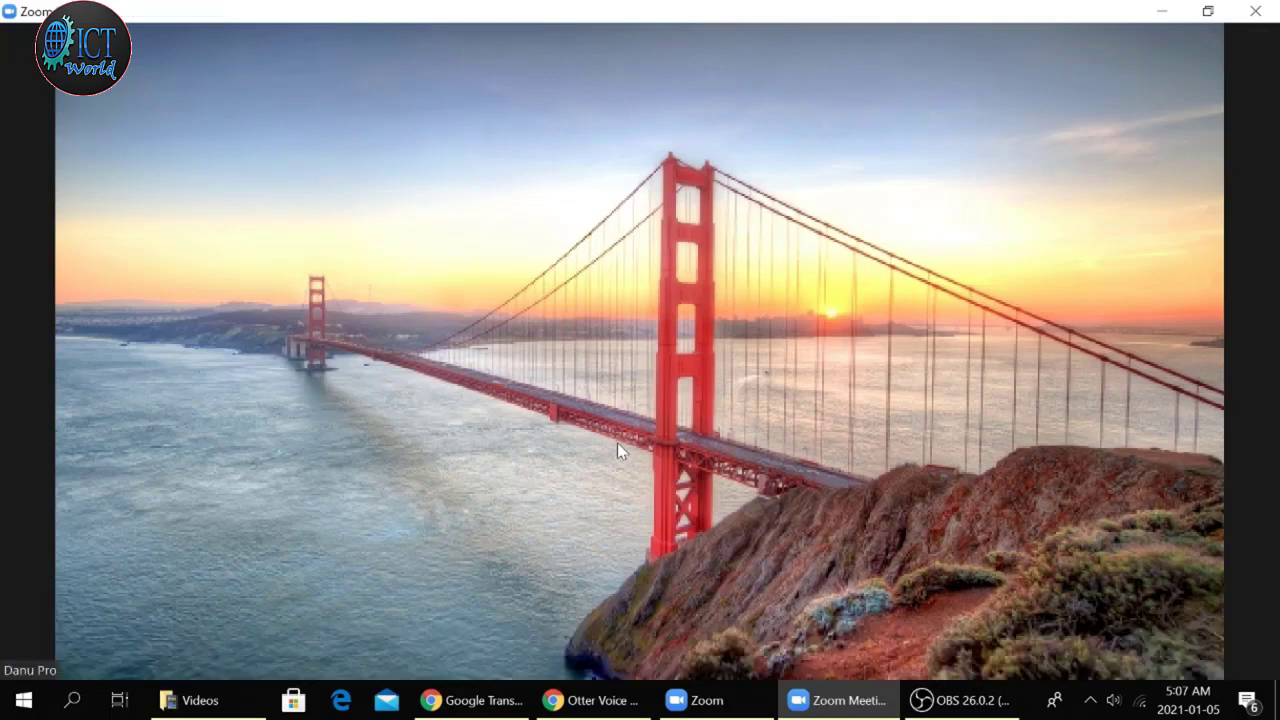
Step: Start recording the meeting, and stop the recording after a few seconds
mouse_move(1188, 410)
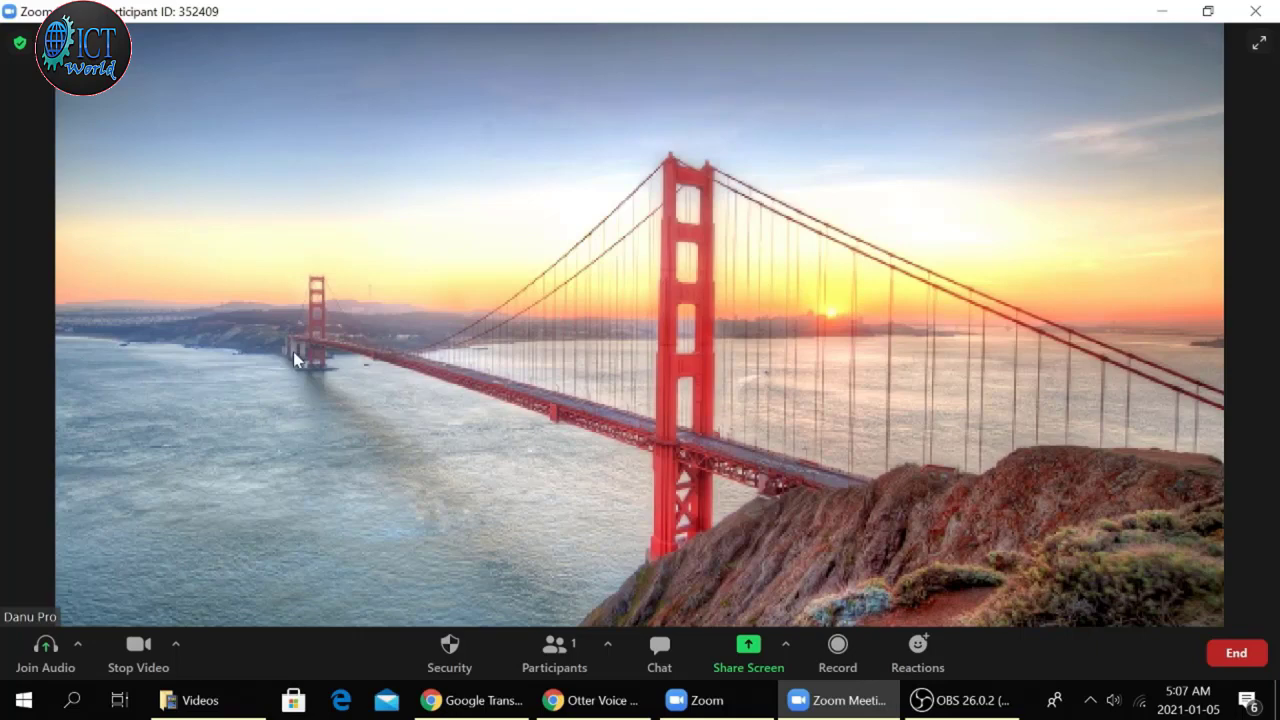
key("alt+r")
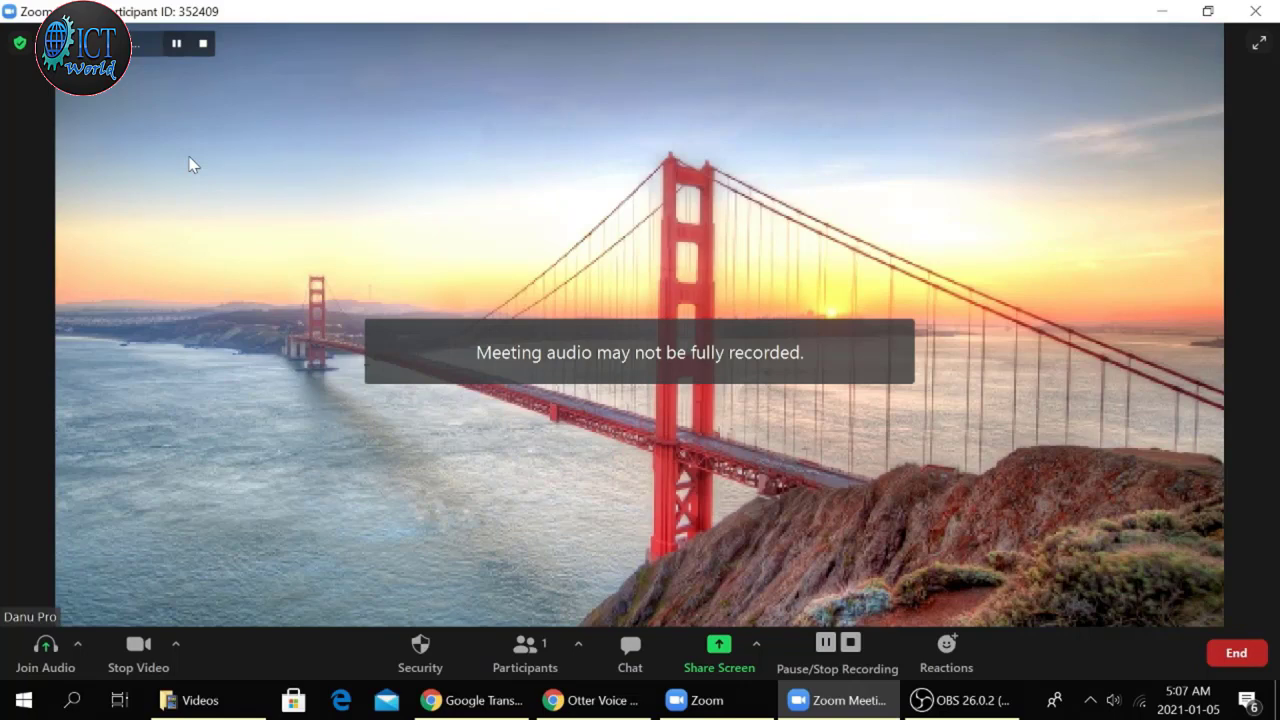
left_click(203, 46)
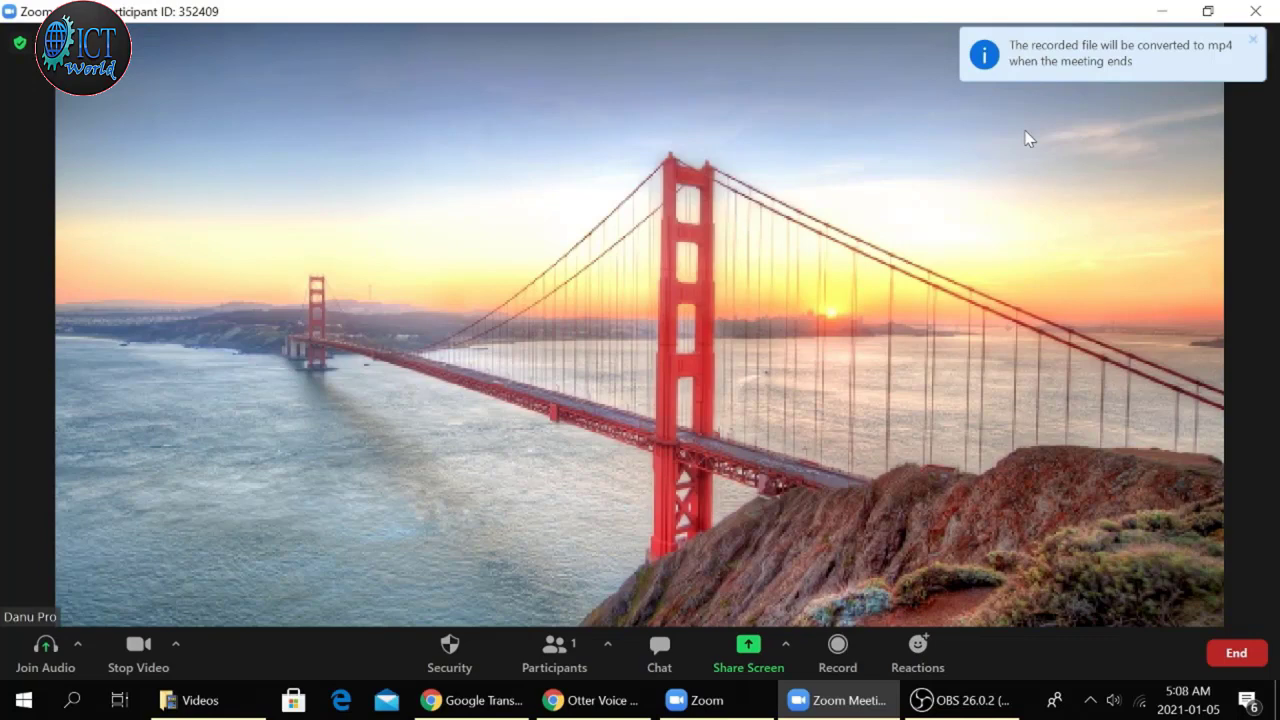
Step: Switch to the Otter.ai website in Chrome and log in to the account
key("alt+Tab")
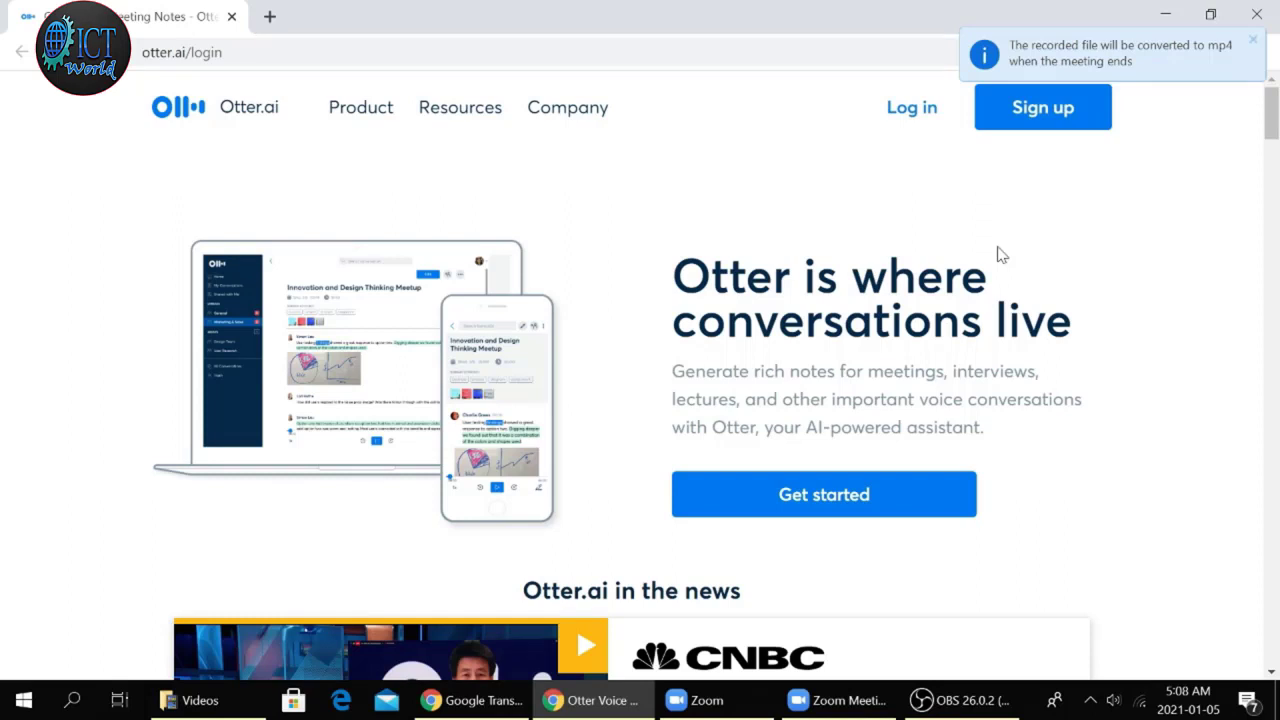
left_click(603, 303)
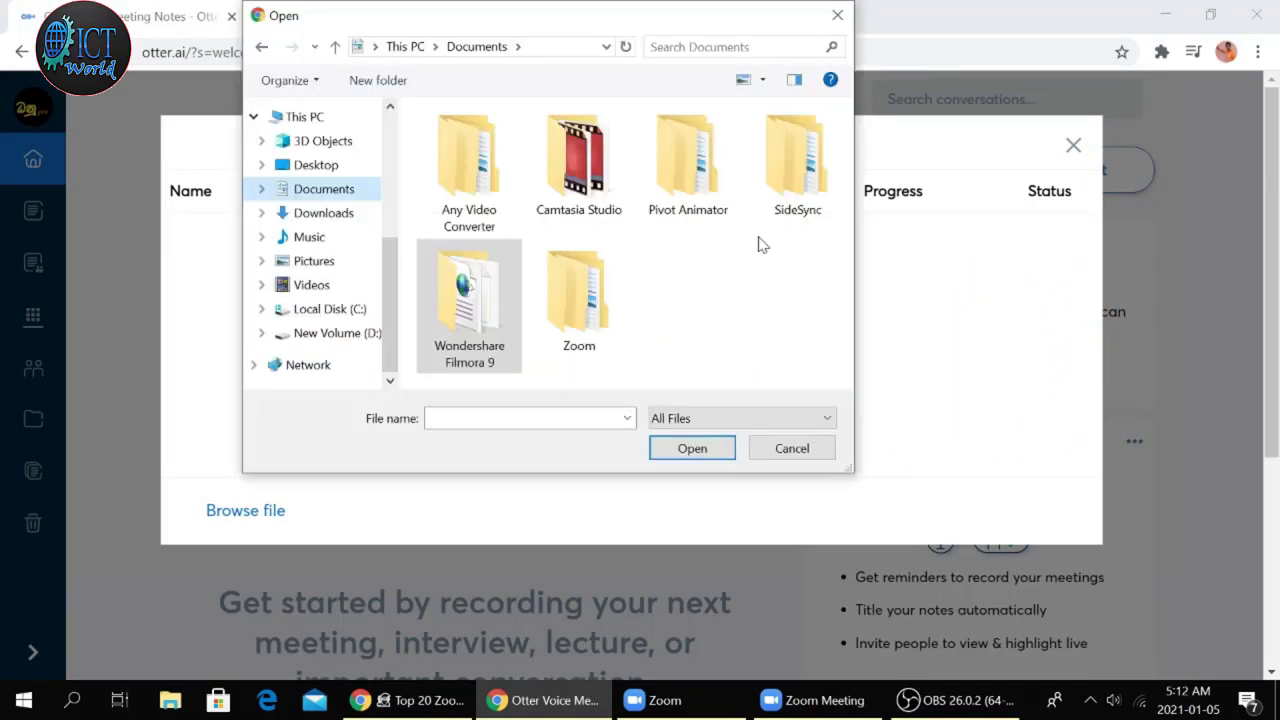
Step: Browse to the 2021-01-05 meeting folder inside Documents' Zoom folder and select double_click_to_convert_02 for import
double_click(588, 330)
double_click(585, 163)
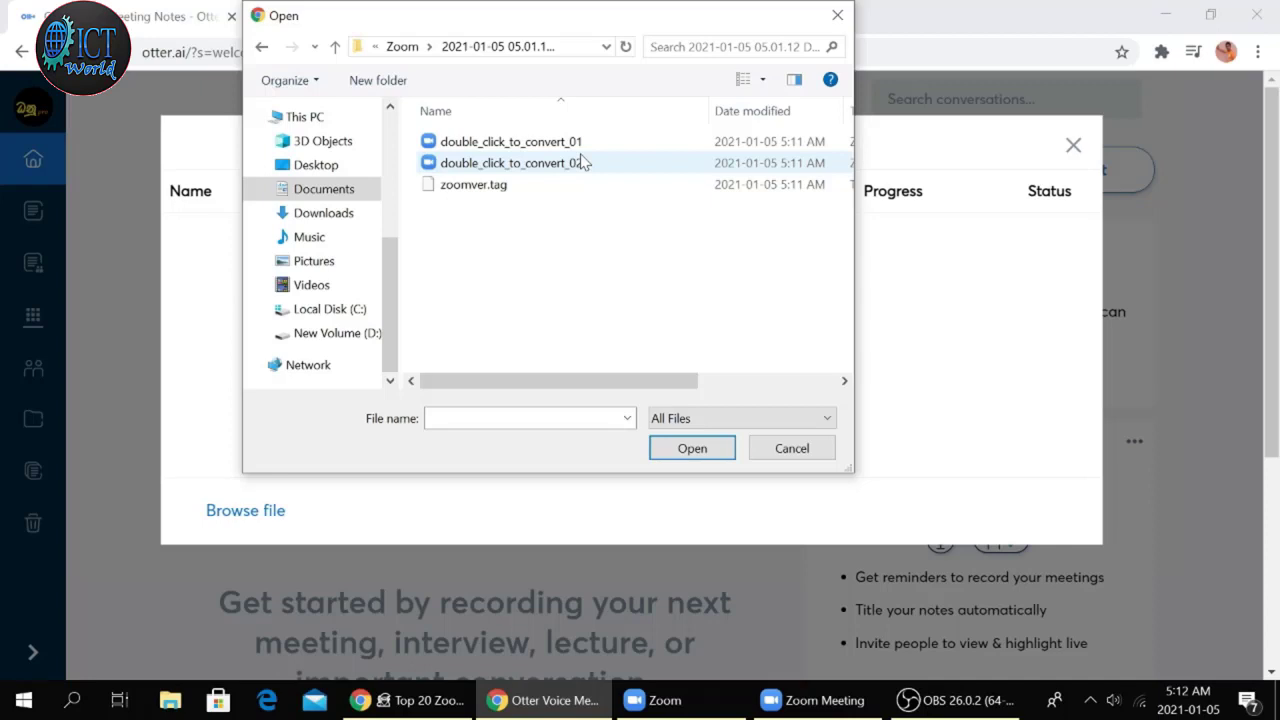
left_click(583, 163)
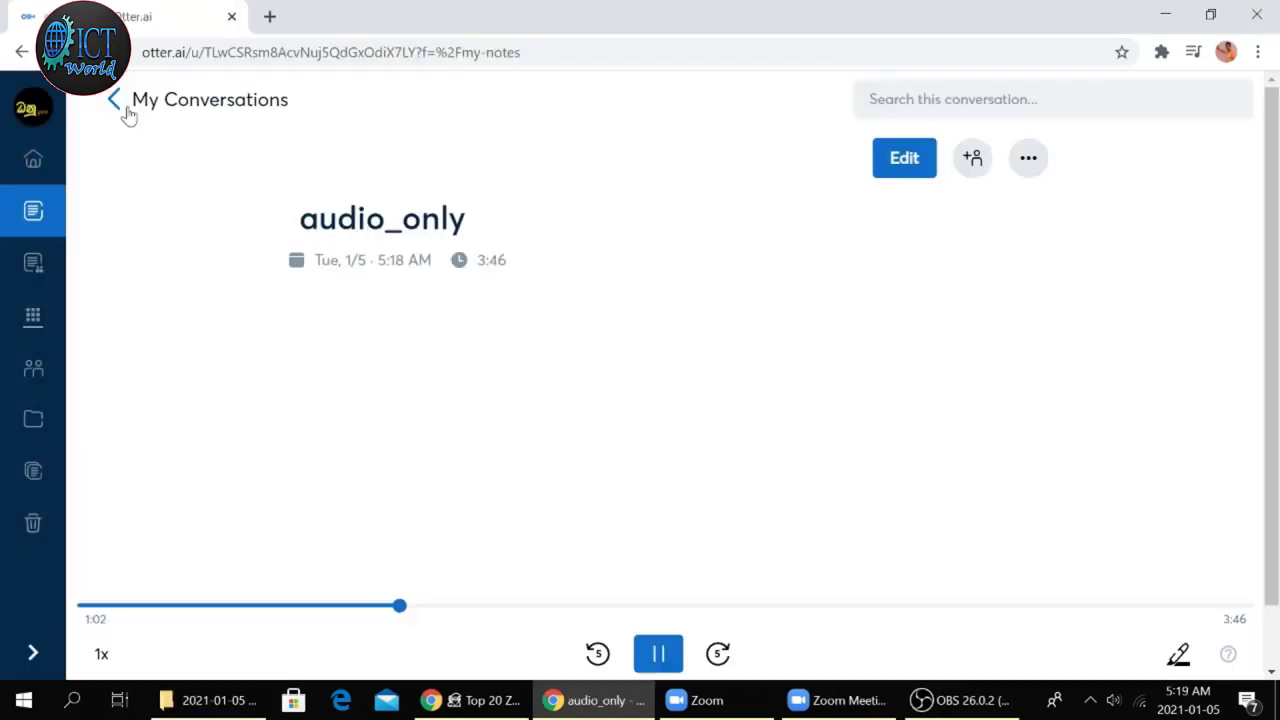
Step: Leave the audio_only conversation for the conversations list and review the account plan on the Otter home page
left_click(118, 103)
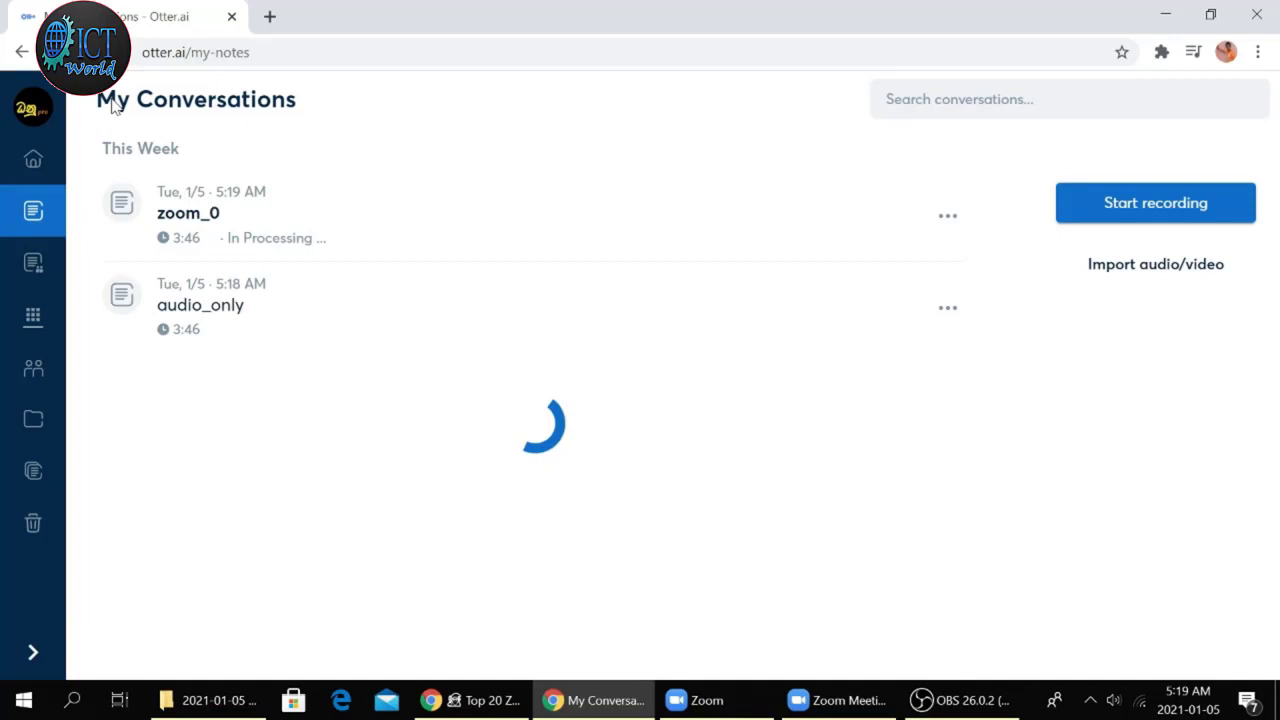
left_click(37, 116)
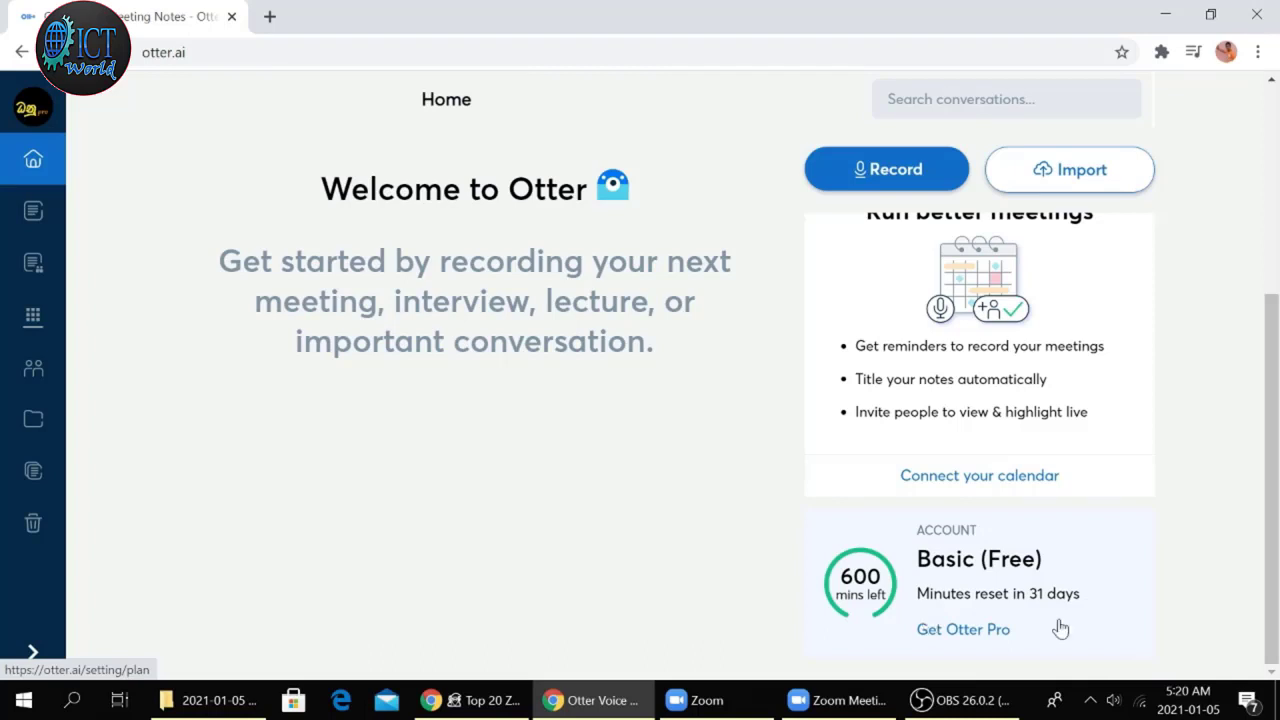
scroll(557, 423, "up", 3)
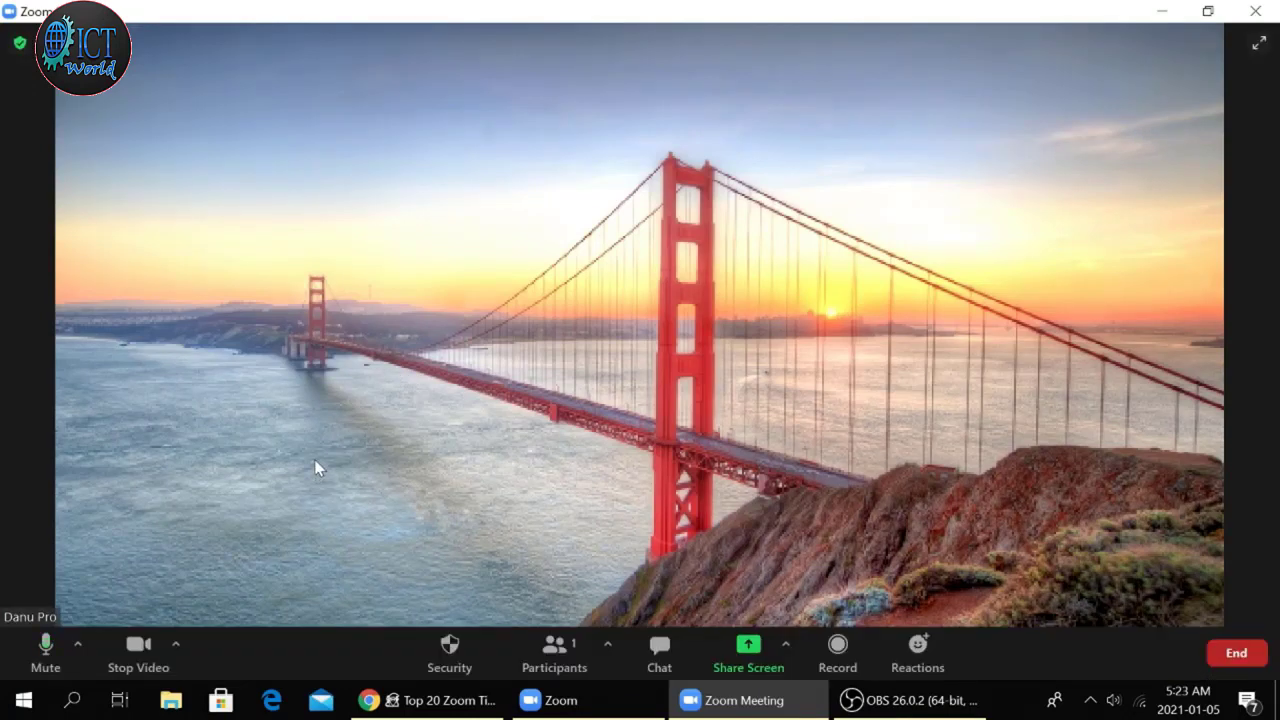
Step: Toggle the meeting microphone between muted and unmuted several times
left_click(45, 645)
key("alt+a")
left_click(44, 650)
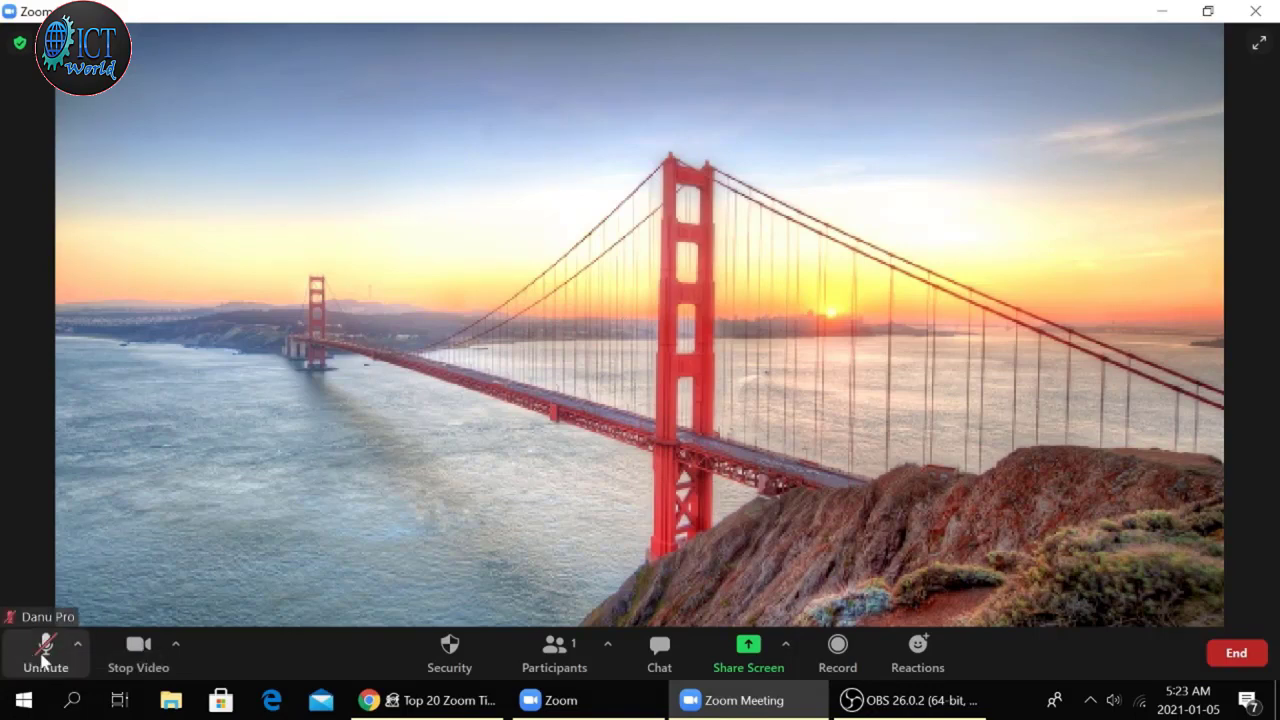
left_click(43, 655)
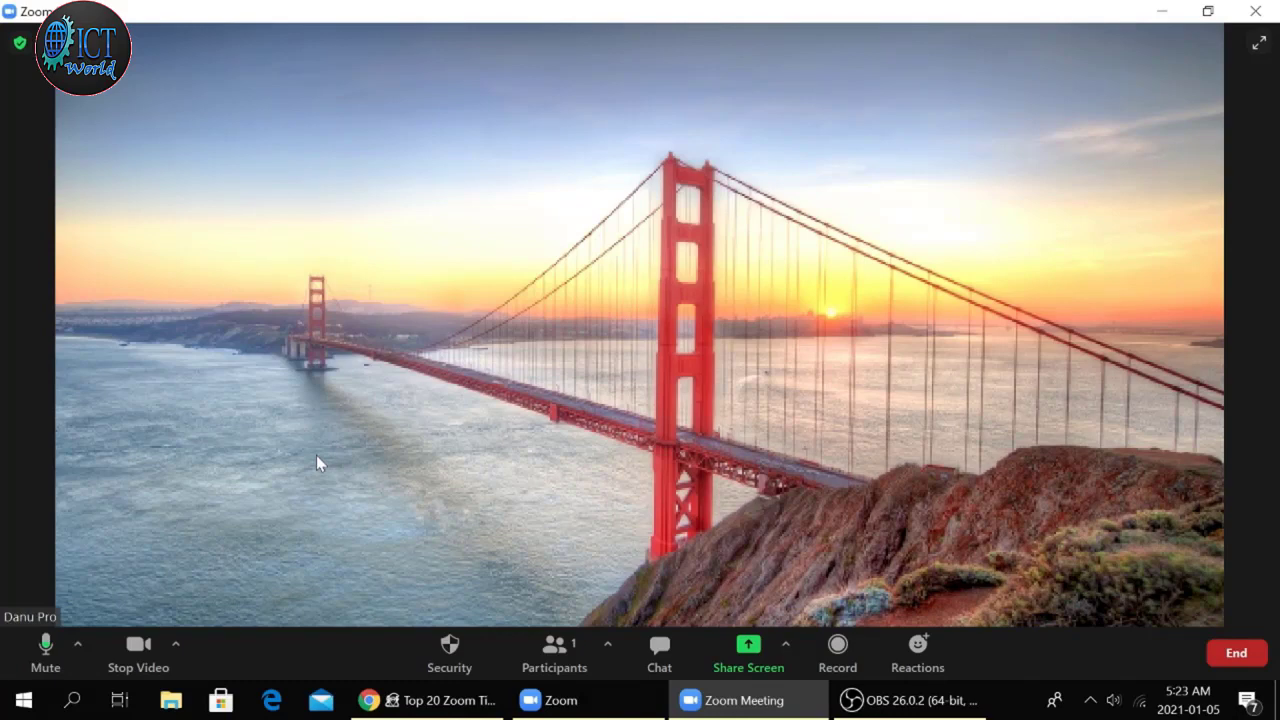
key("alt+a")
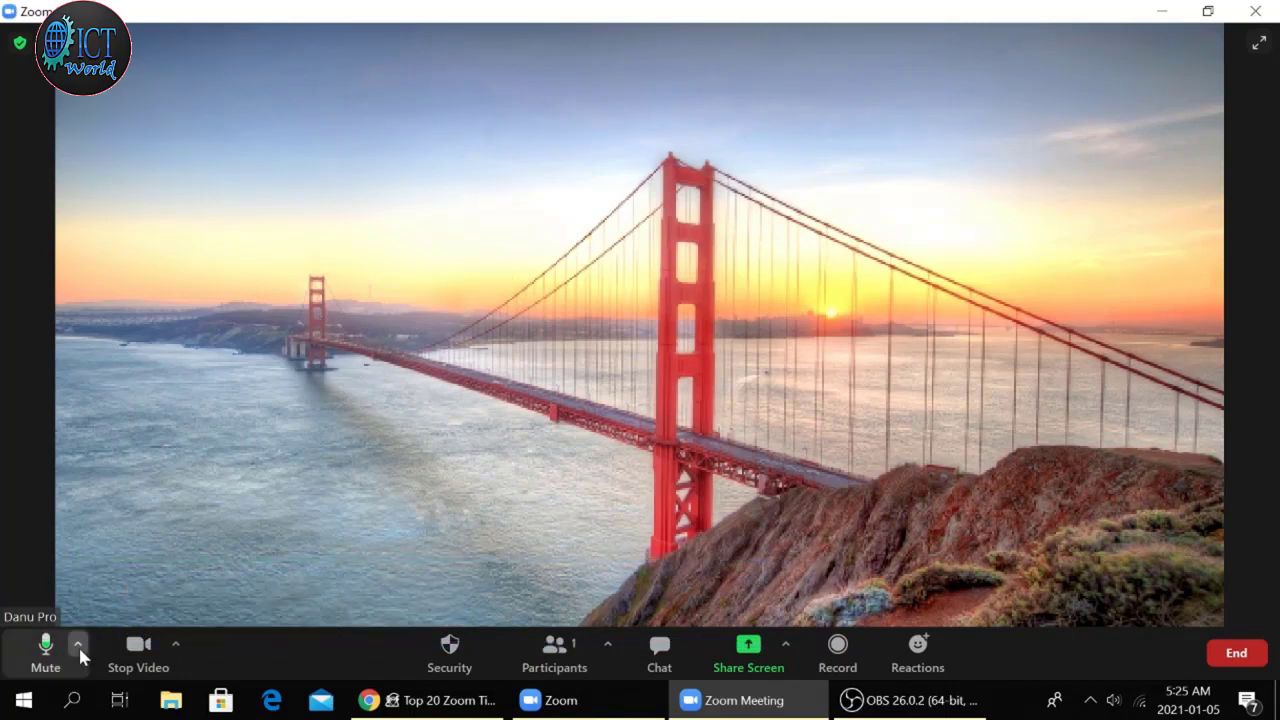
Step: Open the meeting's audio settings and review the list of keyboard shortcuts, including those for video, audio and screen sharing
left_click(78, 645)
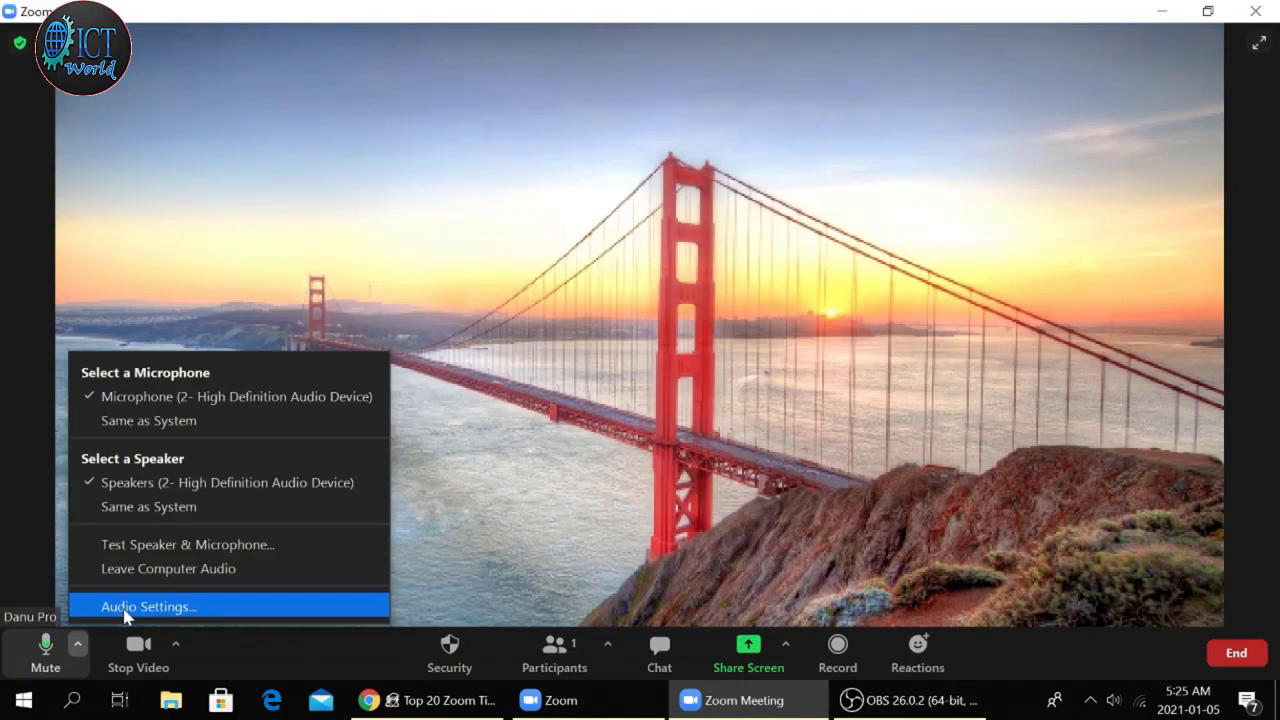
left_click(126, 607)
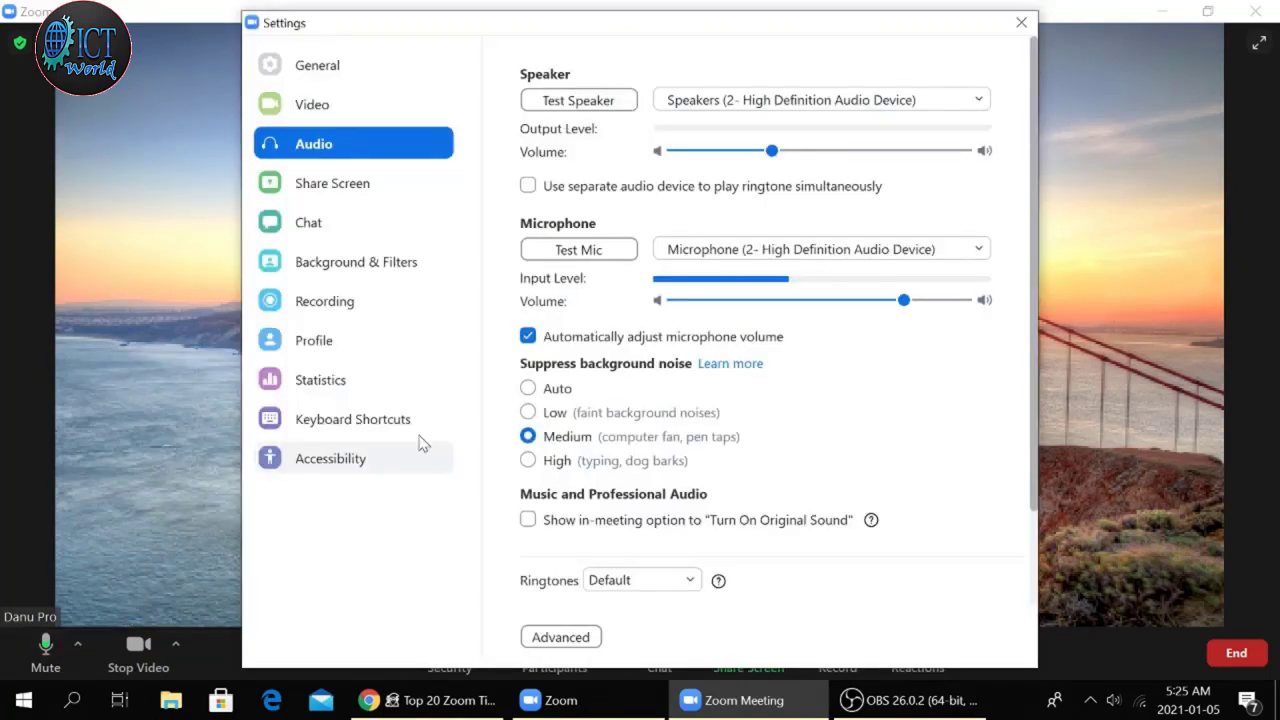
left_click(327, 432)
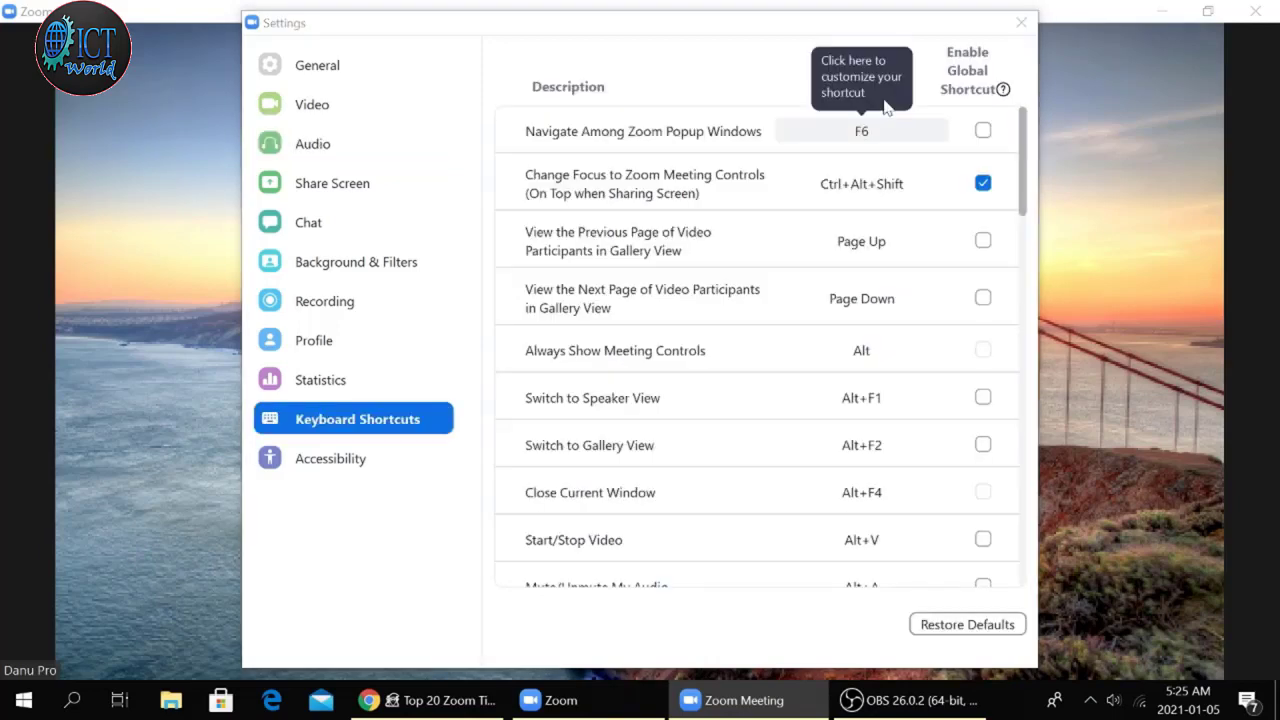
scroll(640, 262, "down", 1)
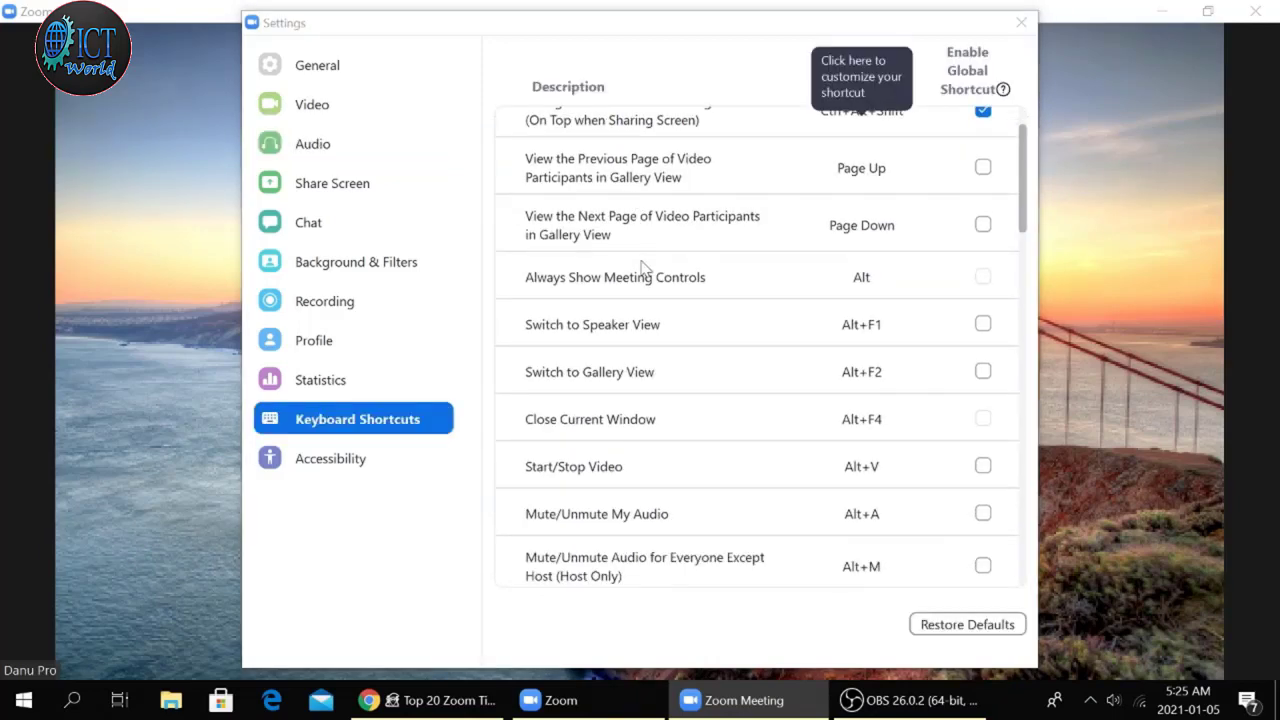
scroll(642, 268, "down", 2)
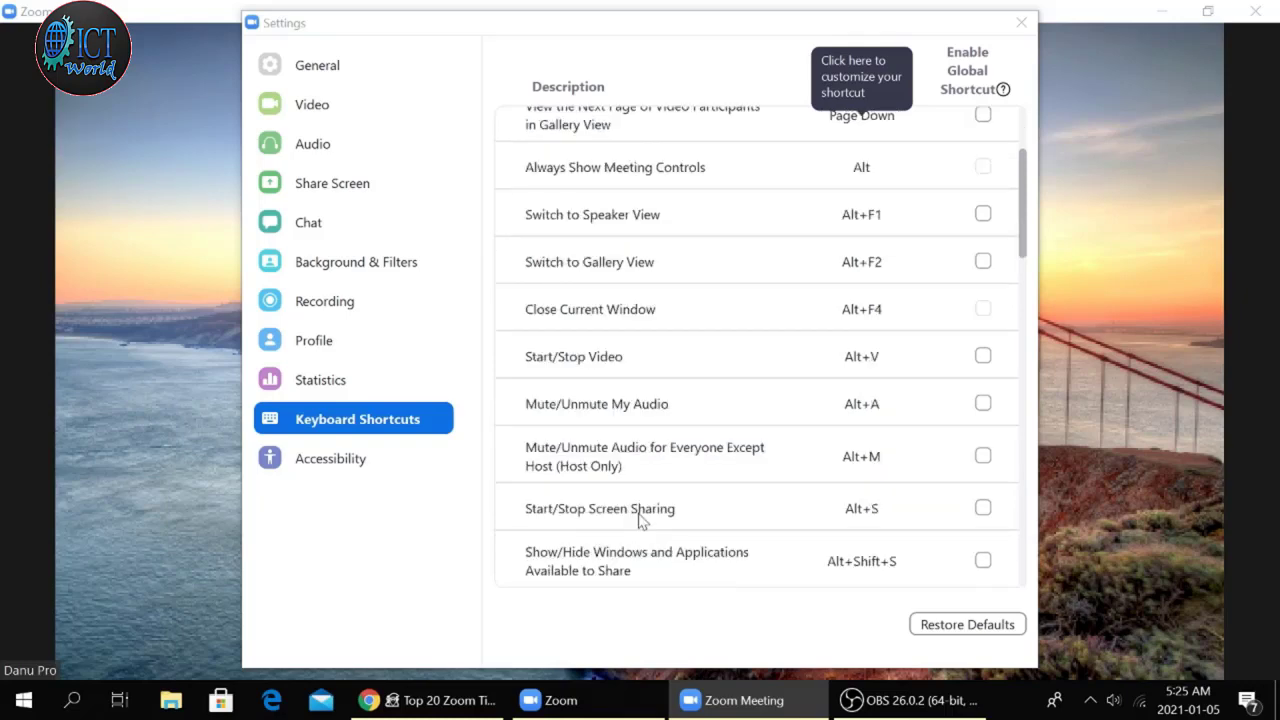
scroll(640, 520, "down", 10)
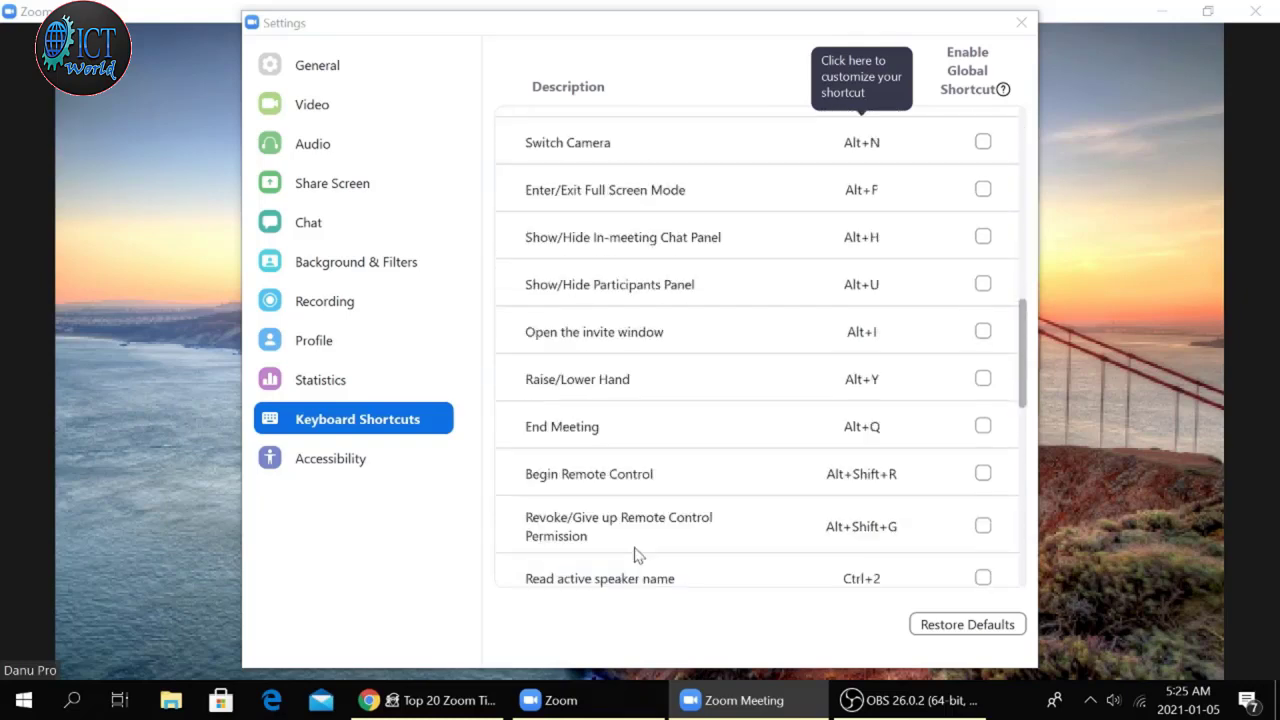
scroll(637, 555, "up", 4)
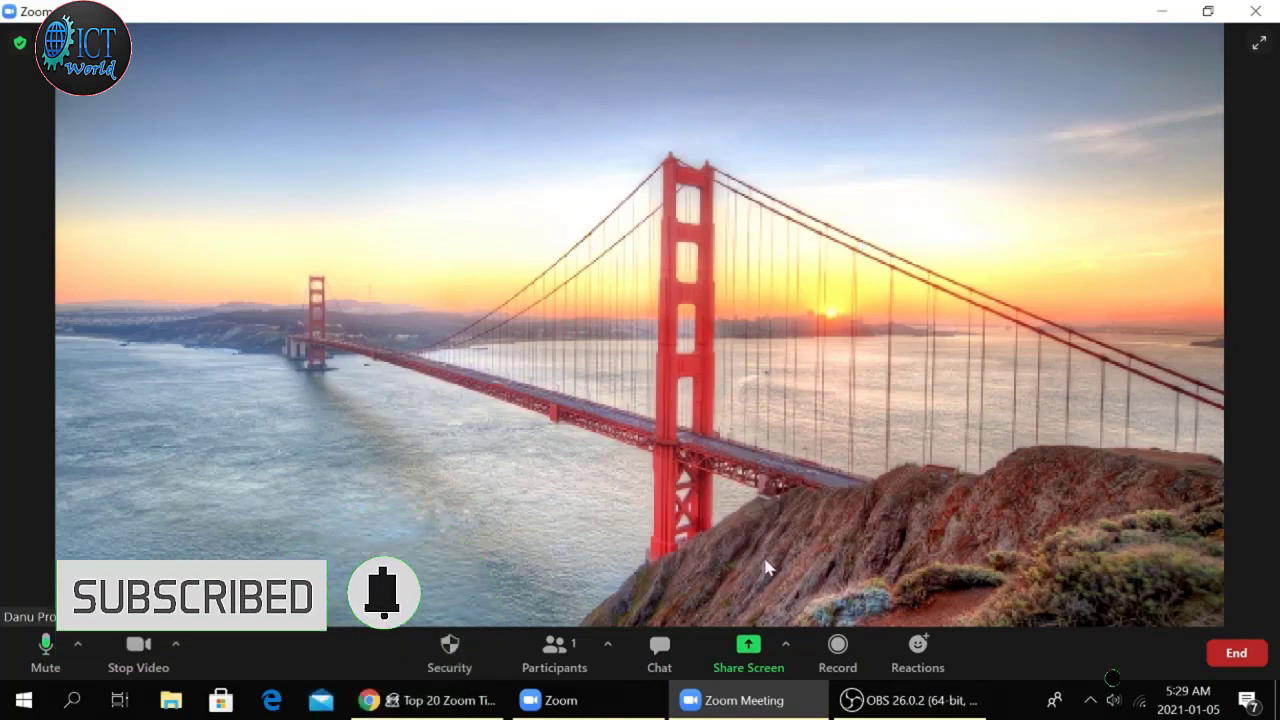
Step: Share both Chrome windows in the meeting simultaneously and reposition the floating video thumbnail over the shared content
left_click(752, 647)
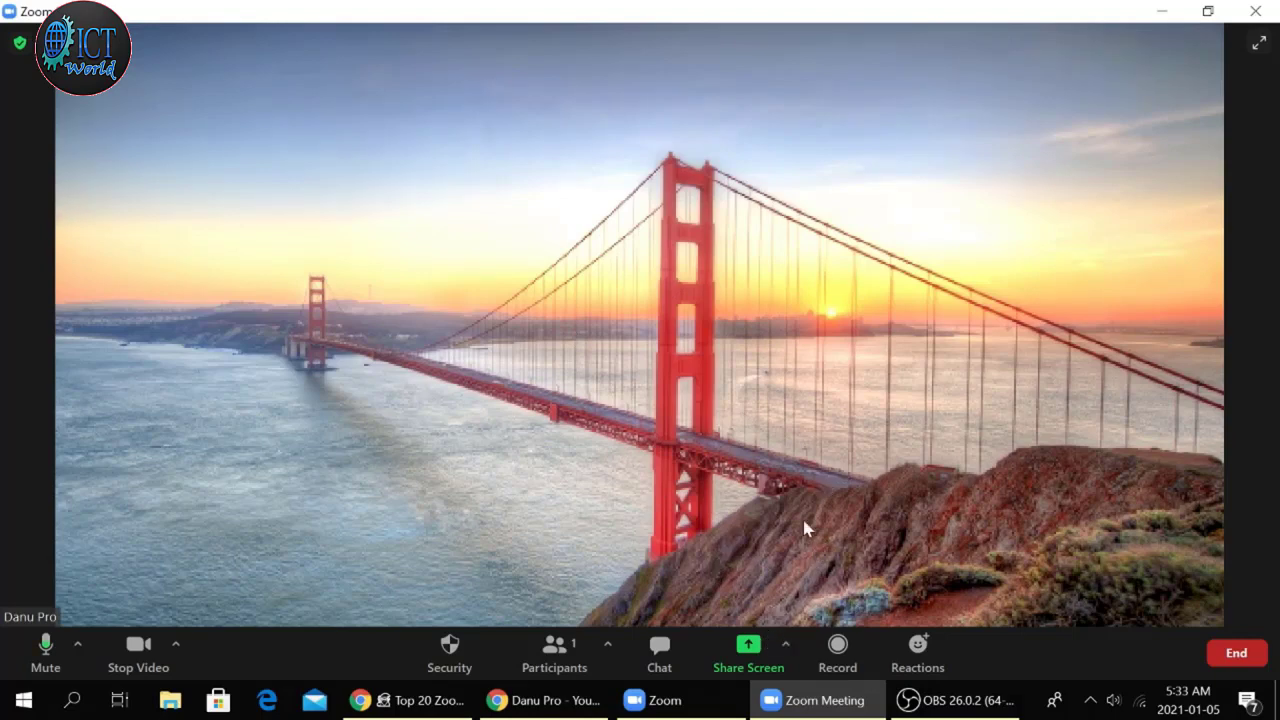
left_click(748, 650)
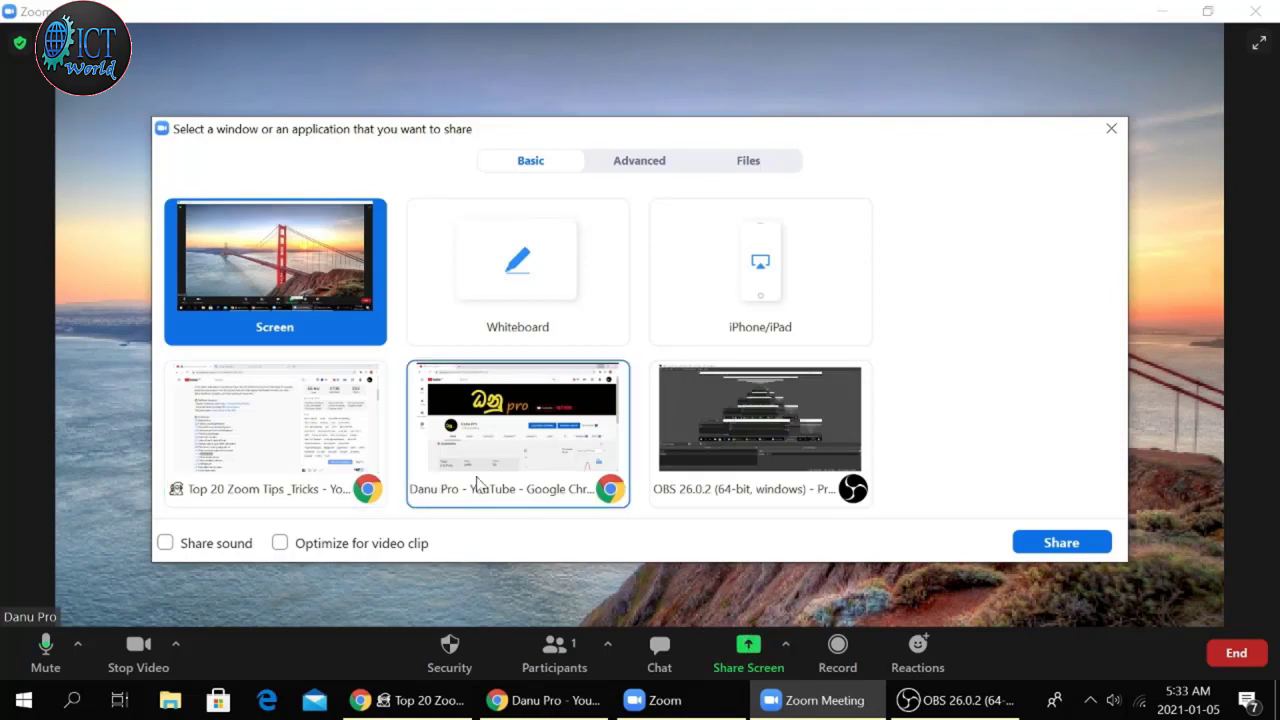
left_click(298, 438)
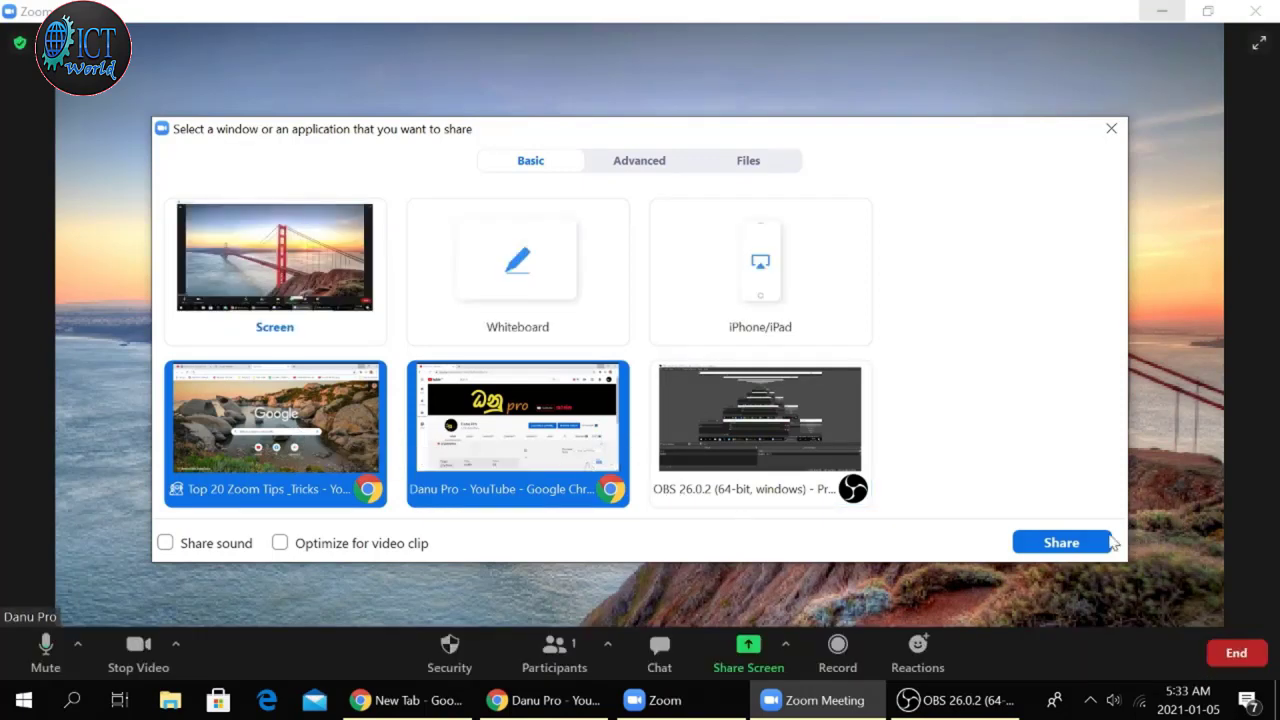
left_click(1058, 542)
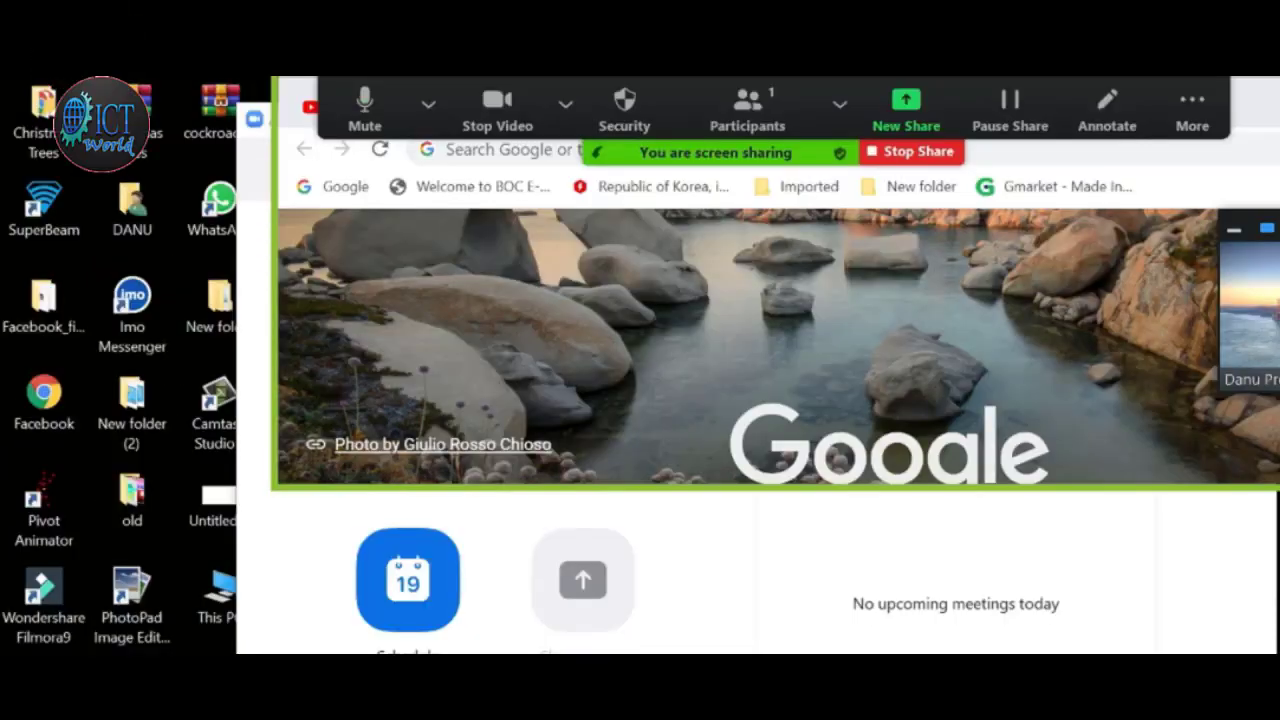
left_click_drag(1250, 300, 1111, 342)
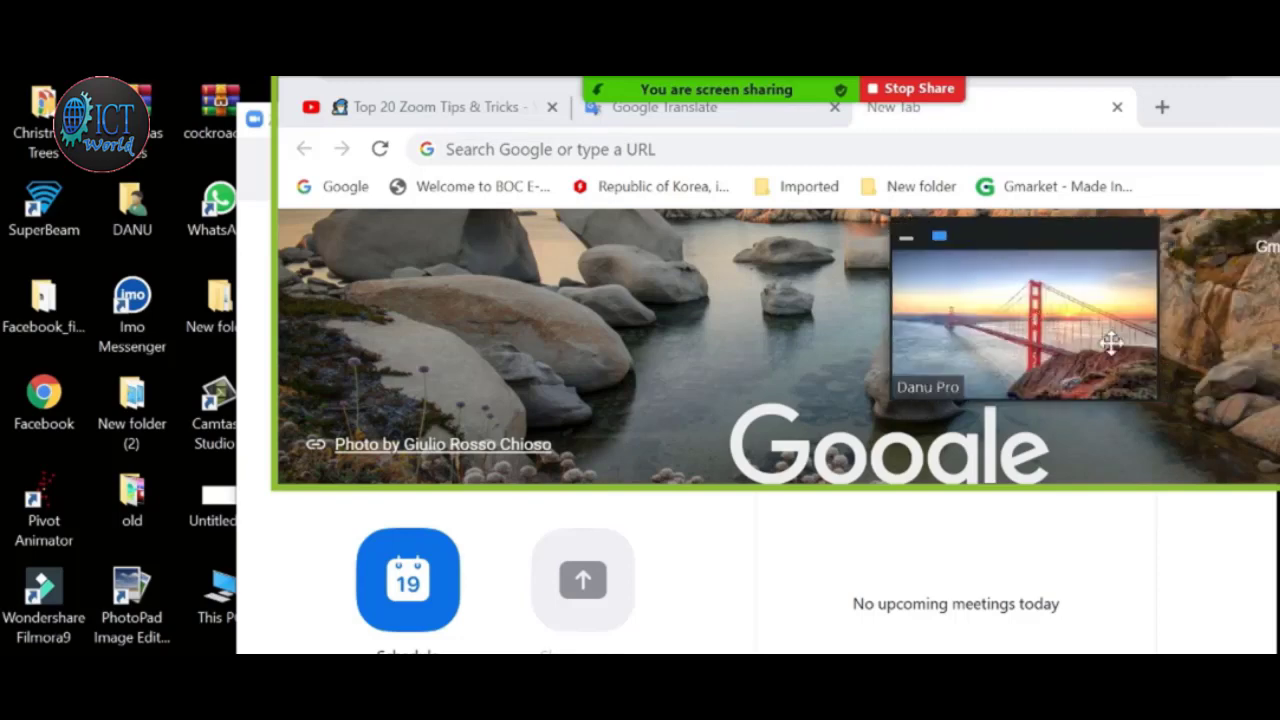
left_click_drag(1080, 266, 1127, 438)
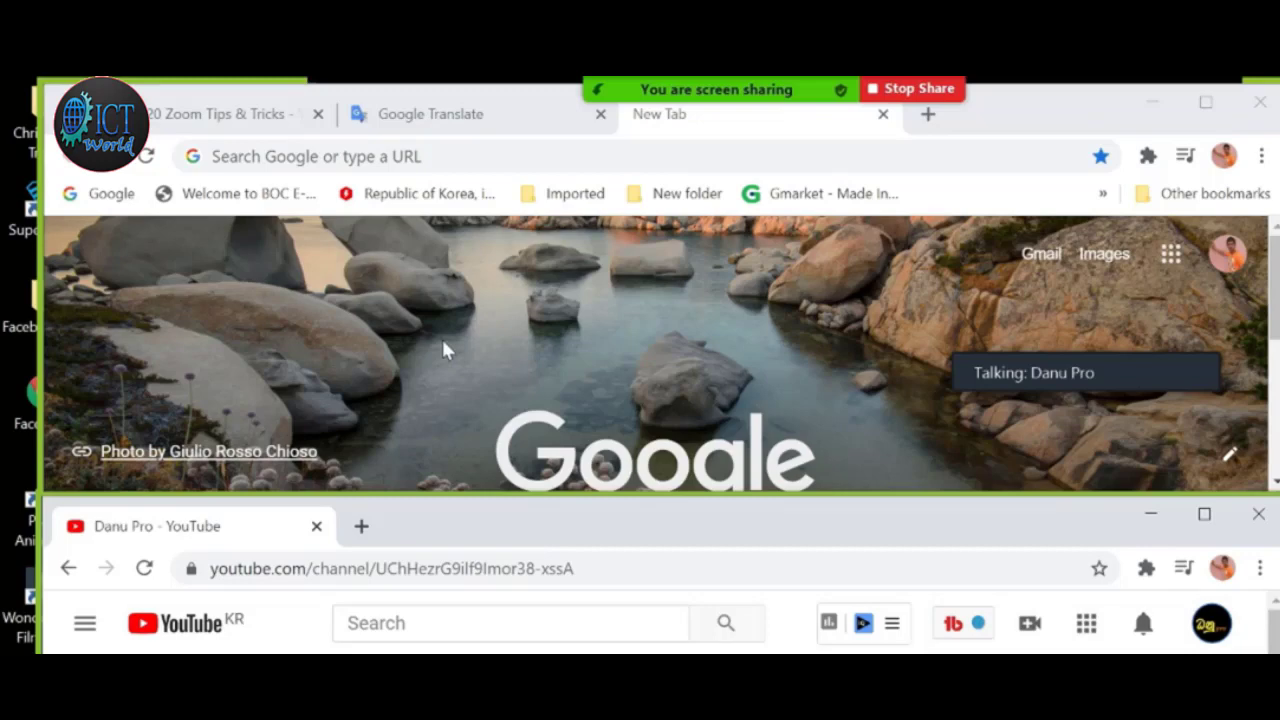
Step: Look through the Google new tab page in the shared Chrome window
scroll(445, 350, "down", 3)
scroll(455, 368, "up", 2)
scroll(457, 374, "down", 2)
scroll(457, 380, "up", 3)
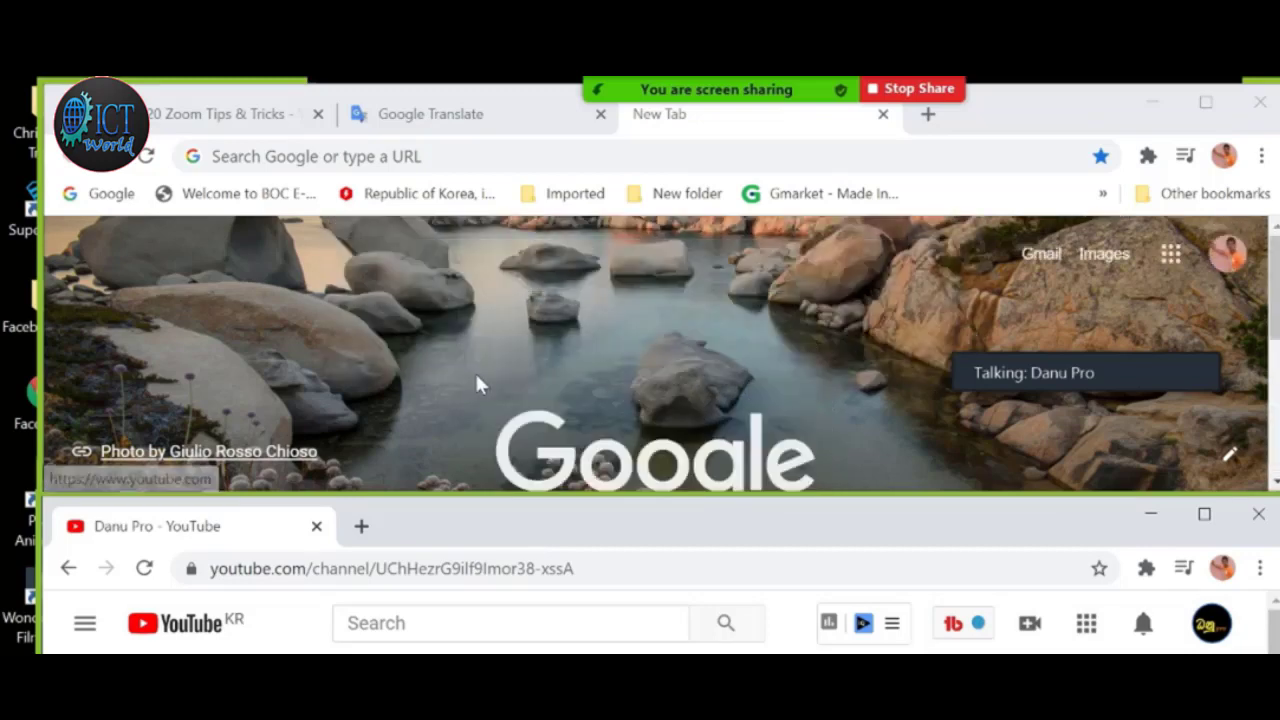
scroll(468, 380, "down", 3)
scroll(480, 385, "up", 5)
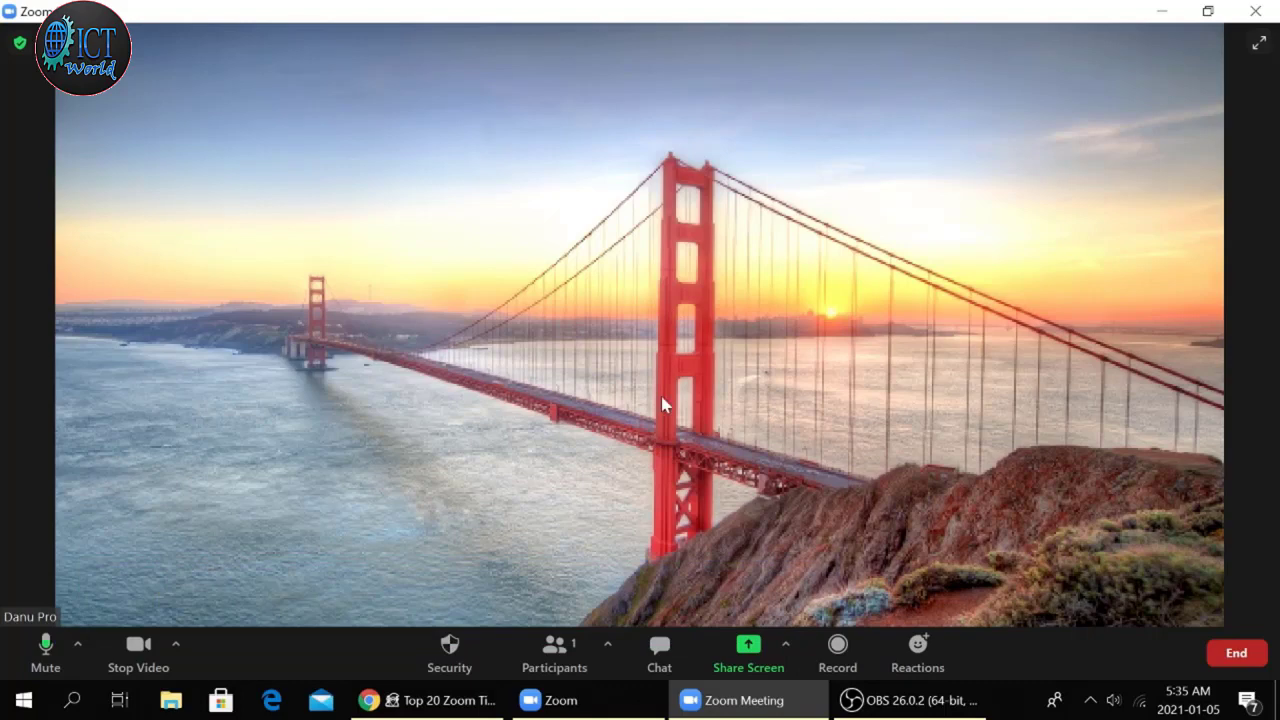
Step: Share a Whiteboard in the meeting
left_click(760, 665)
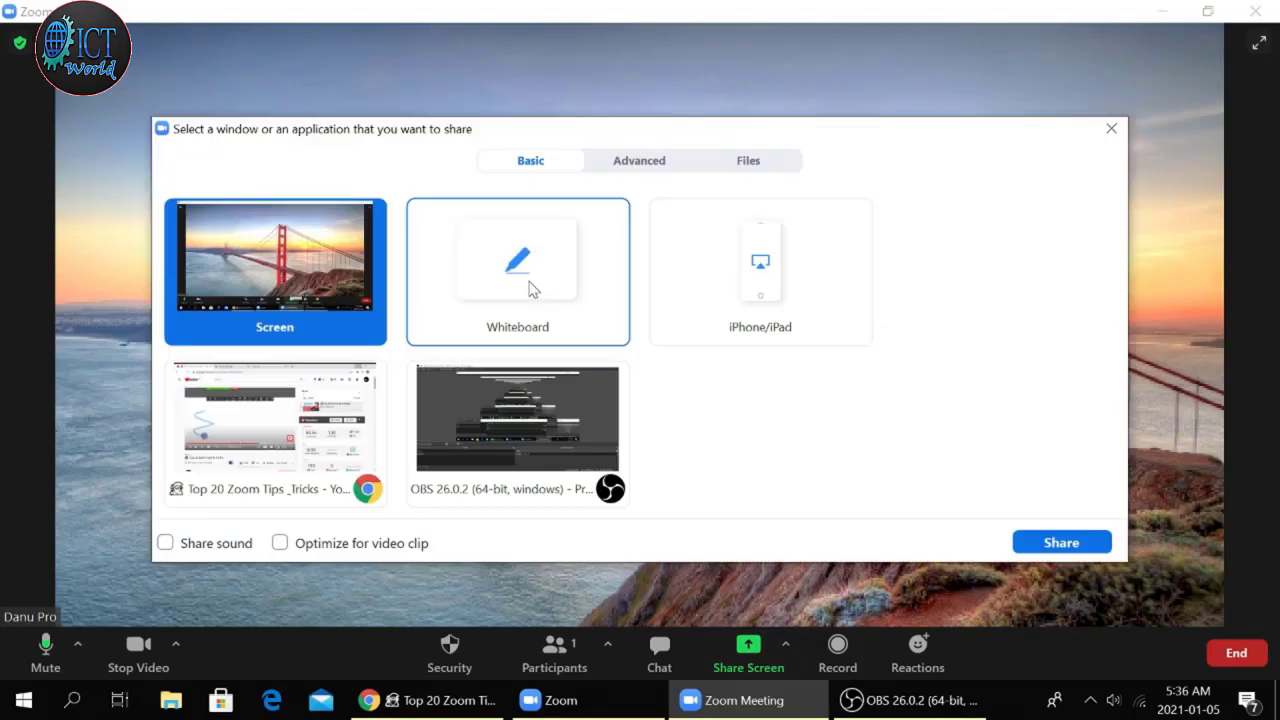
left_click(529, 280)
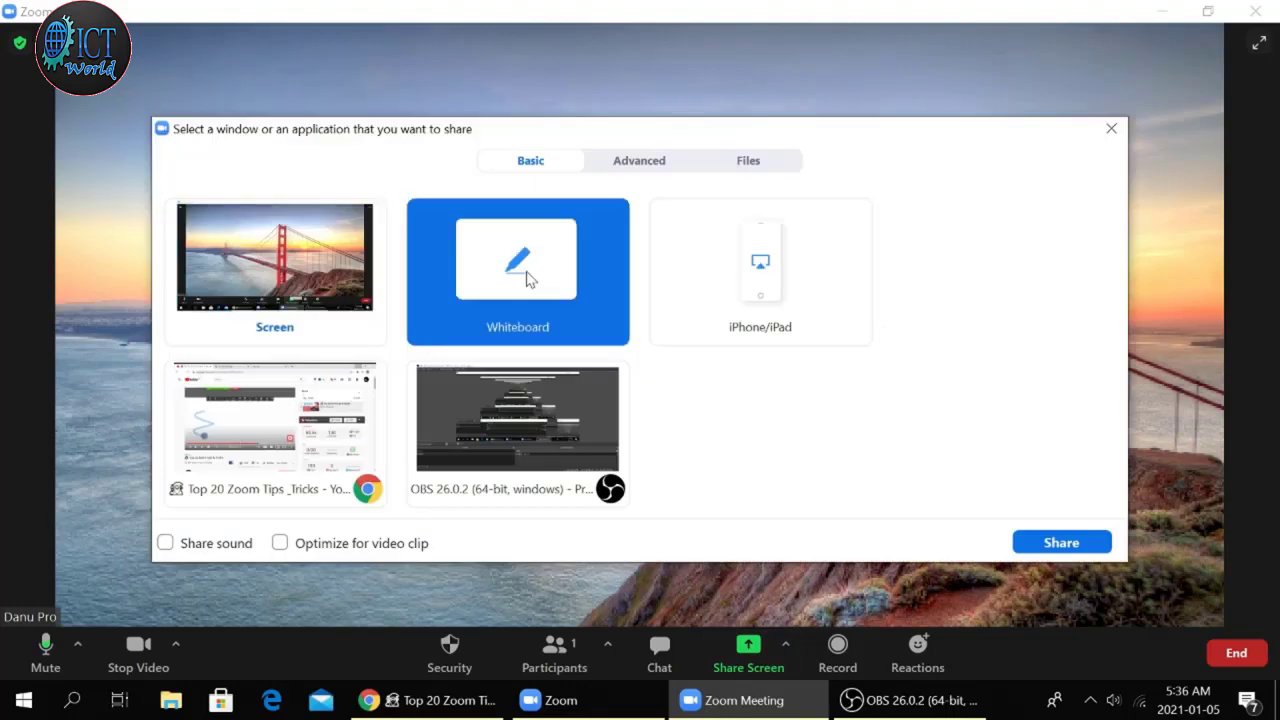
double_click(529, 280)
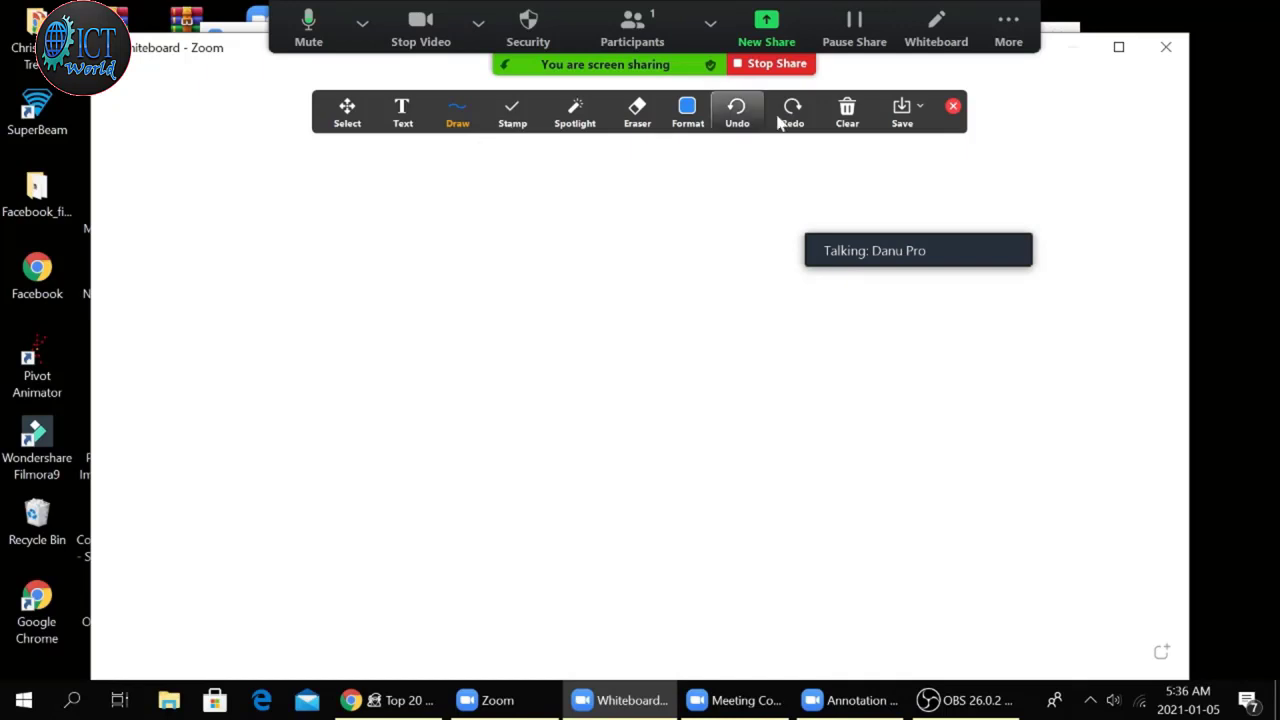
Step: Set the drawing colour to purple, sketch a freehand zigzag line across the whiteboard and show the Draw shape options
left_click(687, 112)
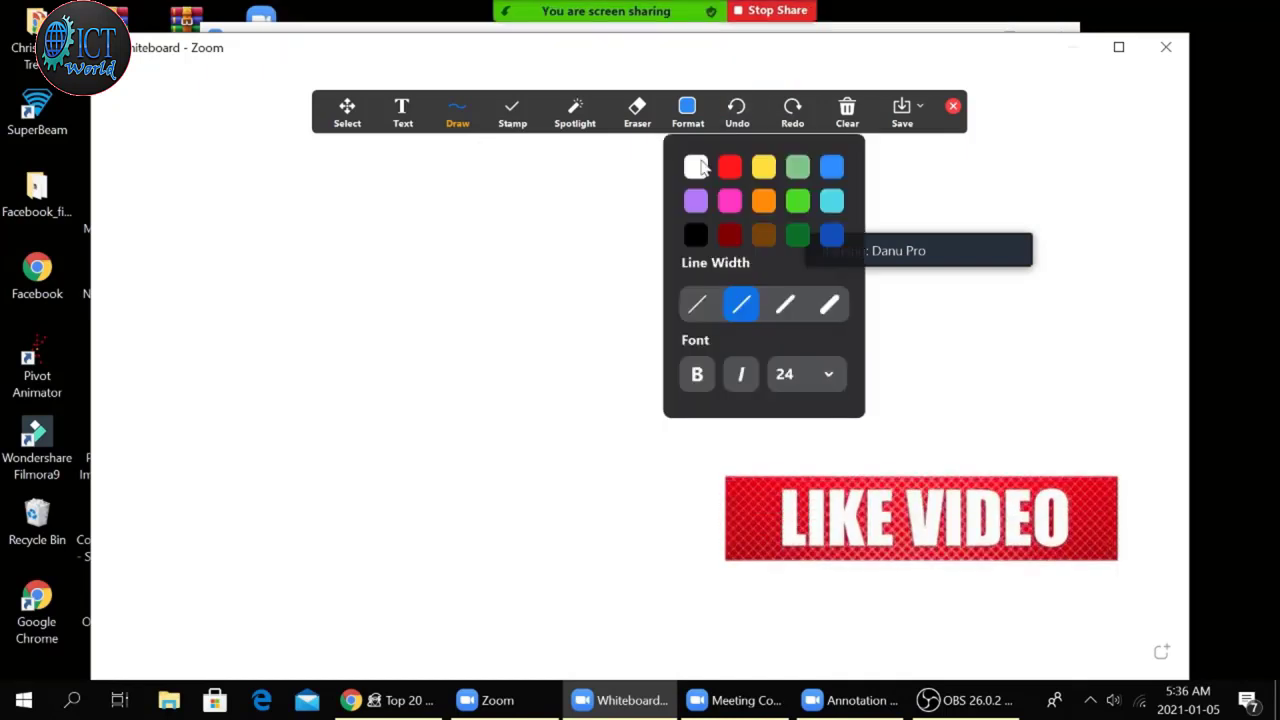
left_click(695, 201)
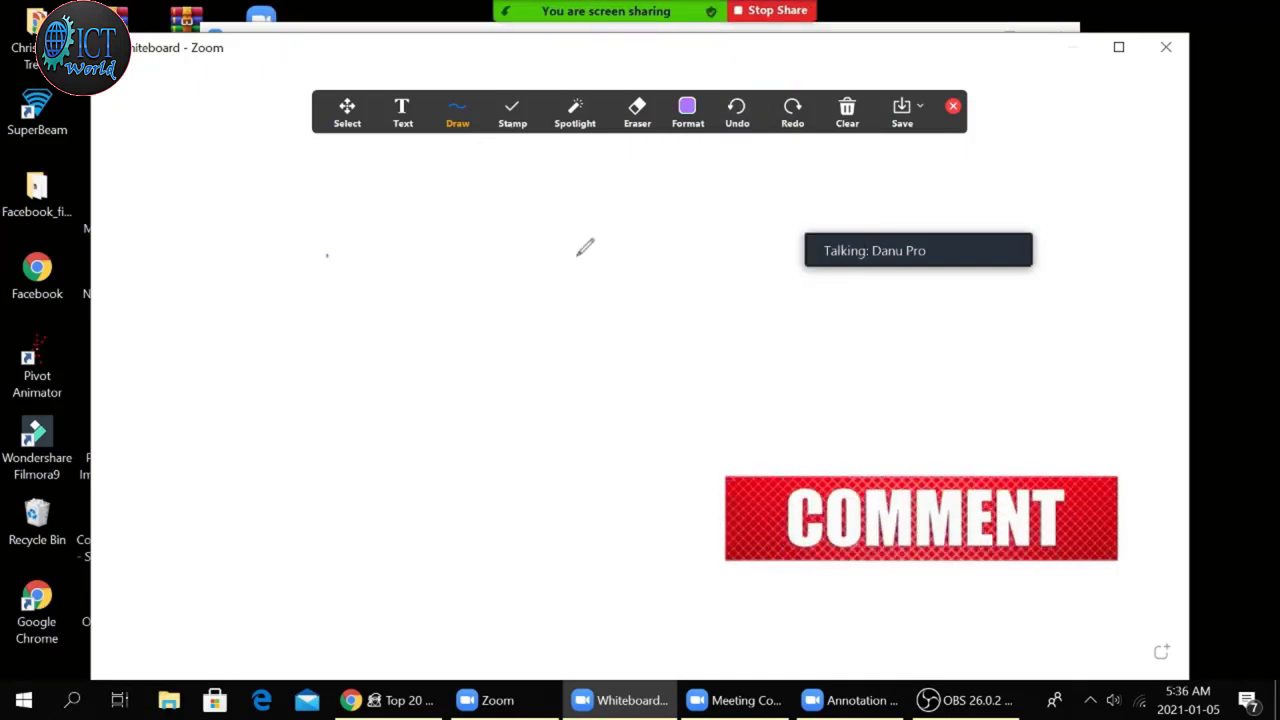
left_click_drag(326, 255, 591, 448)
left_click(470, 122)
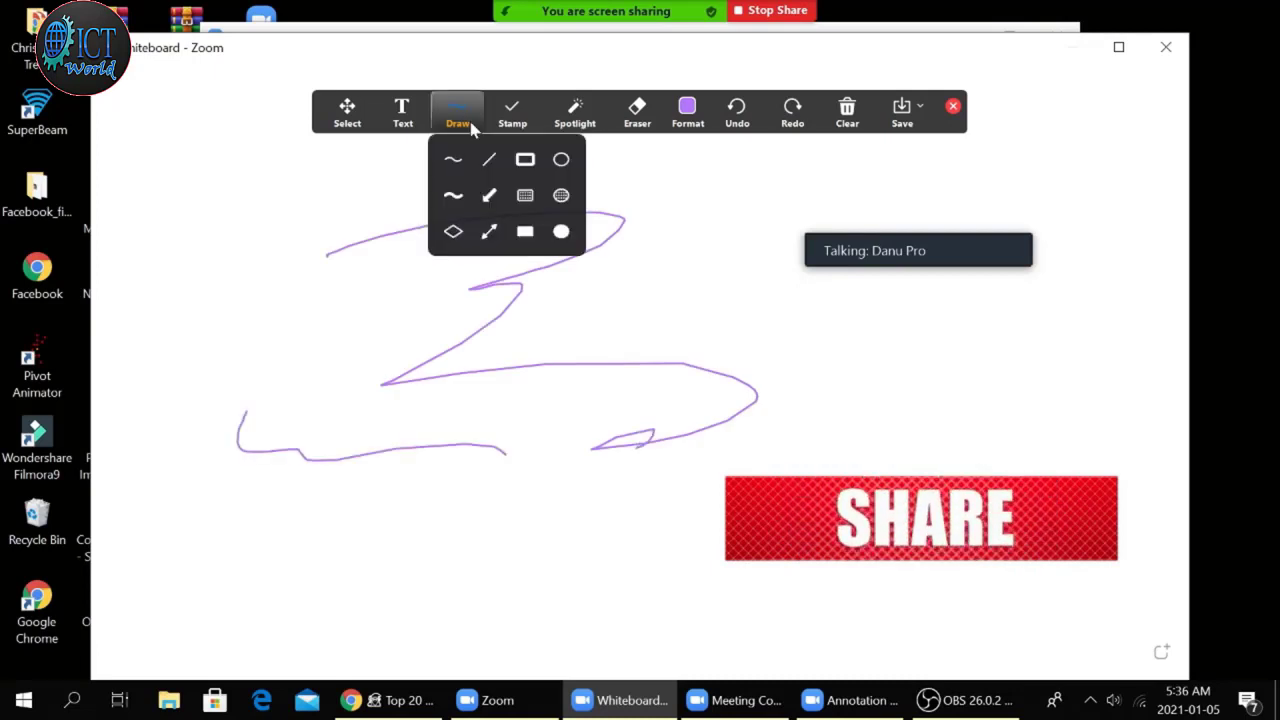
Step: Start a text box at the upper end of the purple line and set the text annotation colour to red
left_click(402, 112)
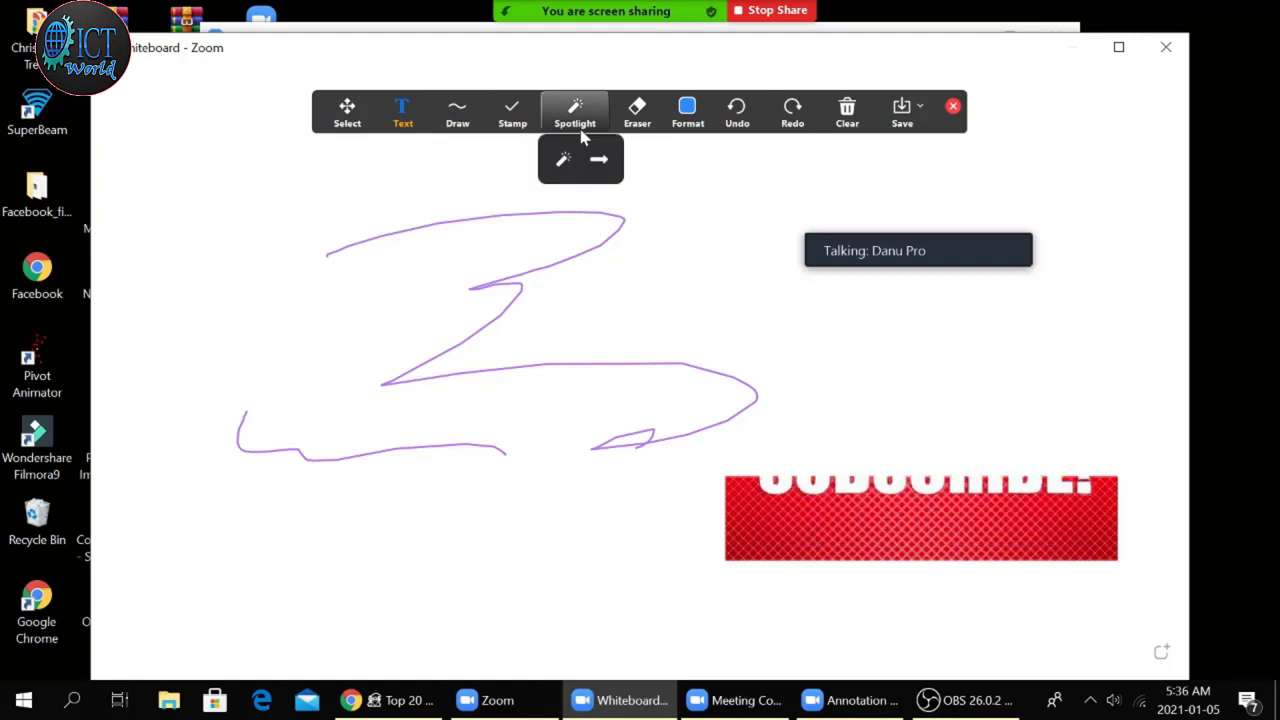
left_click(610, 199)
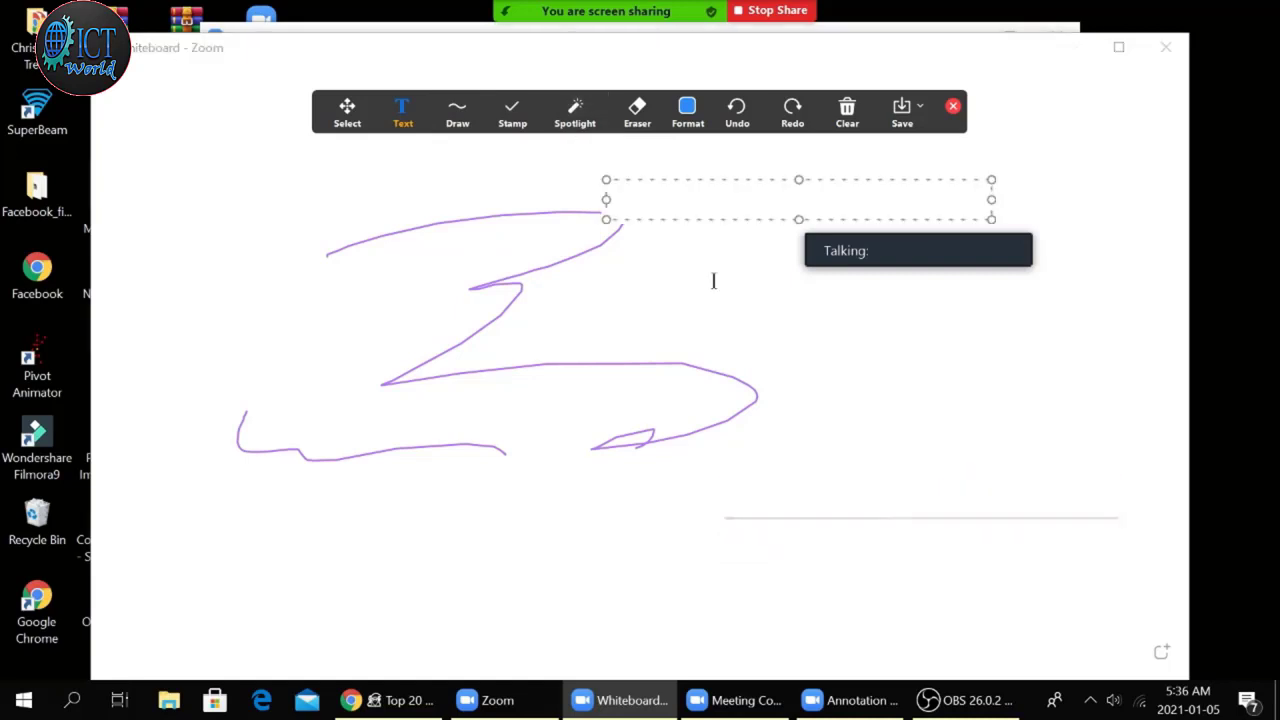
left_click(688, 118)
left_click(731, 168)
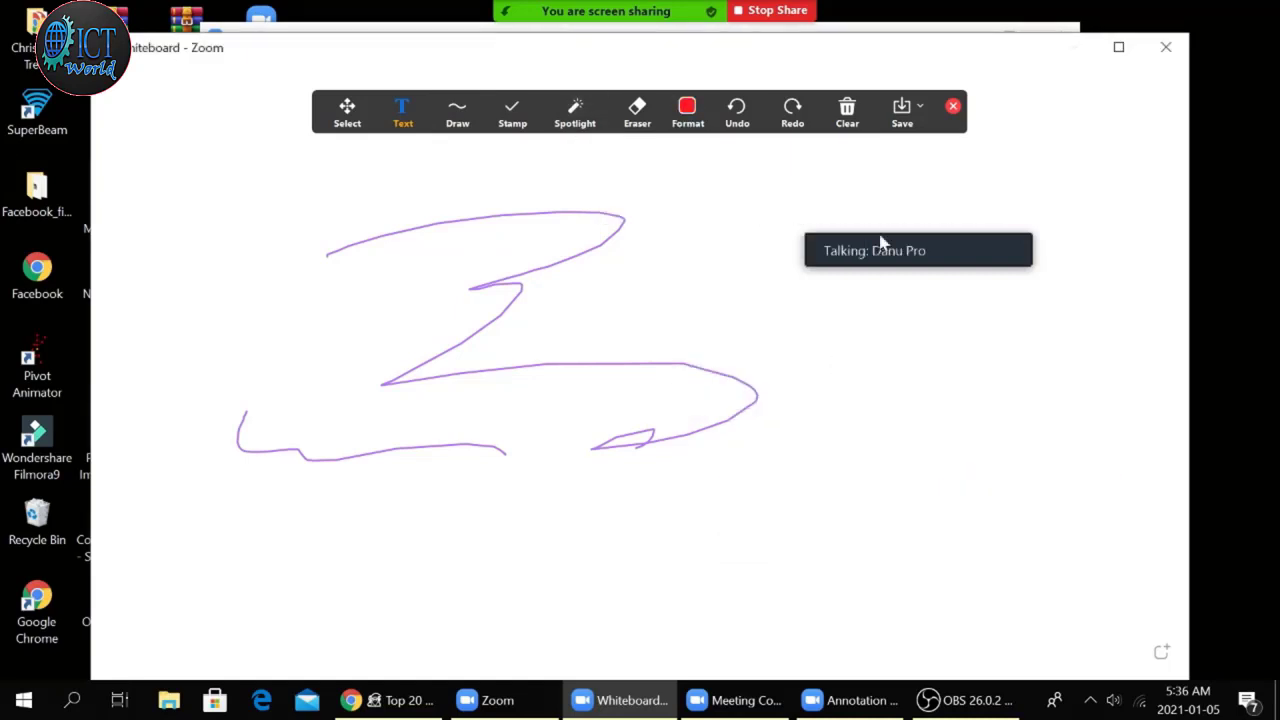
left_click(687, 114)
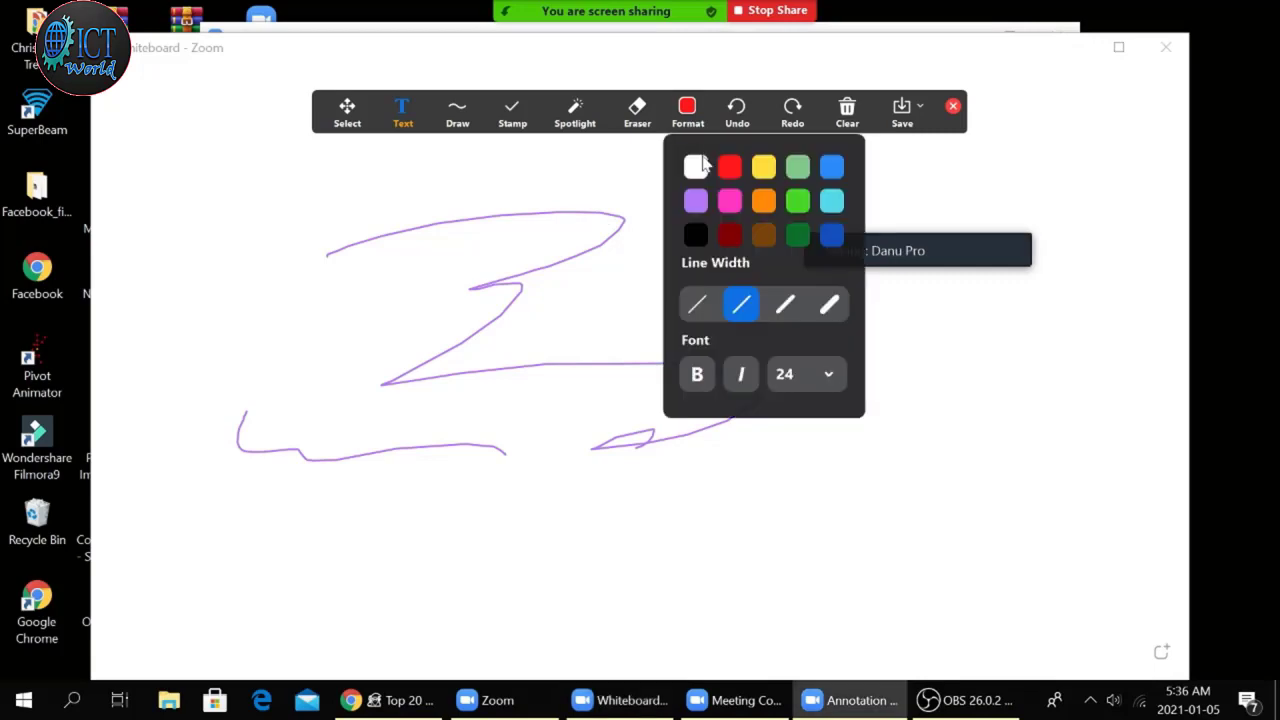
left_click(797, 429)
left_click(815, 418)
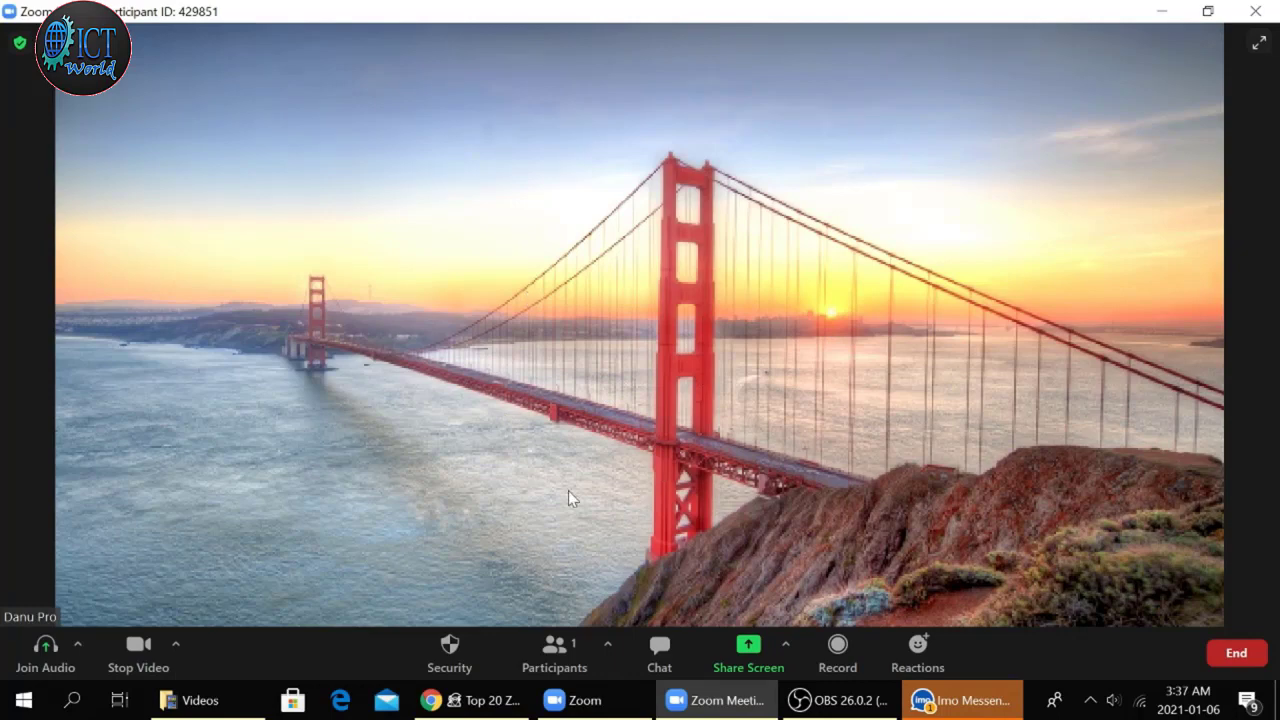
Step: Share the entire screen in the meeting and activate the annotation Spotlight pointer
left_click(748, 650)
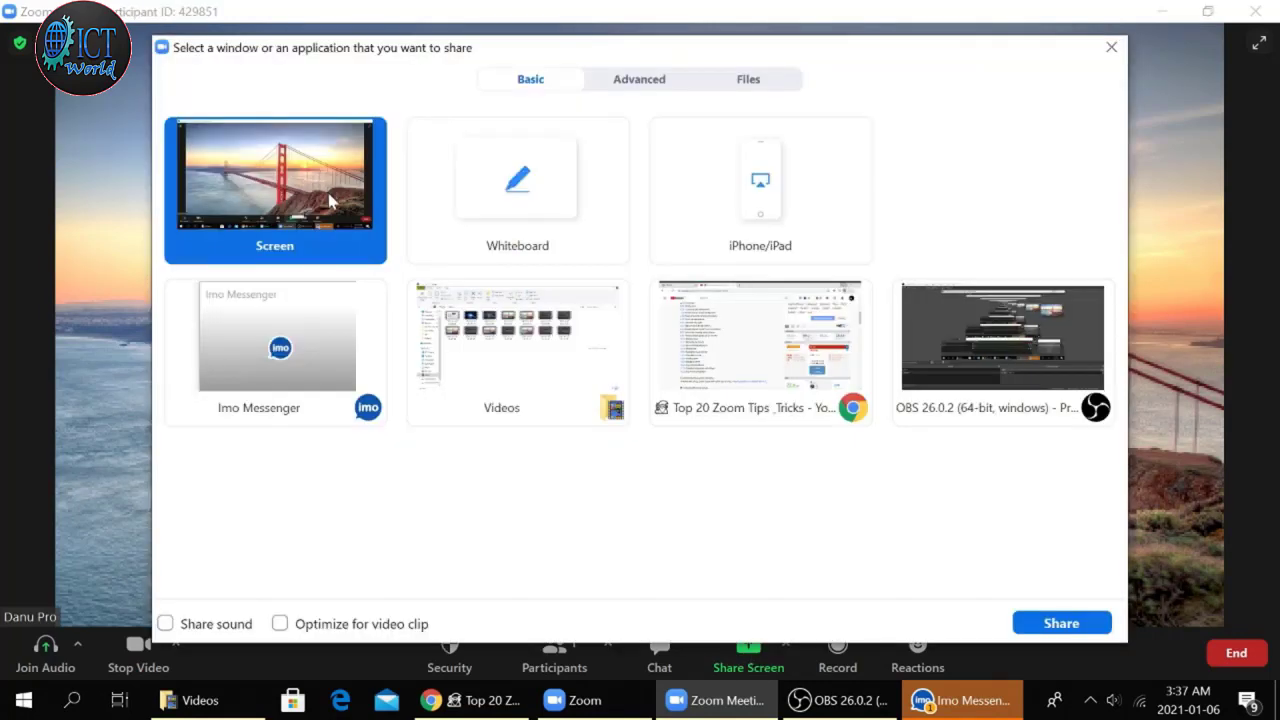
double_click(330, 200)
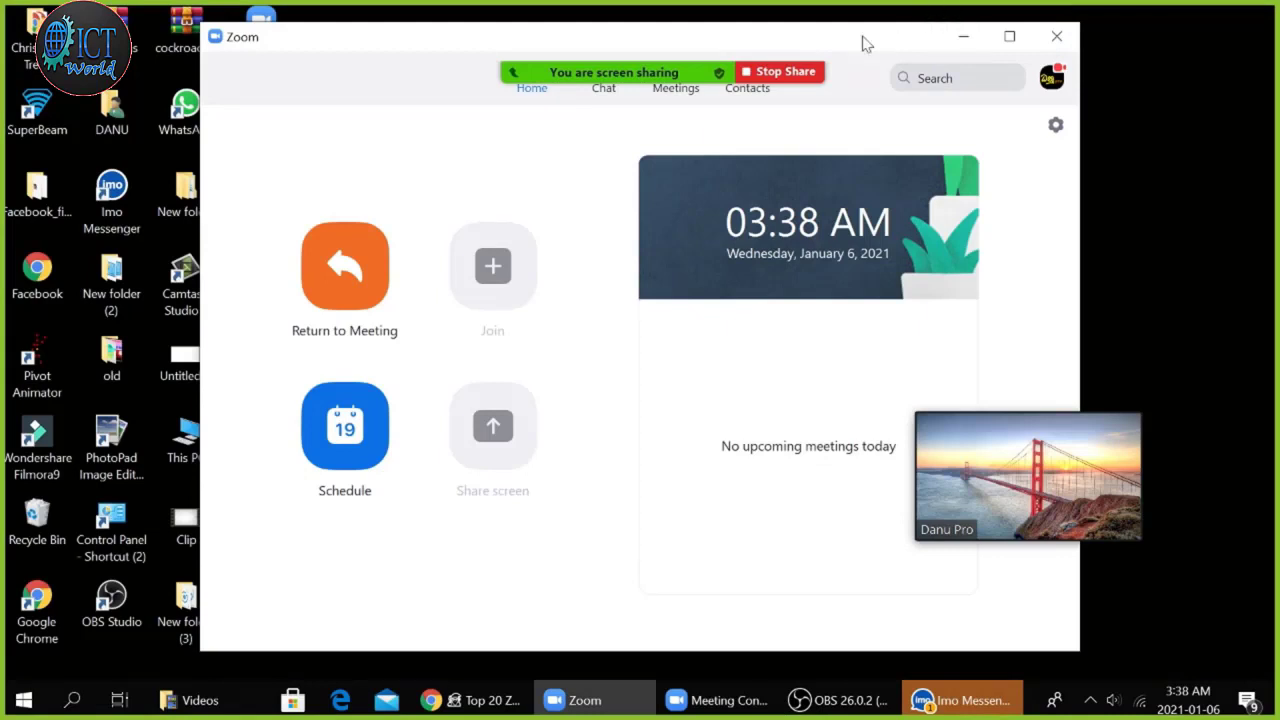
mouse_move(640, 12)
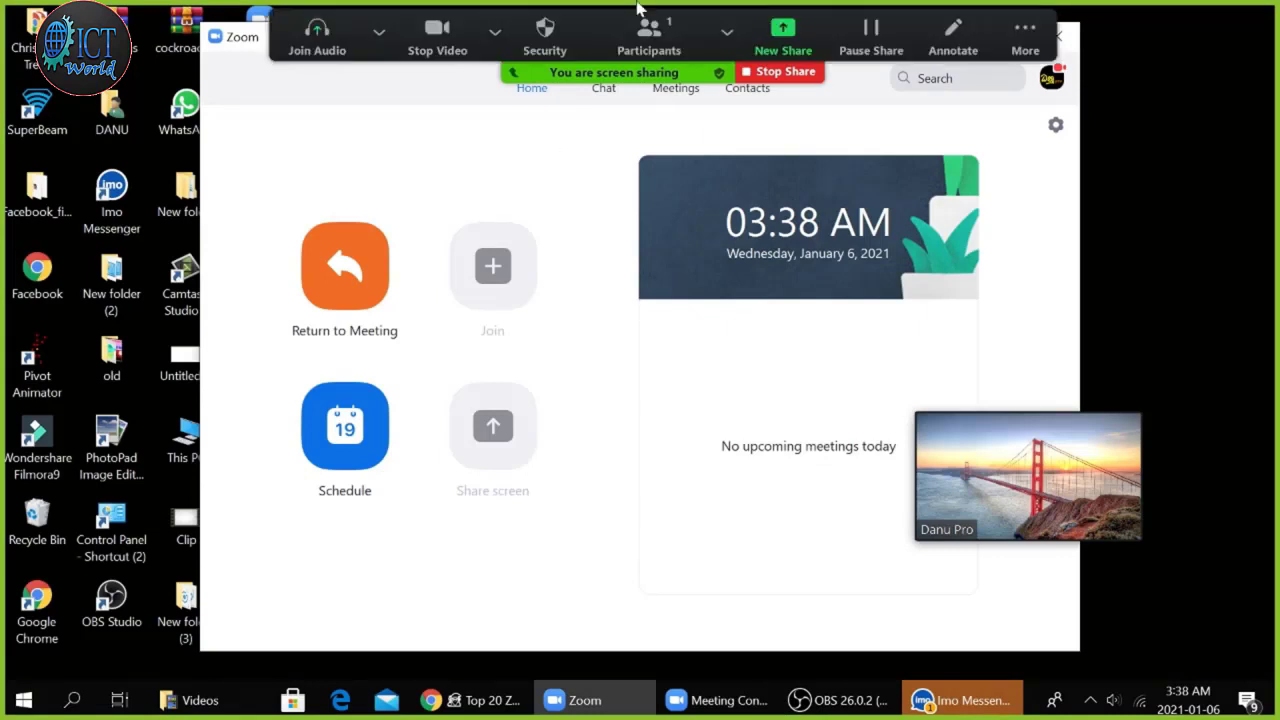
left_click(952, 40)
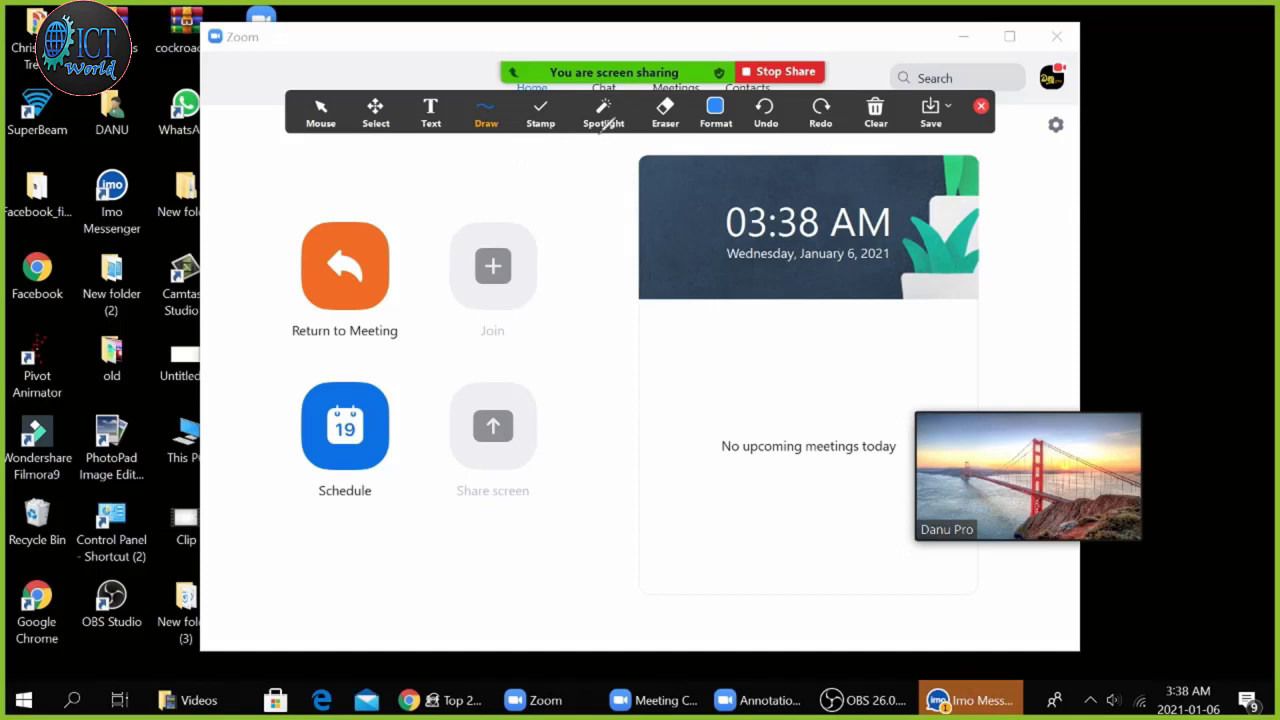
left_click(601, 127)
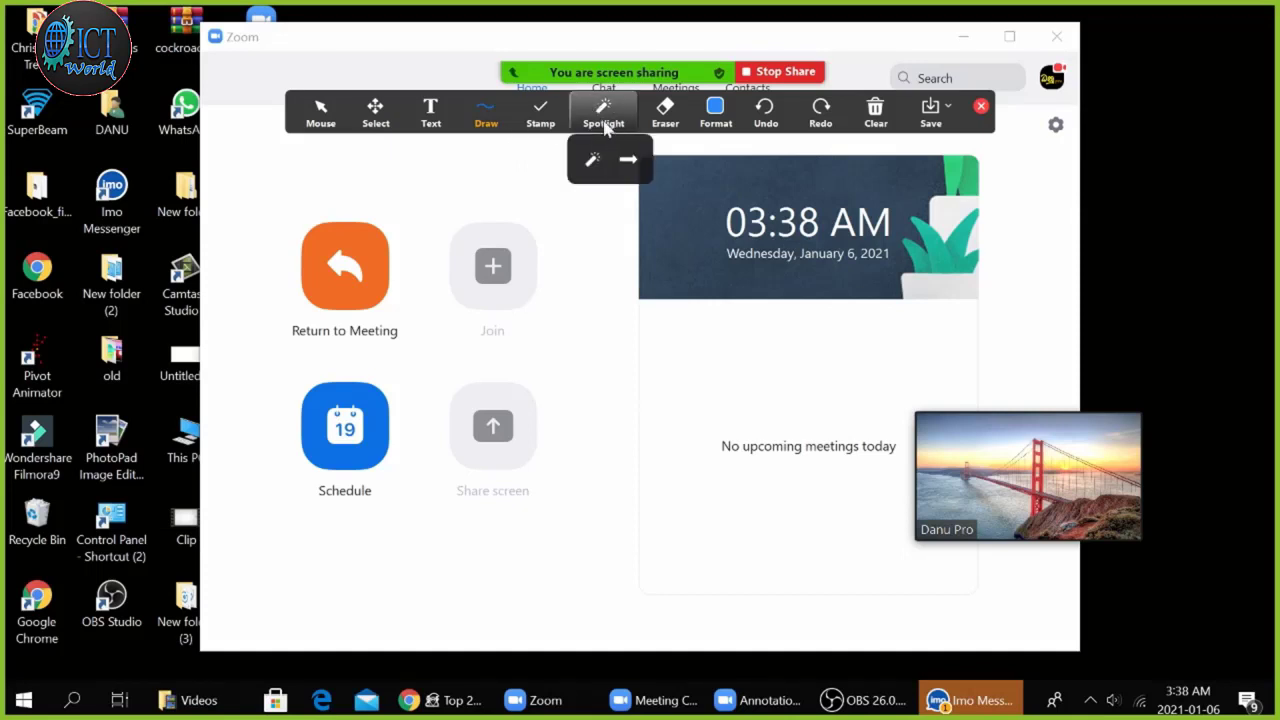
left_click(593, 159)
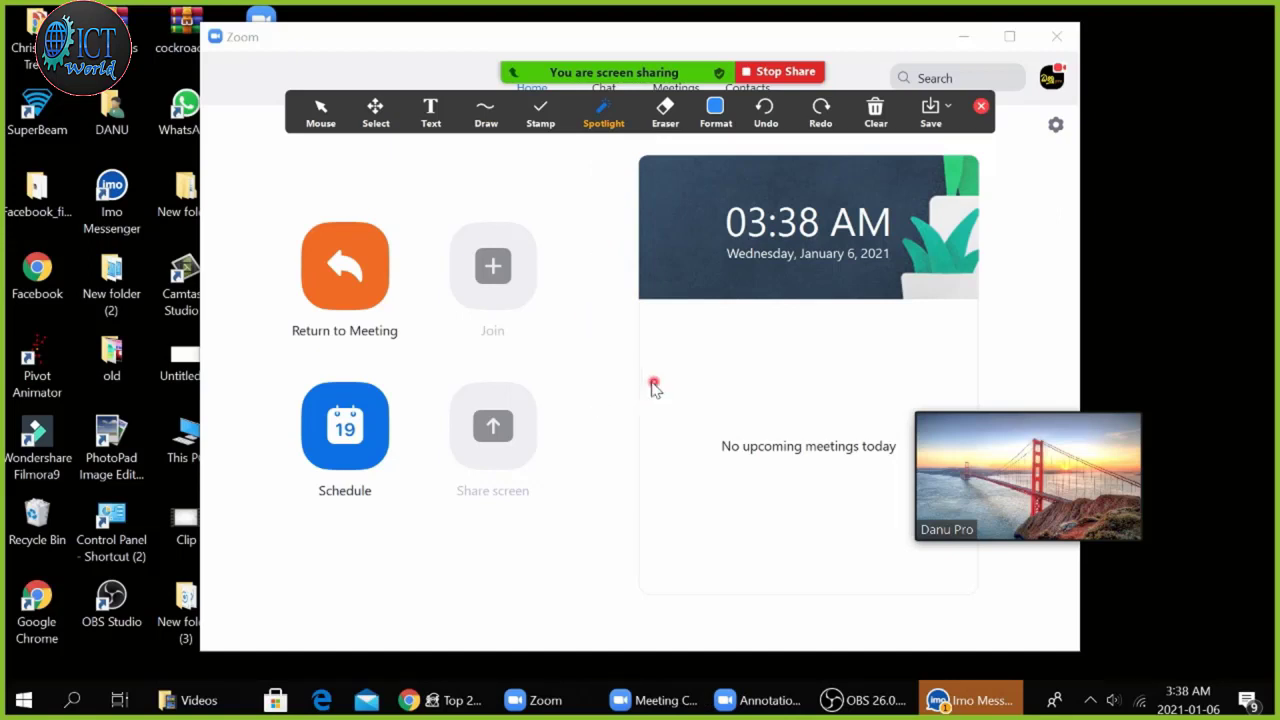
Step: Switch the Spotlight tool to Arrow and point it at the meetings area, the Return to Meeting icon and the Schedule icon
left_click(607, 121)
left_click(630, 160)
left_click(645, 312)
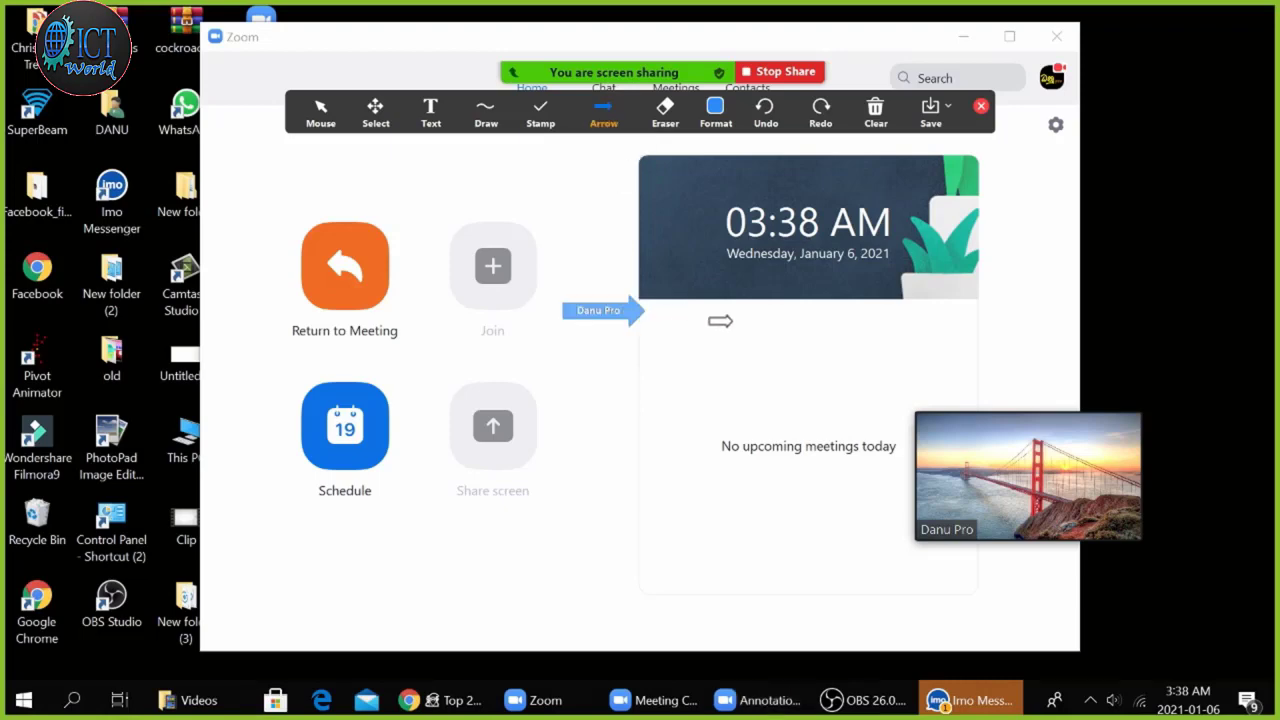
left_click(733, 321)
left_click(260, 281)
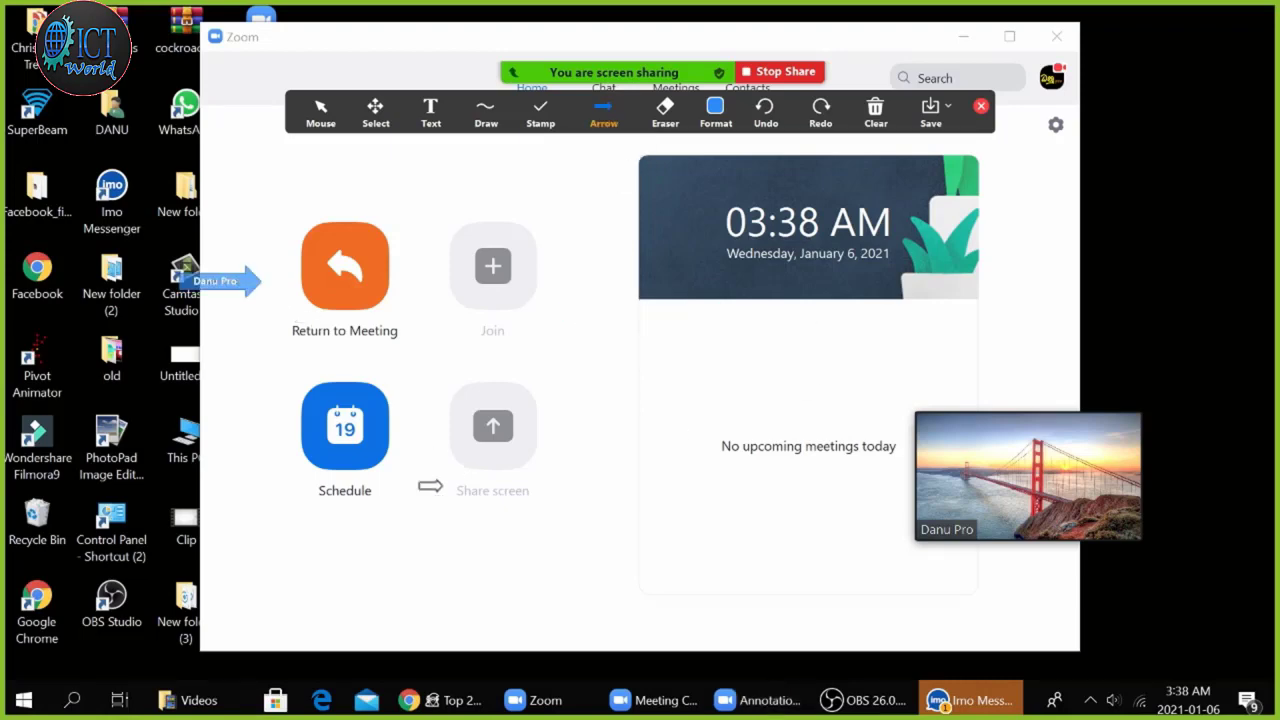
left_click(291, 440)
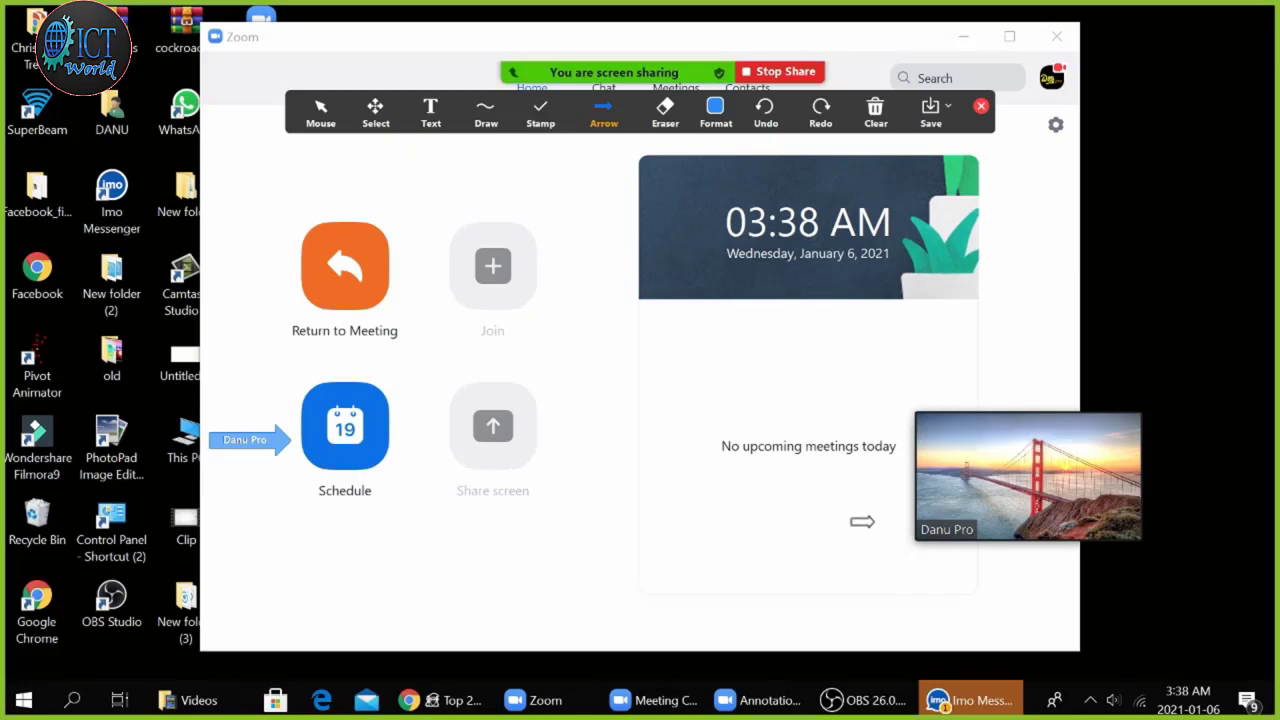
Step: Point the annotation arrow at the floating video thumbnail on the shared screen
left_click(890, 537)
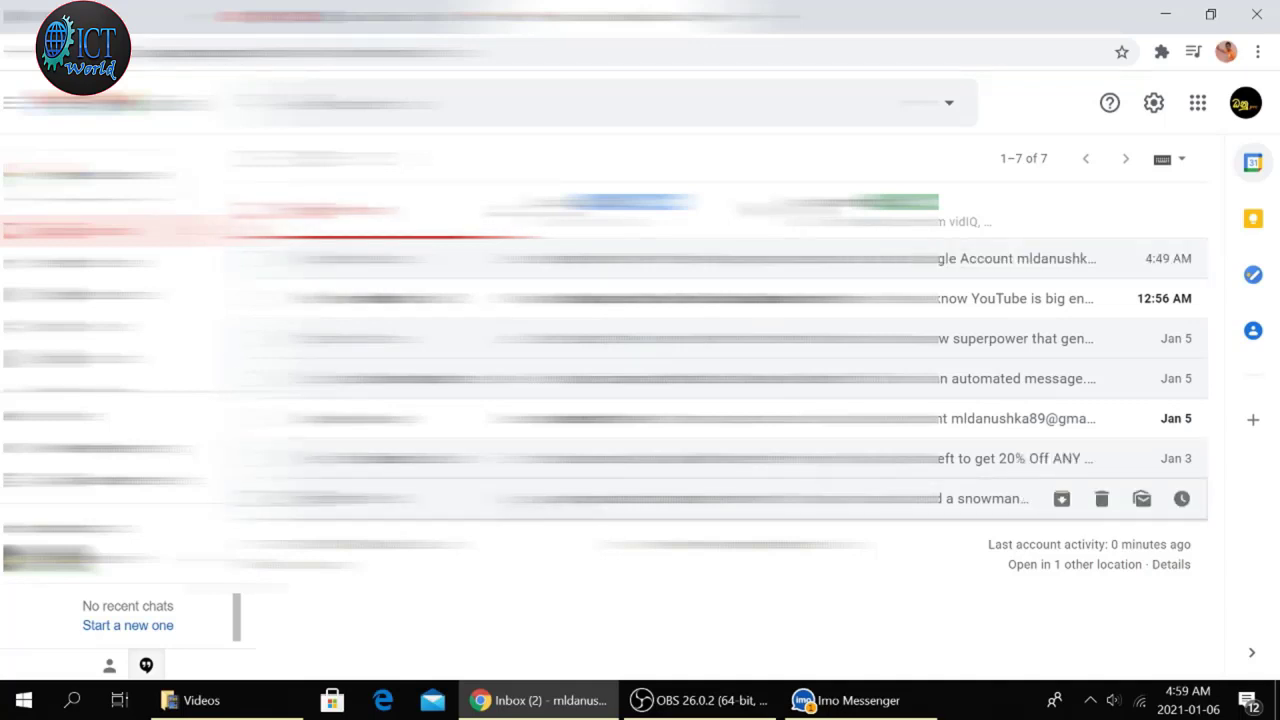
Step: Switch to Gmail, open the "Do you want to build a snowman?" email and install the Zoom for Gmail add-on
left_click(800, 498)
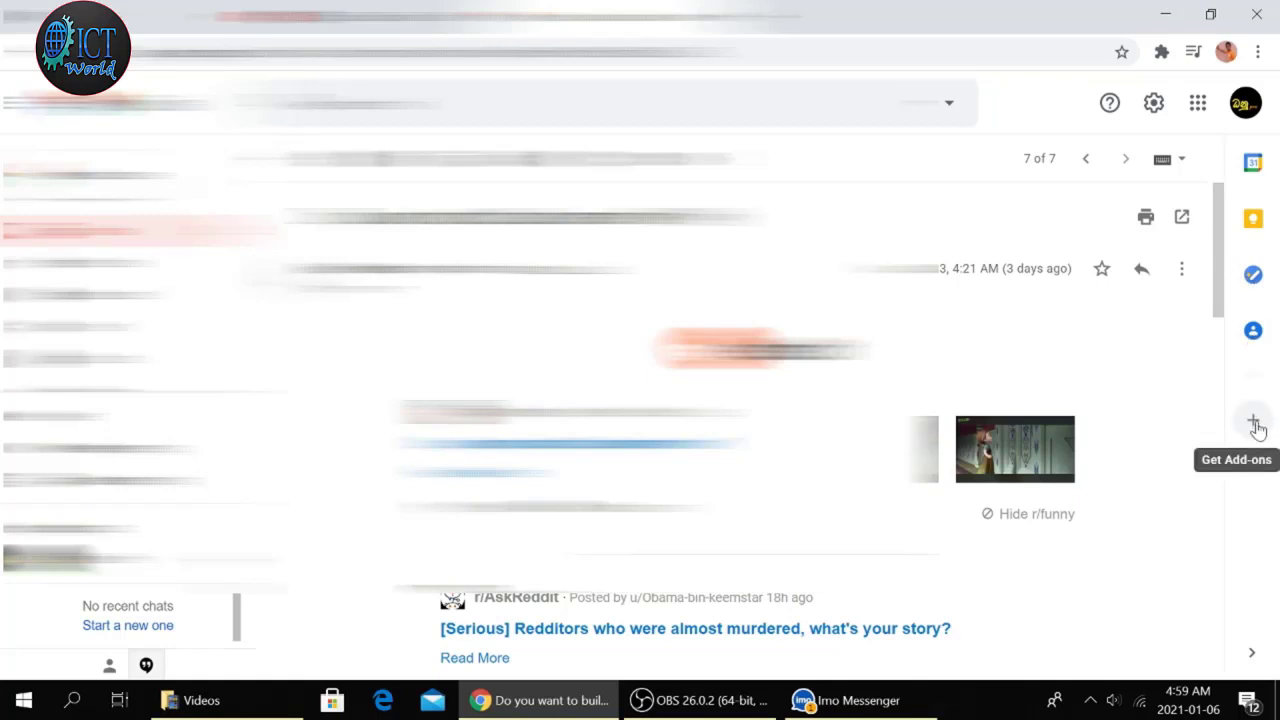
left_click(1253, 422)
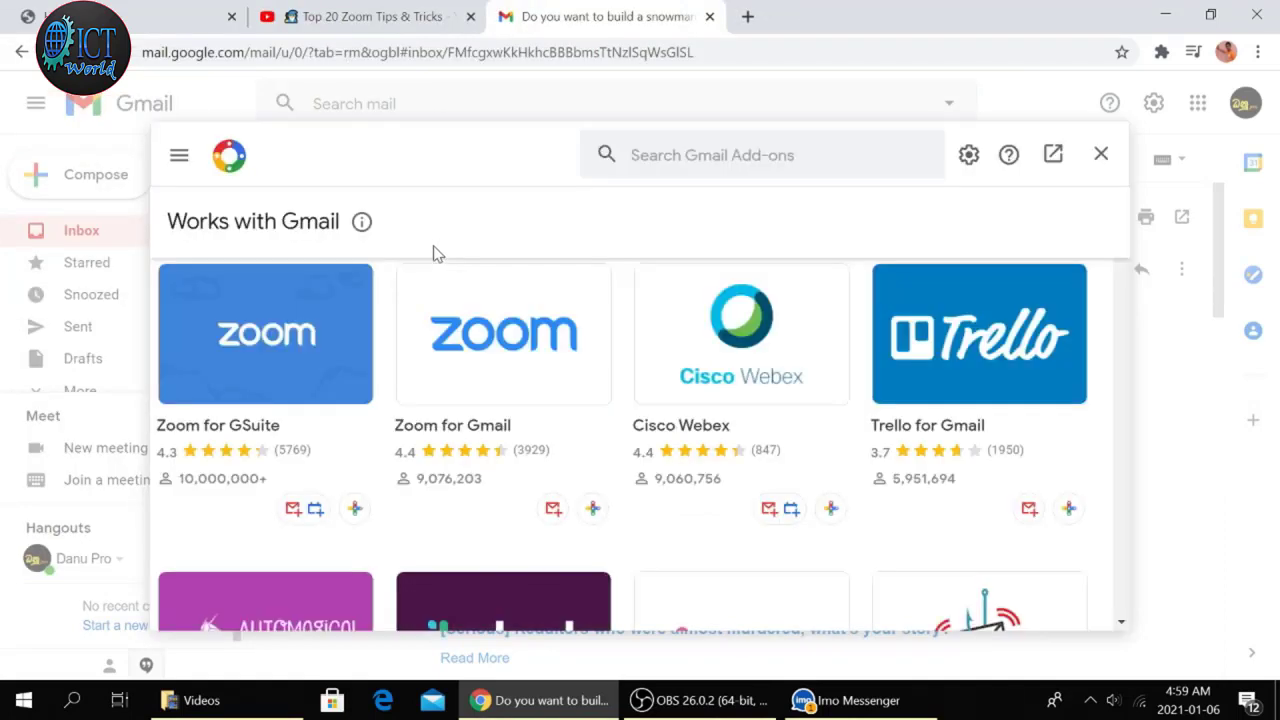
left_click(491, 344)
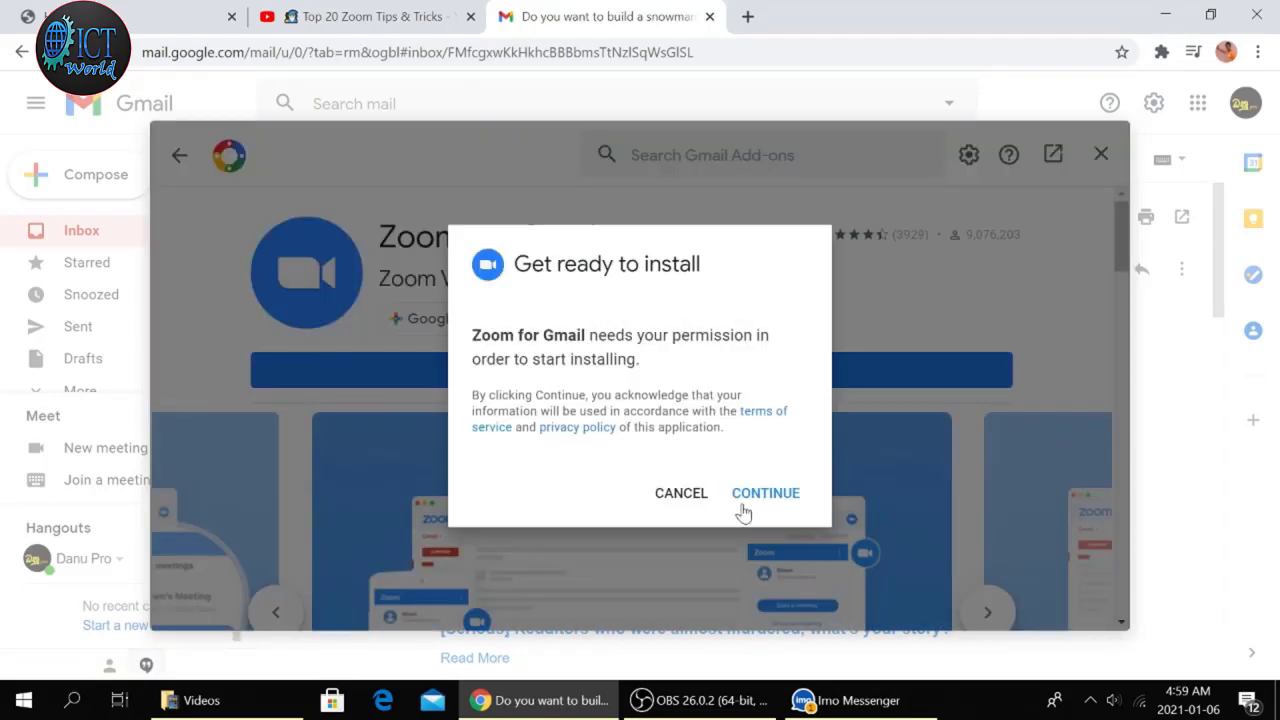
left_click(745, 505)
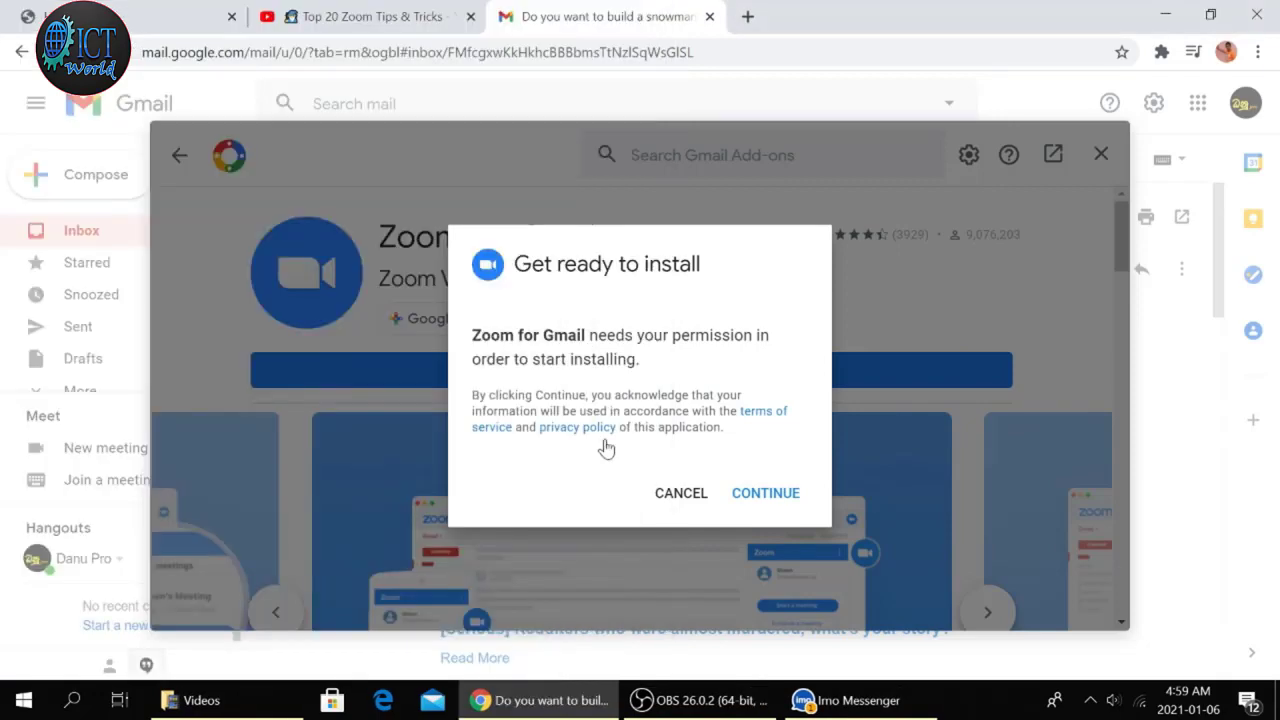
left_click(755, 485)
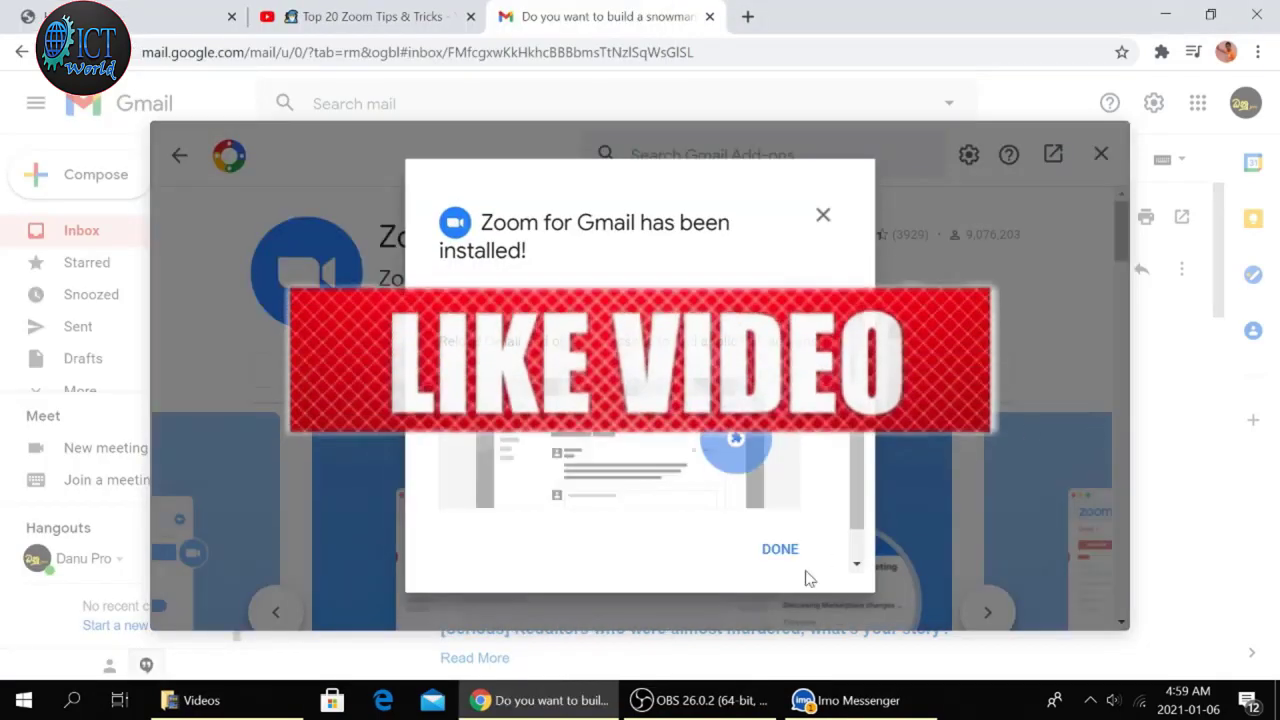
left_click(780, 552)
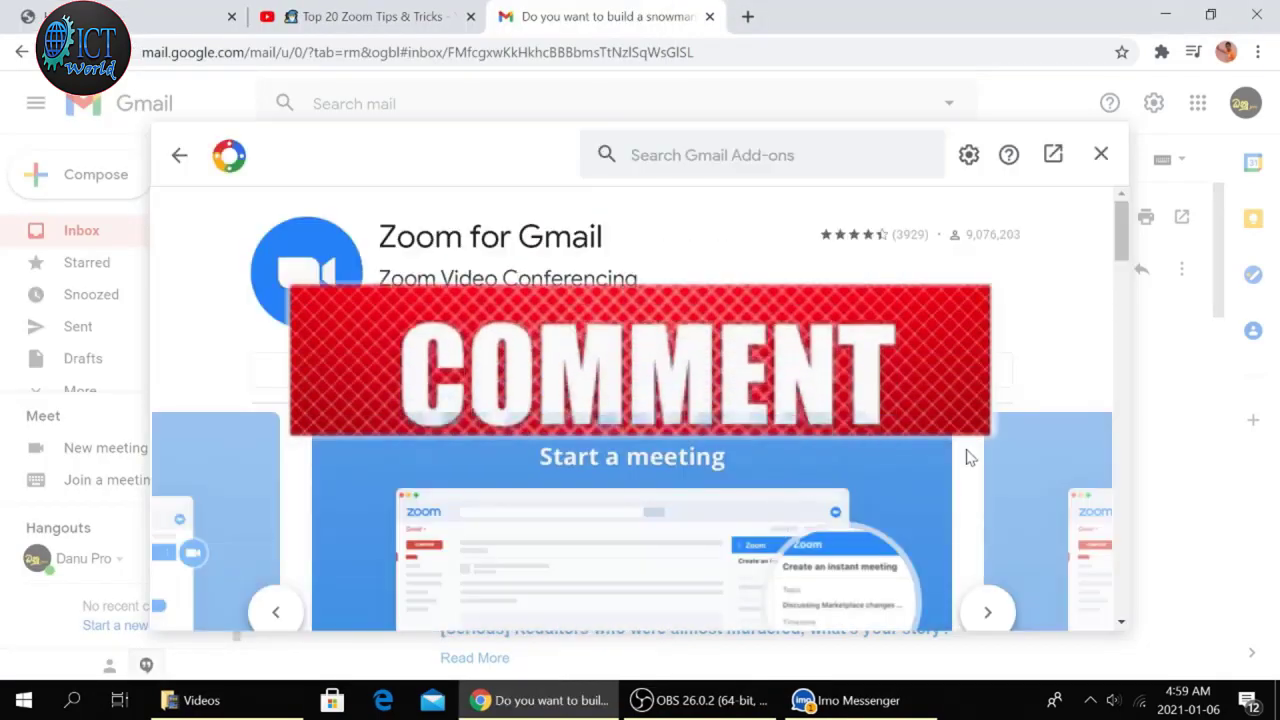
Step: Look through the Zoom for Gmail listing's preview images, overview and reviews, and briefly view the marketplace in a separate tab
scroll(730, 455, "down", 4)
scroll(708, 446, "up", 4)
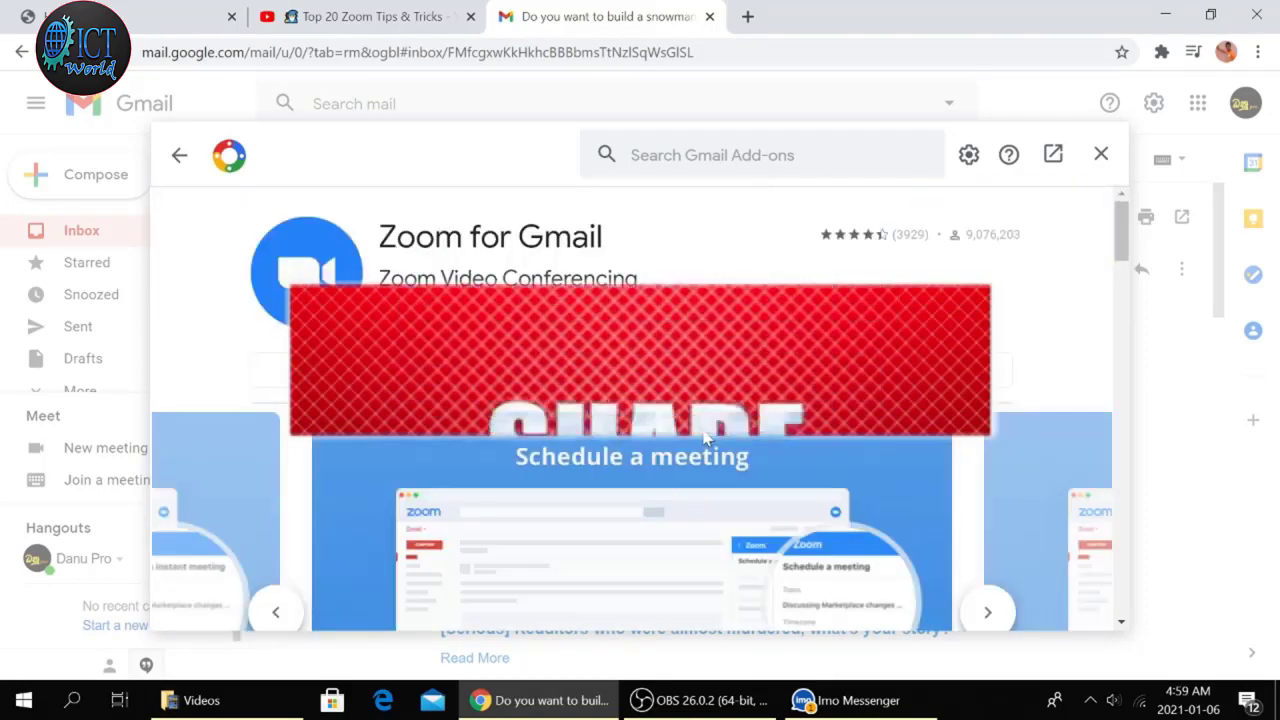
scroll(708, 442, "down", 4)
scroll(708, 440, "down", 8)
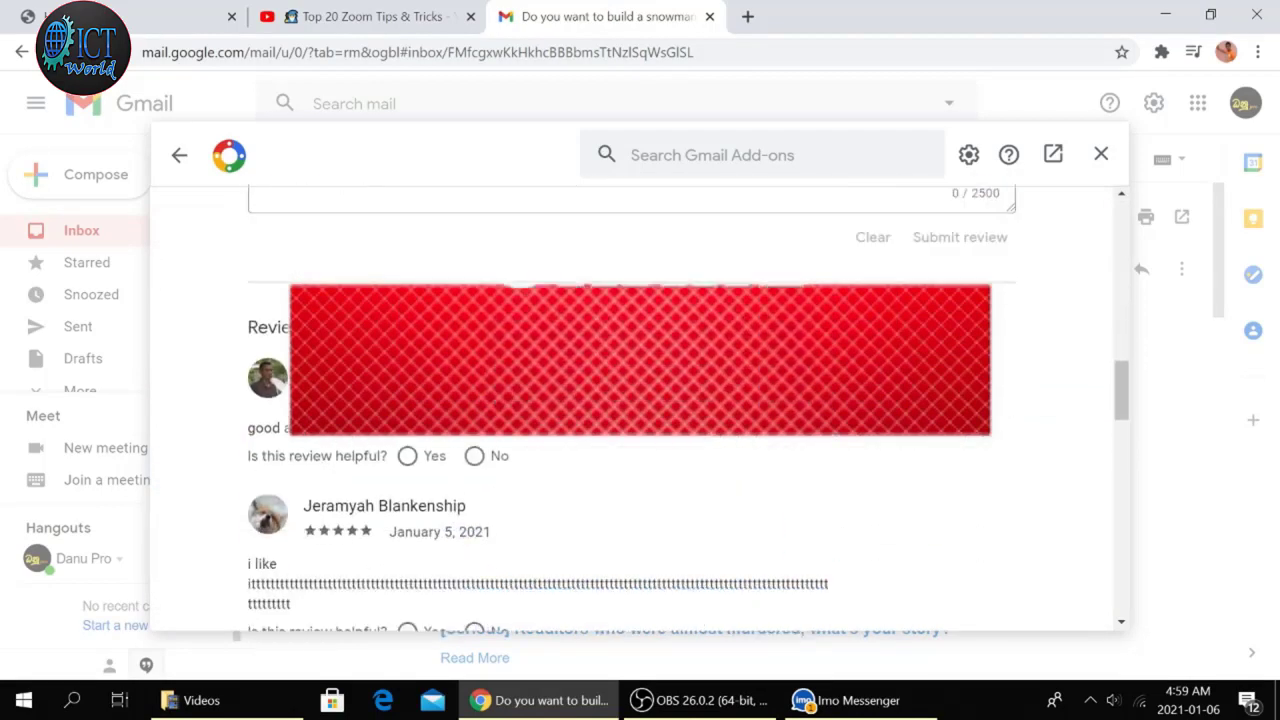
scroll(715, 441, "up", 8)
scroll(1050, 190, "up", 5)
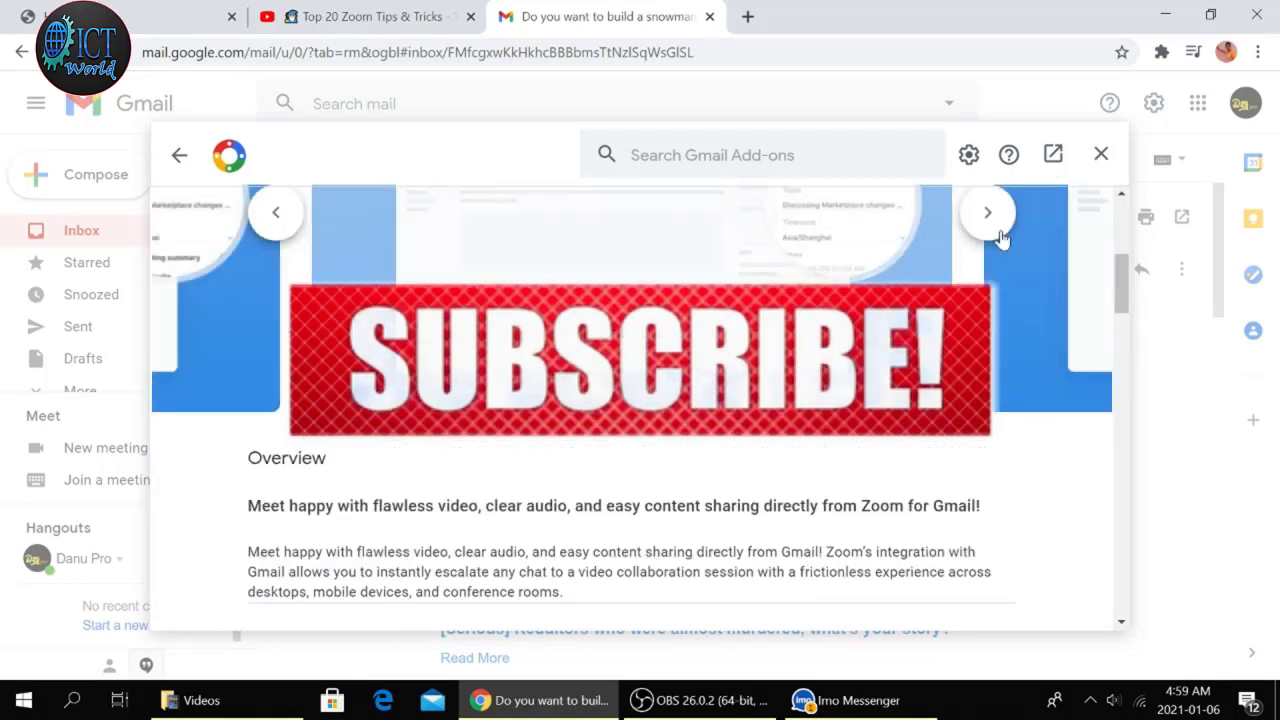
left_click(1053, 156)
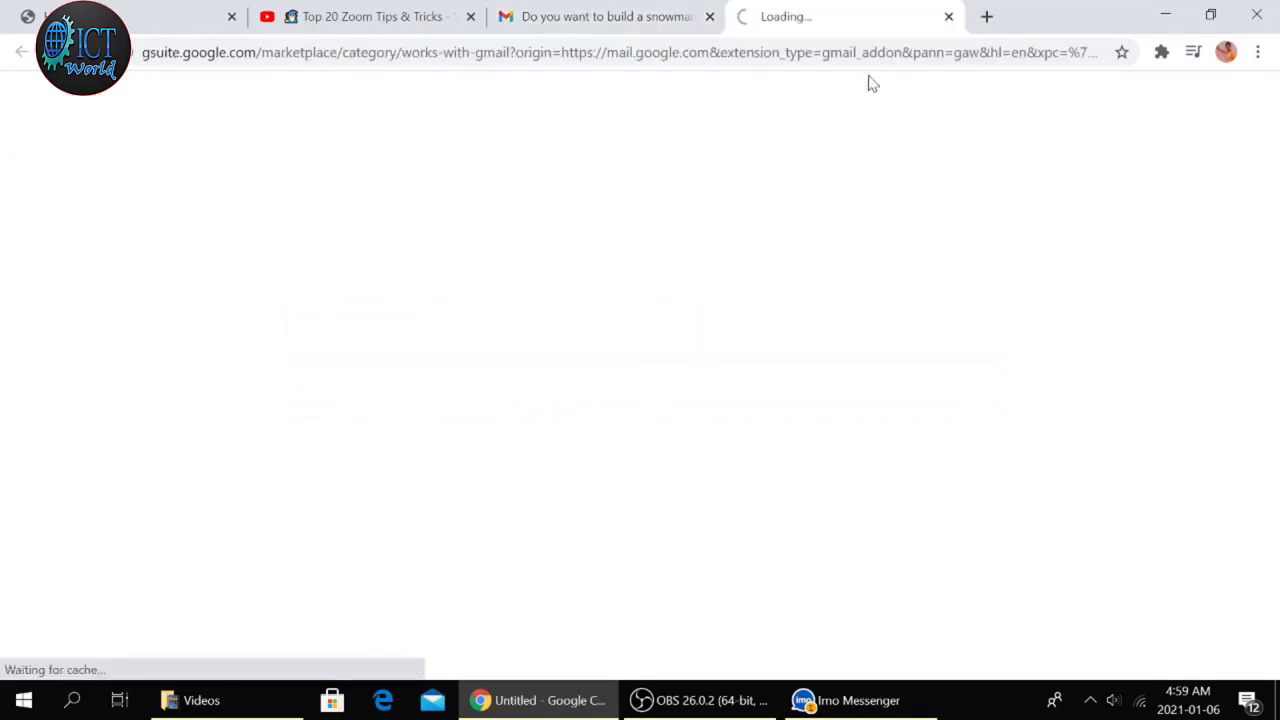
left_click(948, 16)
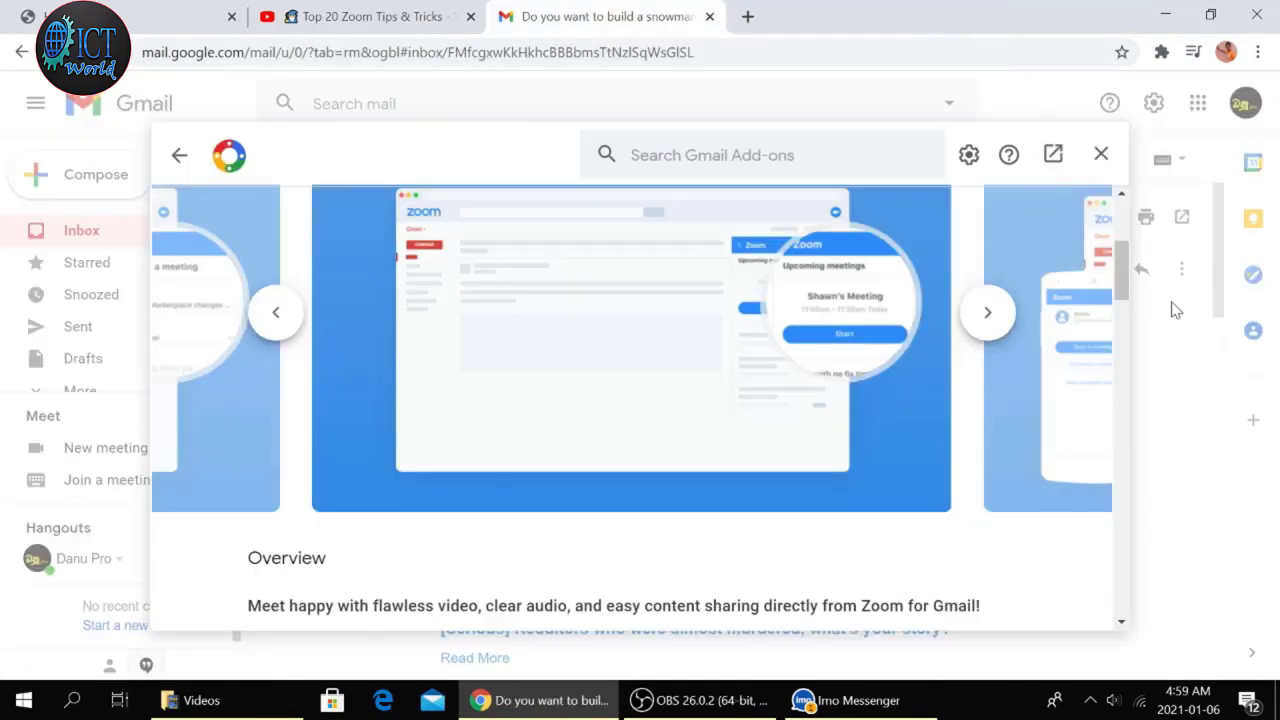
Step: Return to the email from the add-ons marketplace and open the Zoom for Gmail add-on beside it
left_click(1110, 160)
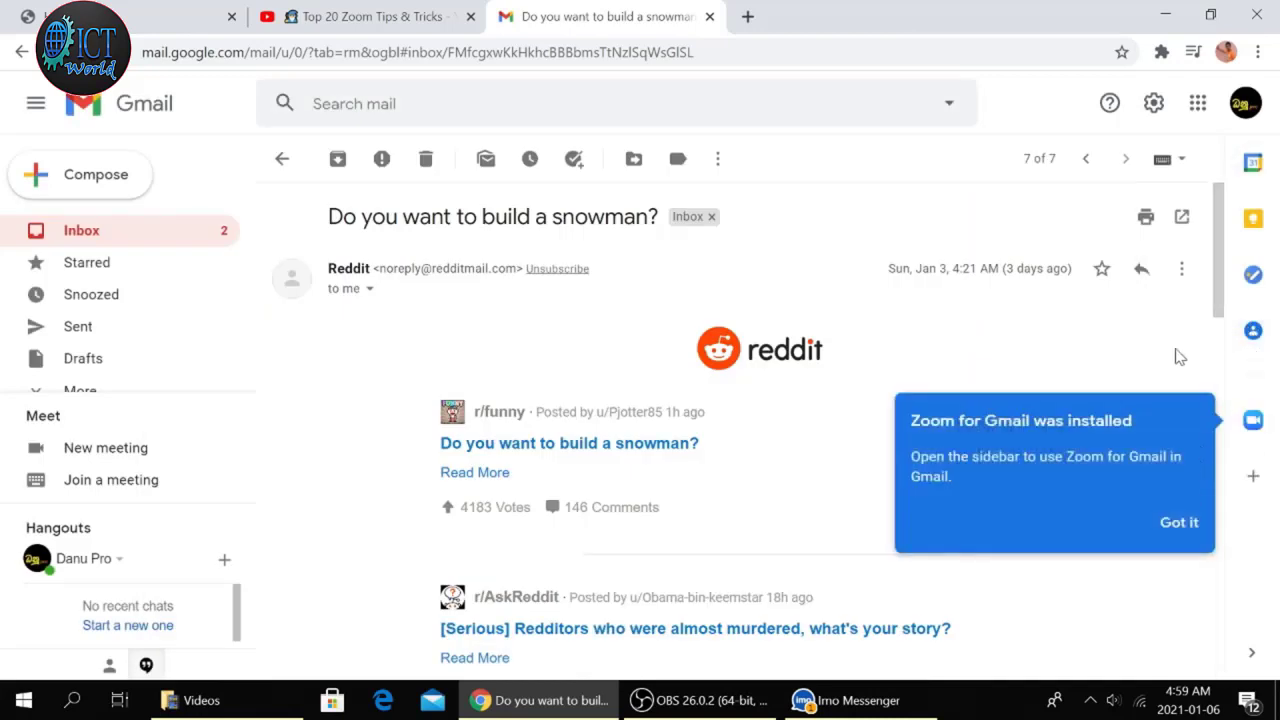
left_click(1179, 530)
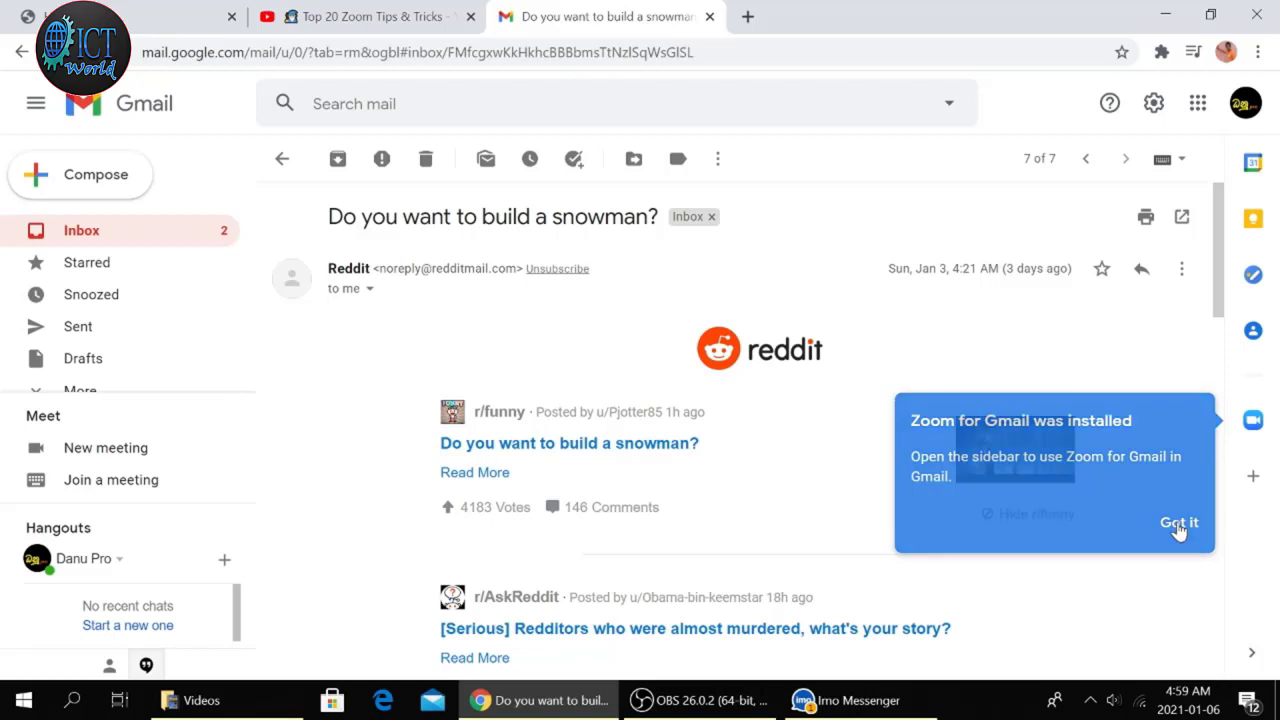
left_click(1251, 427)
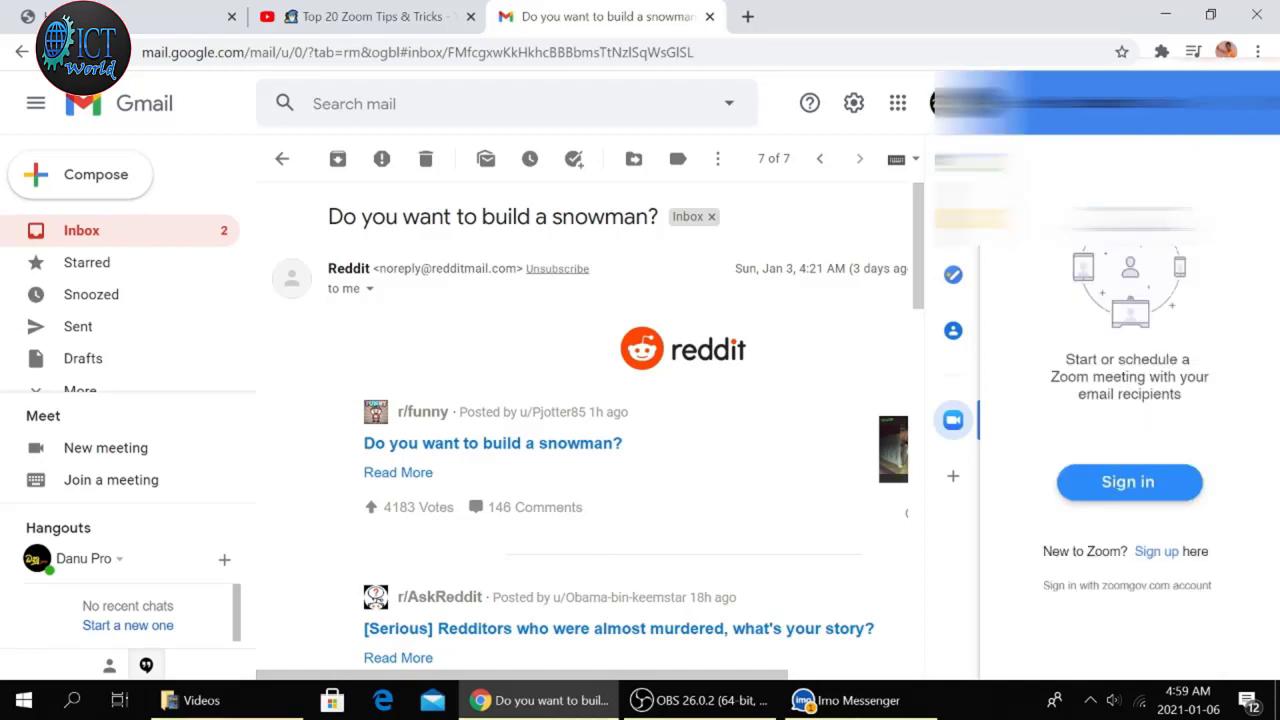
Step: Sign in to Zoom from the add-on, pre-approving the Gmail app and authorizing its access to the Zoom account
left_click(1122, 483)
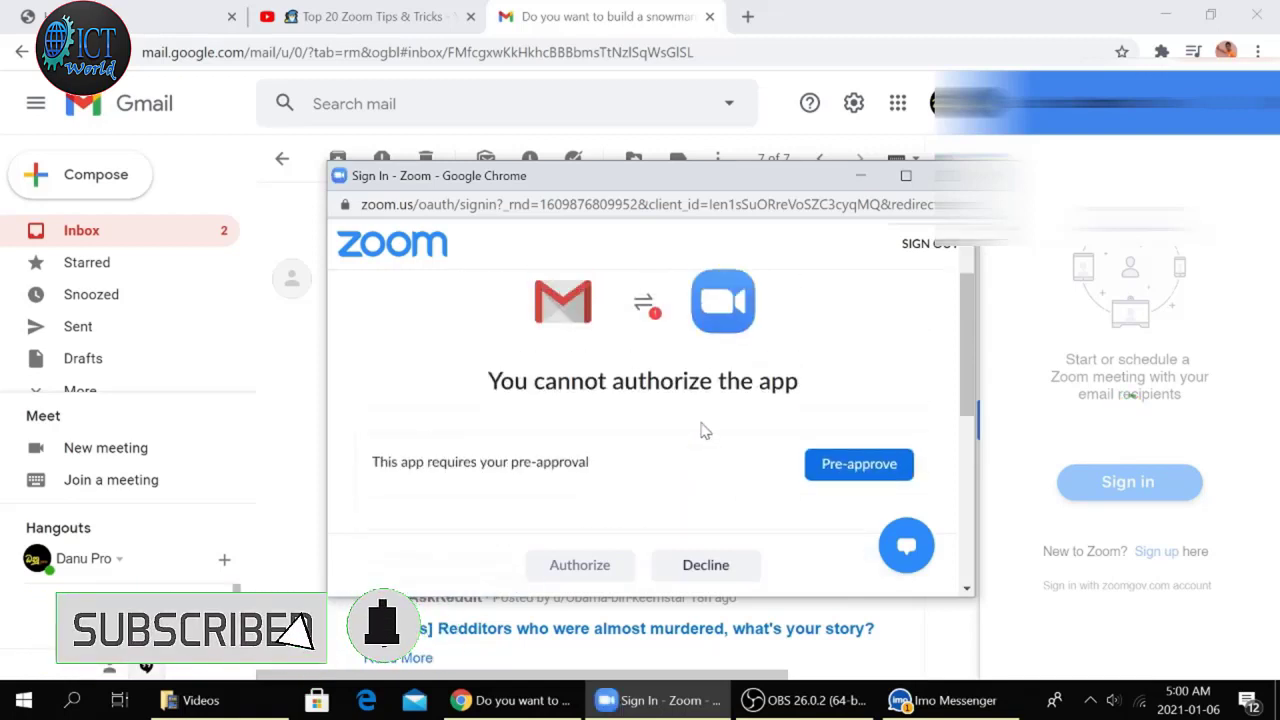
left_click(845, 475)
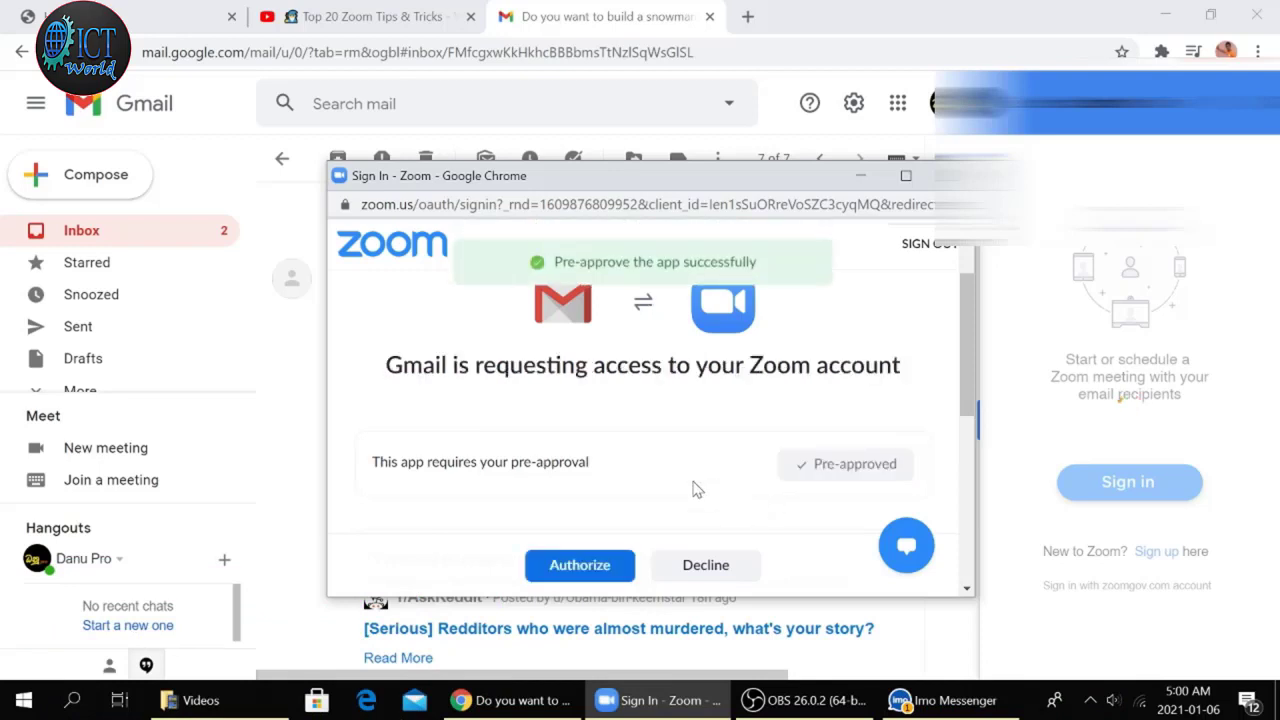
left_click(622, 568)
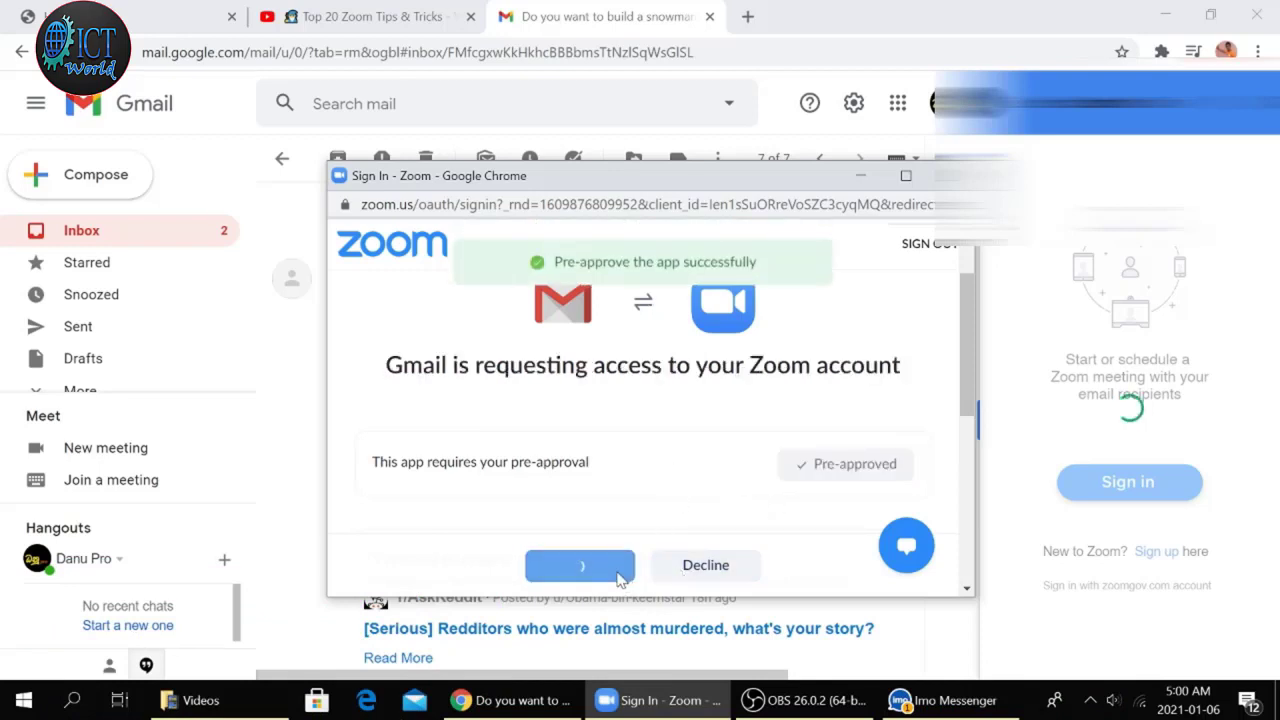